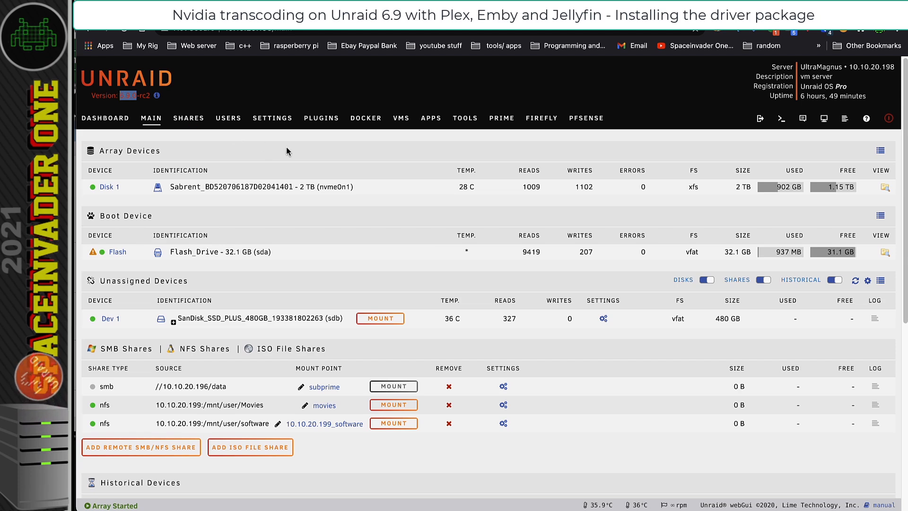
# Step: Open the Update OS page and set the Unraid OS branch to Stable
pyautogui.click(466, 118)
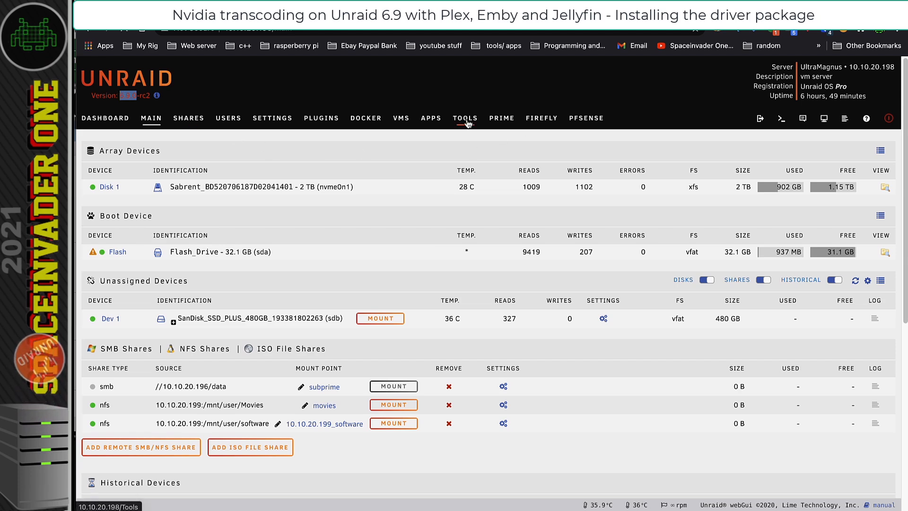
pyautogui.click(262, 410)
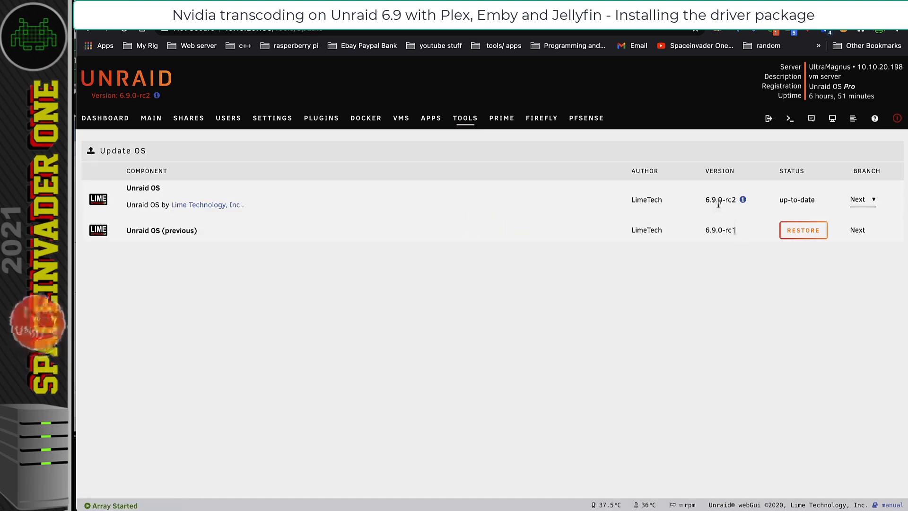
pyautogui.click(859, 200)
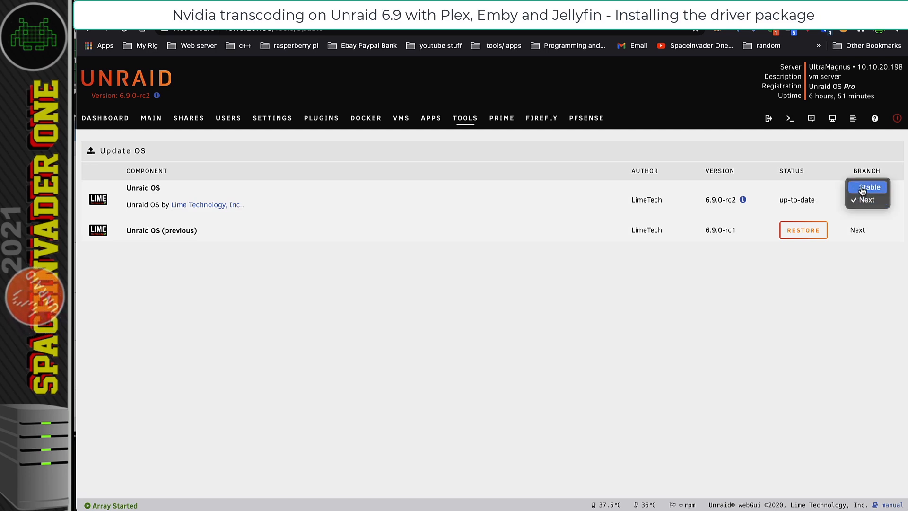
pyautogui.click(865, 191)
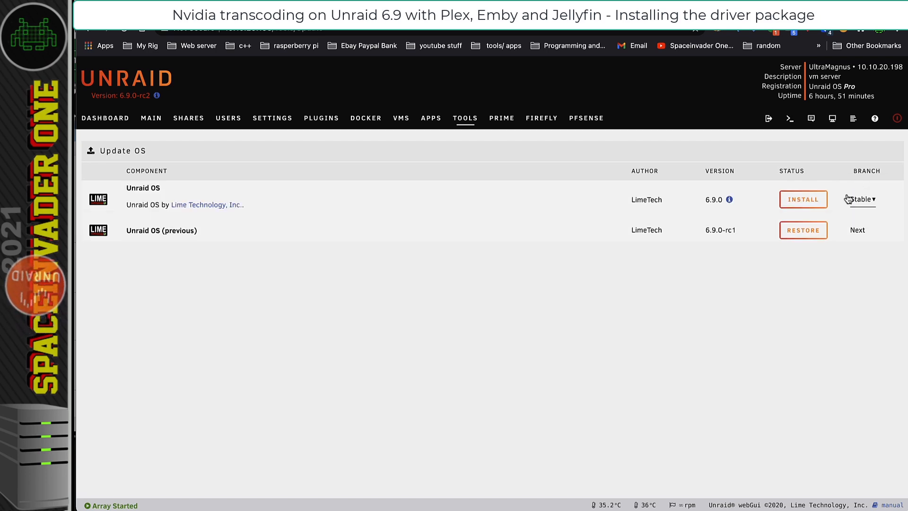
# Step: Review the release notes for Unraid OS 6.9.0, close them and install the 6.9.0 update
pyautogui.click(730, 200)
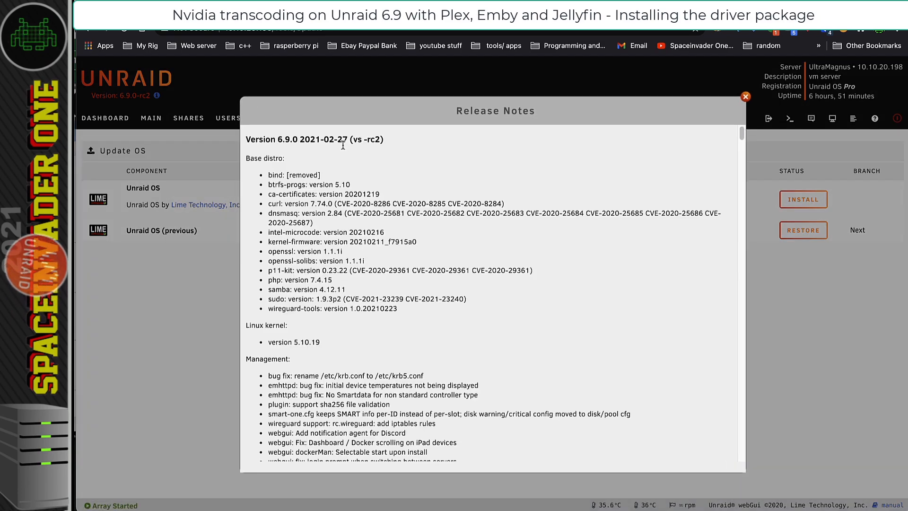
pyautogui.click(745, 96)
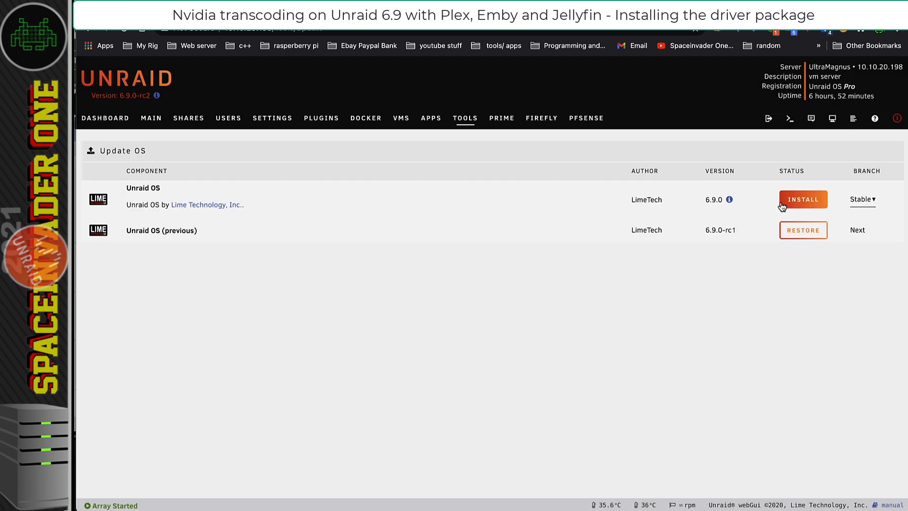
pyautogui.click(800, 201)
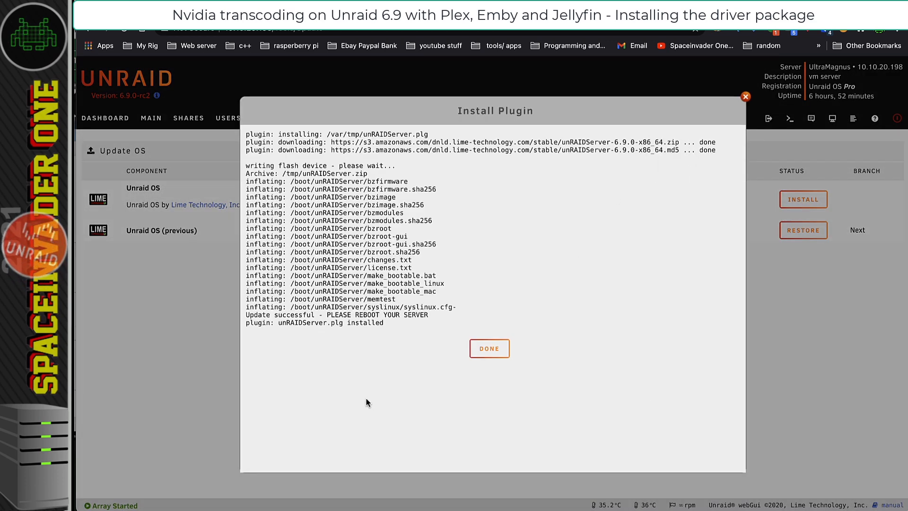
pyautogui.click(490, 351)
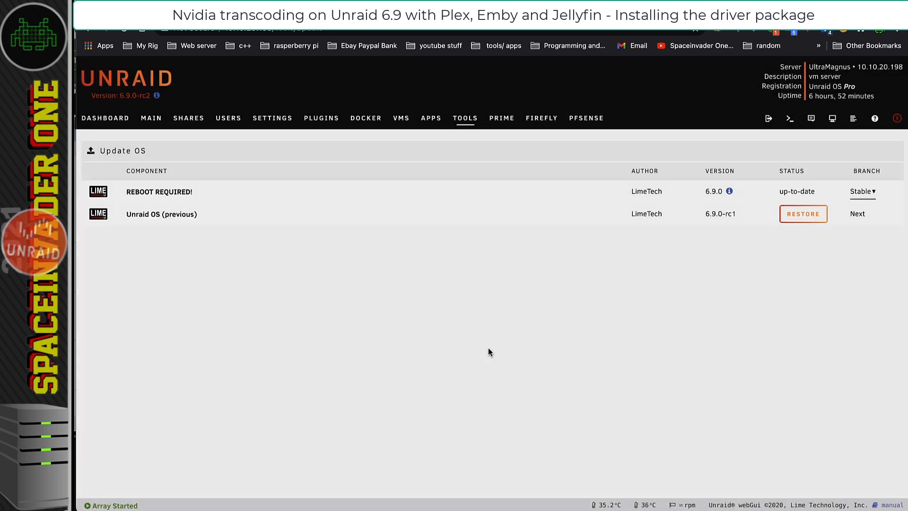
# Step: Reboot the server to apply the Unraid OS upgrade and confirm the reboot
pyautogui.click(152, 120)
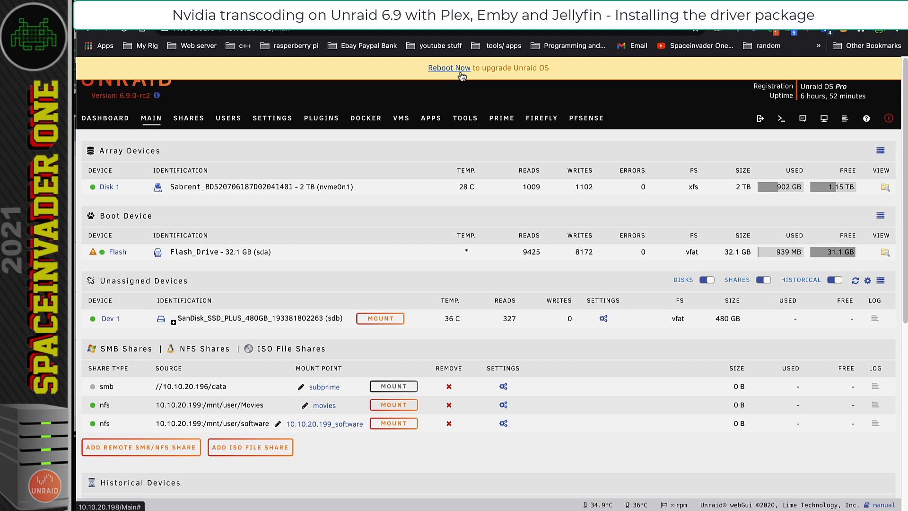
pyautogui.click(449, 69)
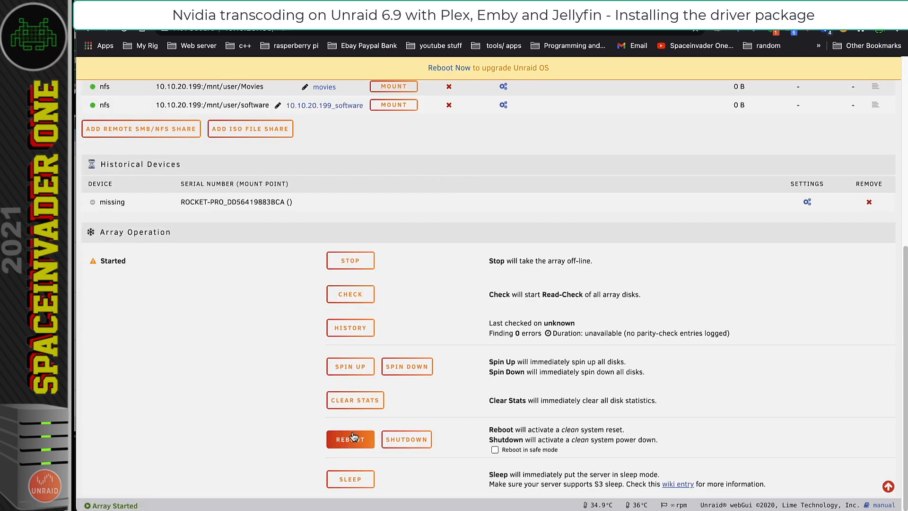
pyautogui.click(352, 437)
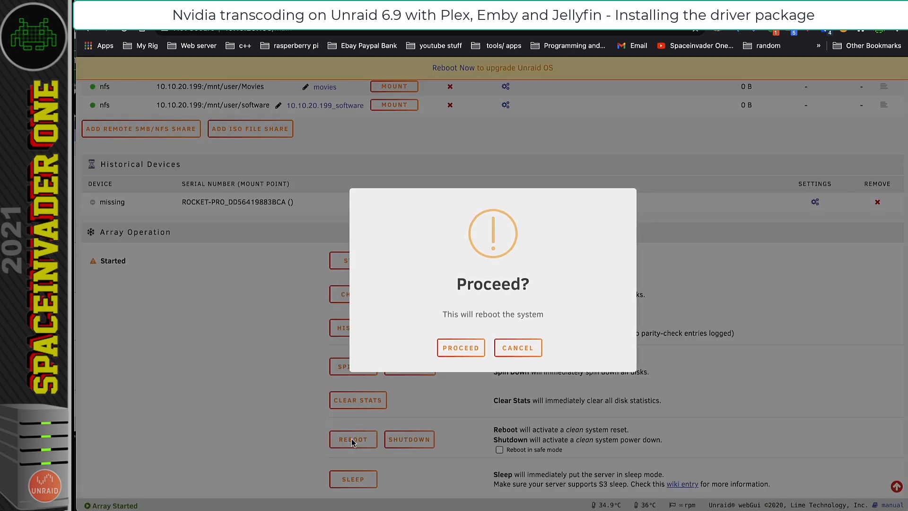
pyautogui.click(461, 349)
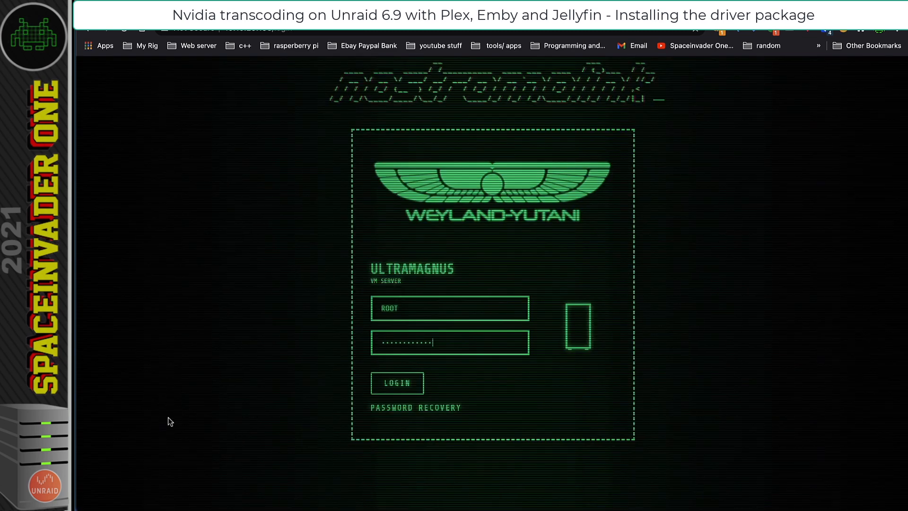
# Step: Log back in to the rebooted server as root and check the running Unraid version
pyautogui.click(407, 387)
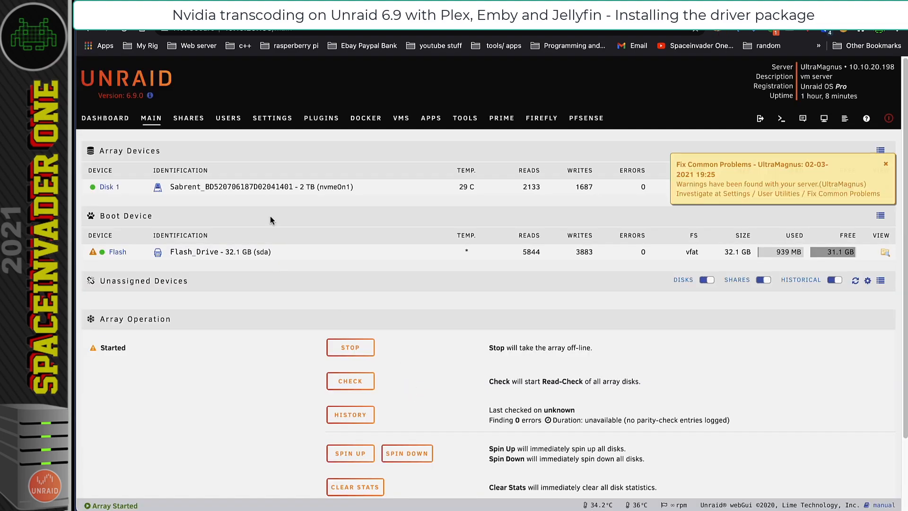
pyautogui.moveTo(143, 95); pyautogui.dragTo(127, 95)
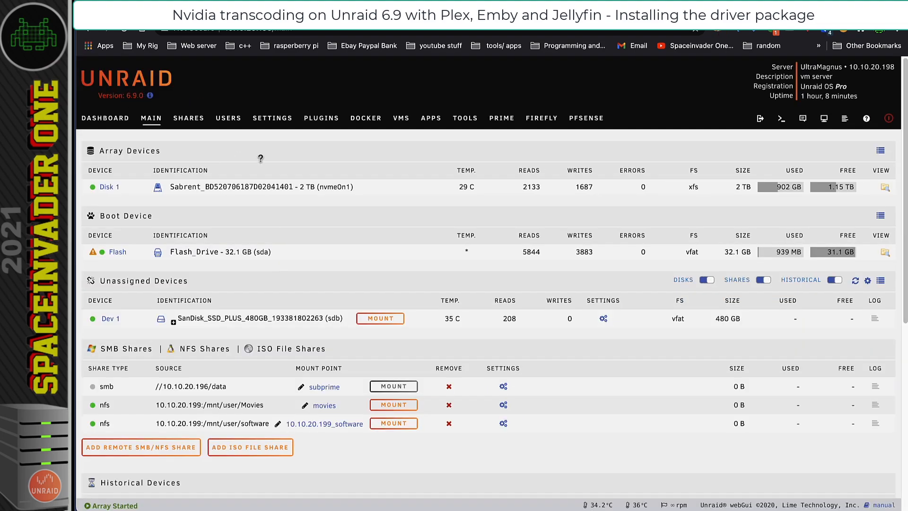
# Step: Search Community Applications for "nvidia driver" and install the Nvidia Driver plugin from ich777's Repository
pyautogui.click(431, 118)
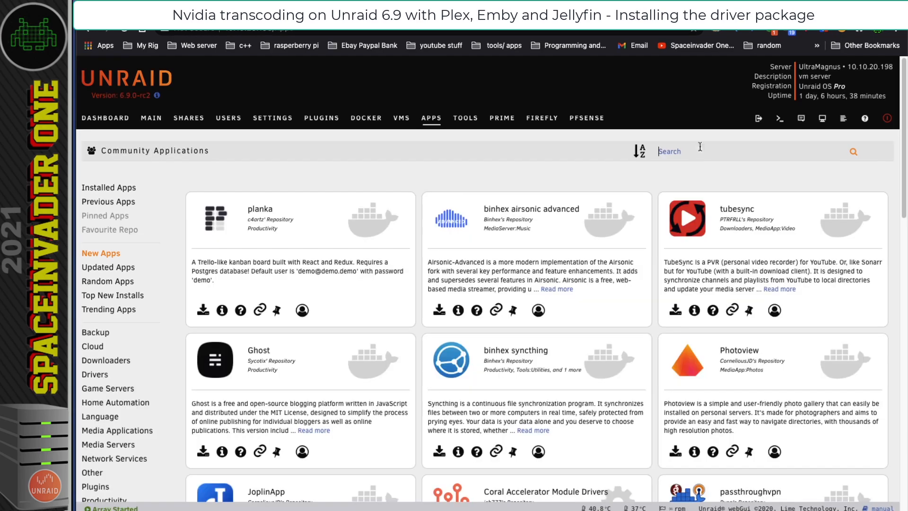
pyautogui.write('nvidia')
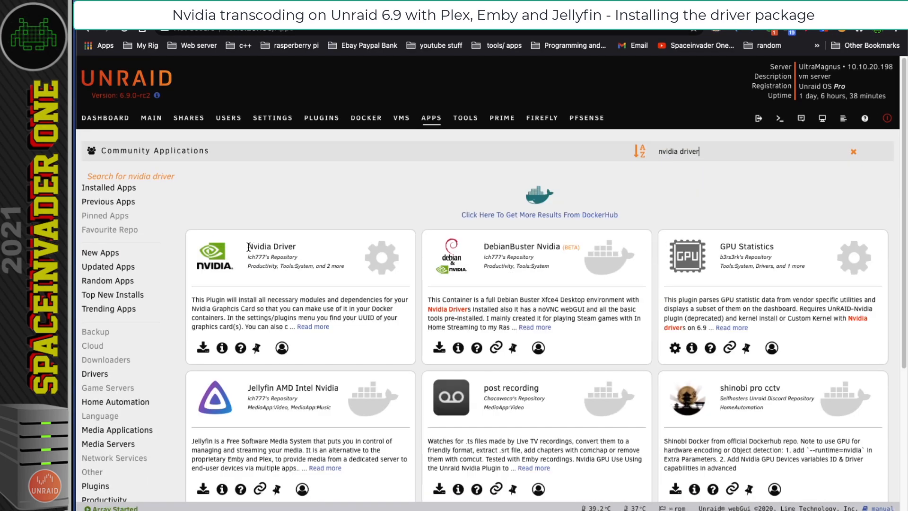
pyautogui.moveTo(249, 247); pyautogui.dragTo(297, 248)
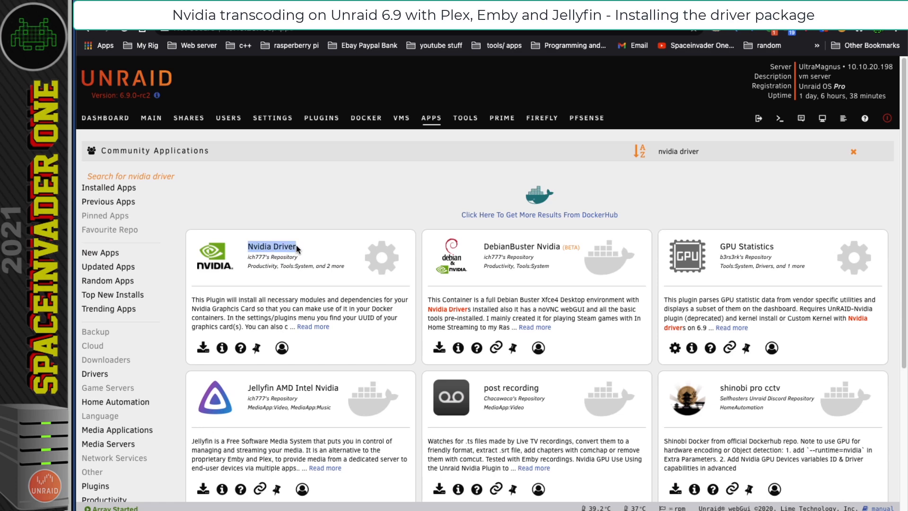
pyautogui.click(208, 349)
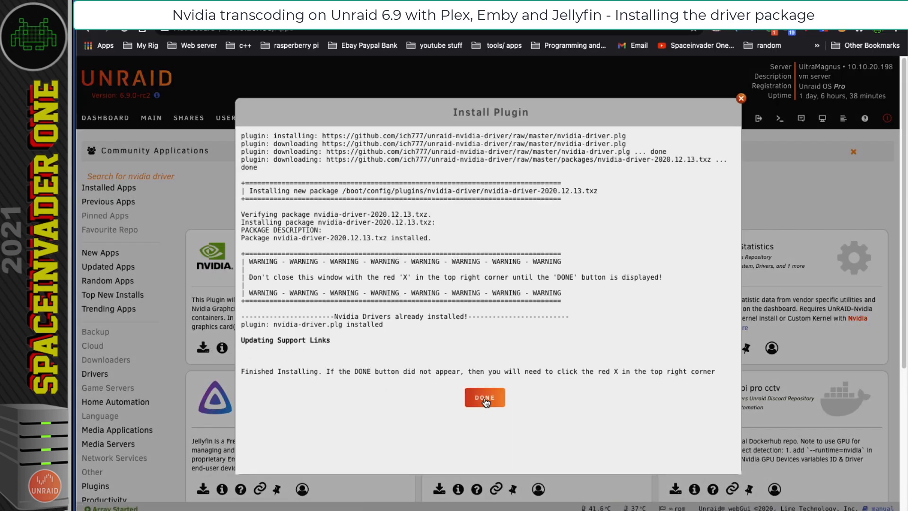
pyautogui.click(485, 398)
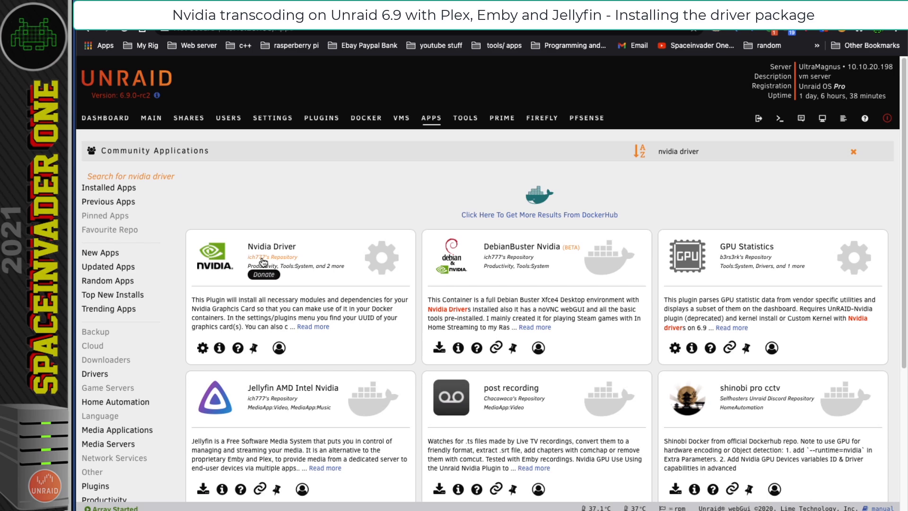
# Step: Stop the Docker service by setting Enable Docker to No in the Docker settings and applying the change
pyautogui.click(273, 120)
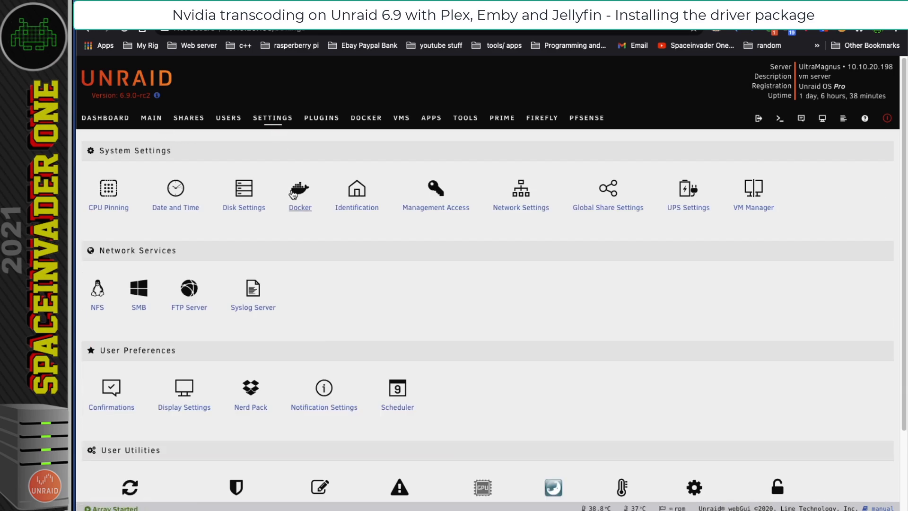
pyautogui.click(299, 208)
pyautogui.click(396, 190)
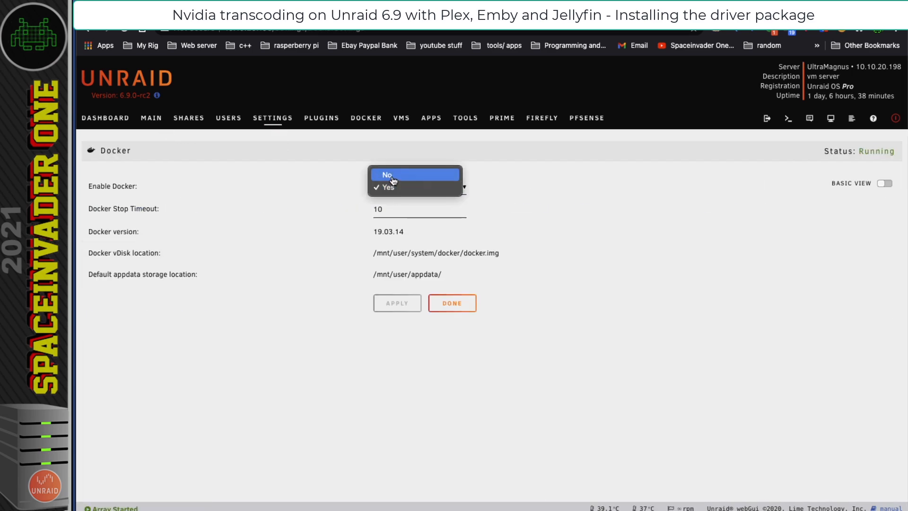
pyautogui.click(392, 179)
pyautogui.click(397, 303)
# Step: Start the Docker service again by setting Enable Docker to Yes, apply it and leave the Docker settings
pyautogui.click(397, 190)
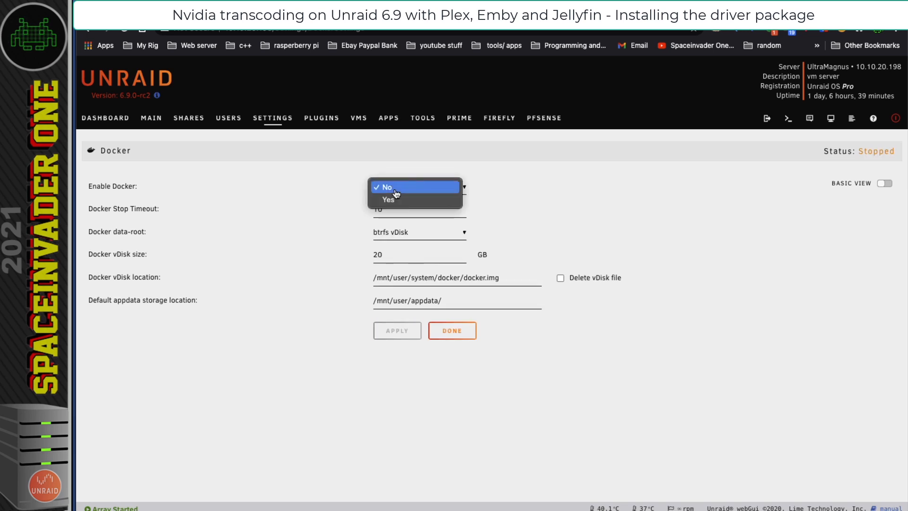
pyautogui.click(389, 199)
pyautogui.click(403, 330)
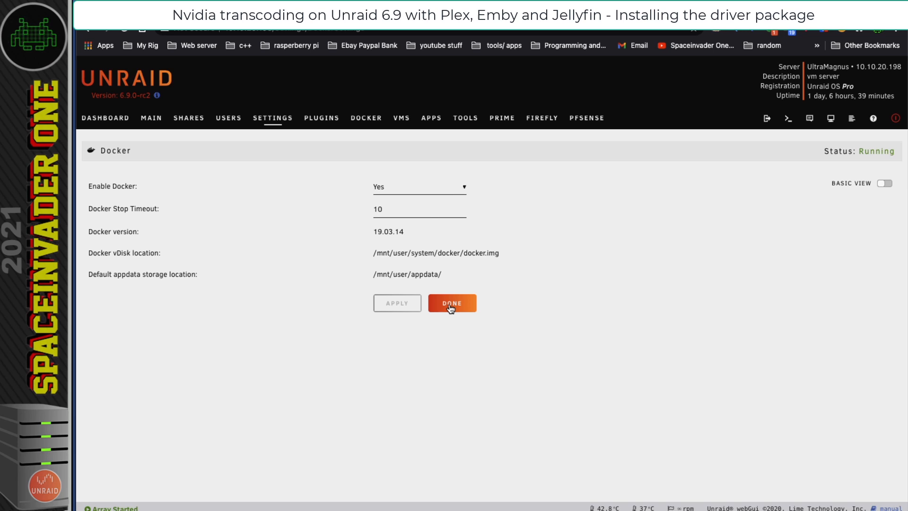
pyautogui.click(451, 306)
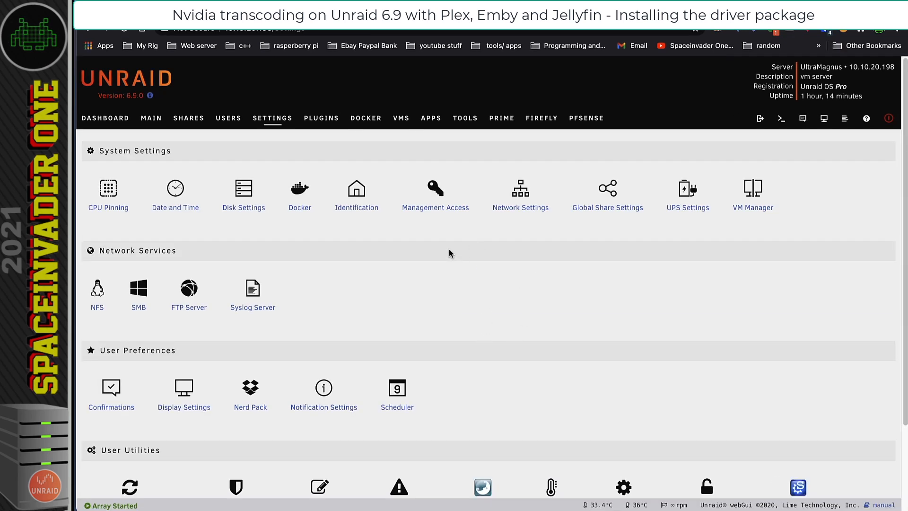
# Step: Find "gpu statistics" in Community Applications and install the GPU Statistics plugin
pyautogui.click(431, 119)
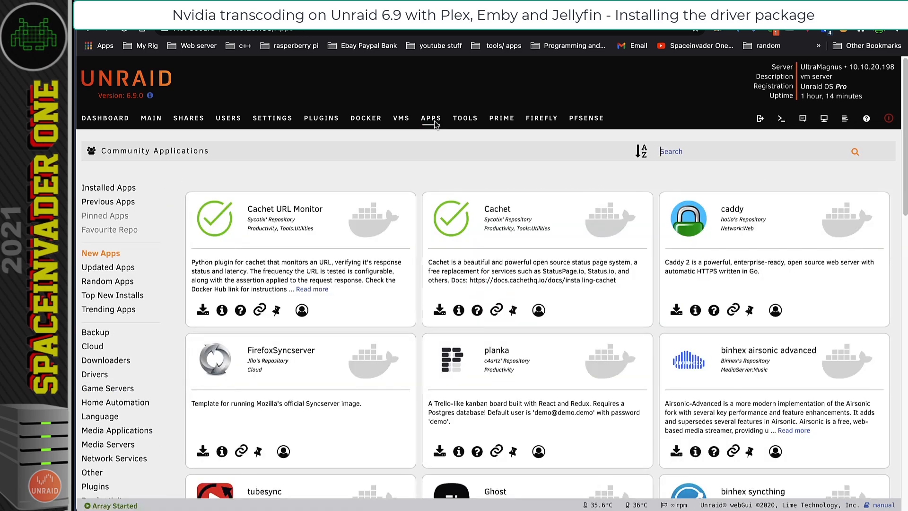
pyautogui.click(689, 156)
pyautogui.write('gpu')
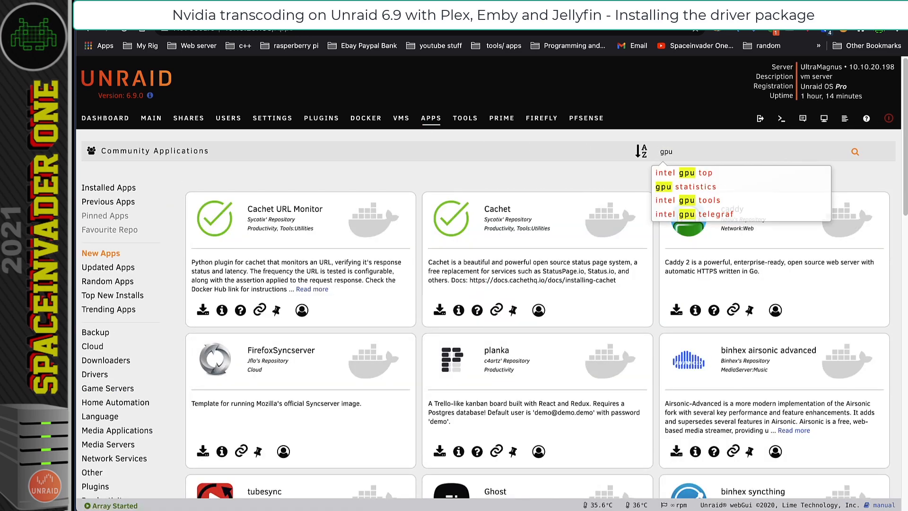
pyautogui.click(682, 187)
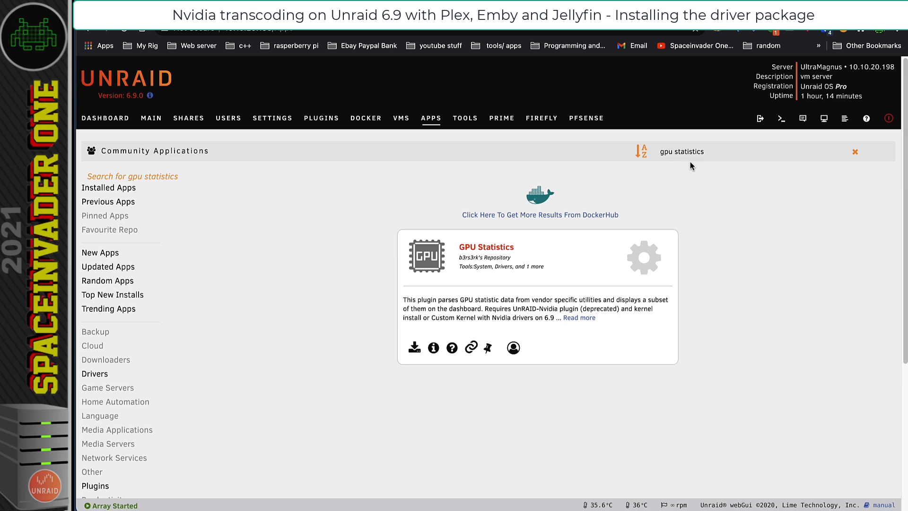
pyautogui.click(415, 348)
pyautogui.click(481, 356)
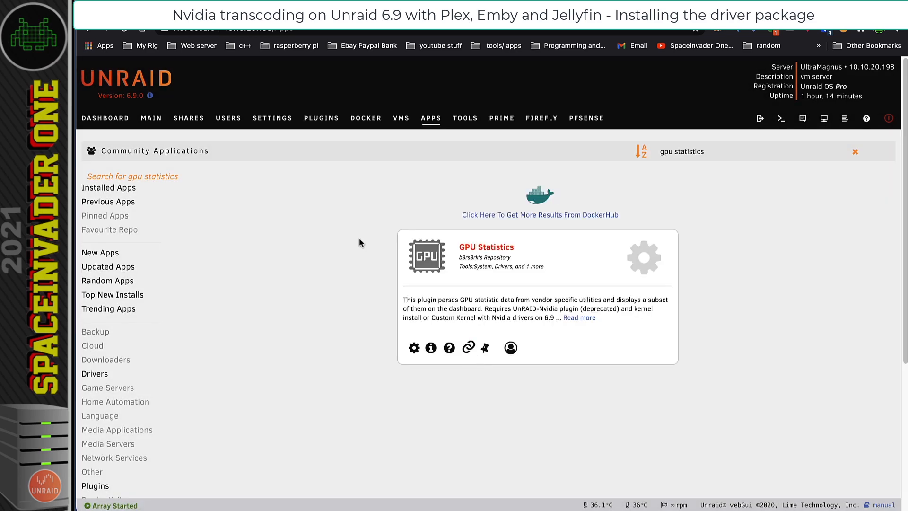
# Step: Open the GPU Statistics plugin settings and set the vendor to NVIDIA
pyautogui.click(286, 122)
pyautogui.scroll(-2, 360, 186)
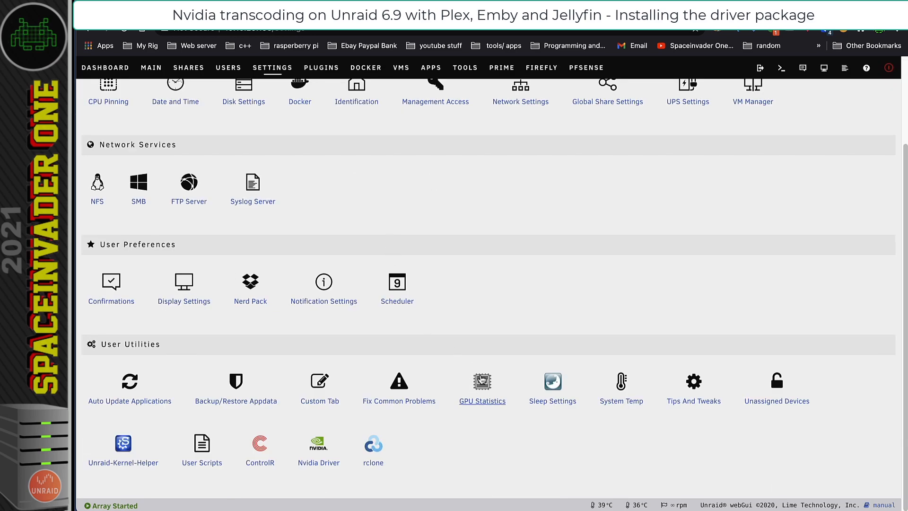
pyautogui.click(482, 386)
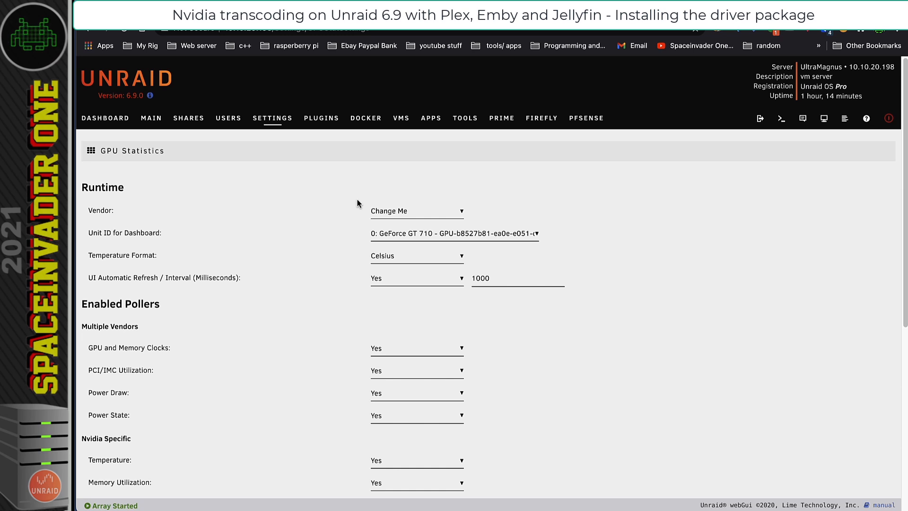
pyautogui.click(385, 213)
pyautogui.click(387, 223)
# Step: Choose the GeForce RTX 3080 as the dashboard unit ID, apply the GPU Statistics settings and close them
pyautogui.click(404, 237)
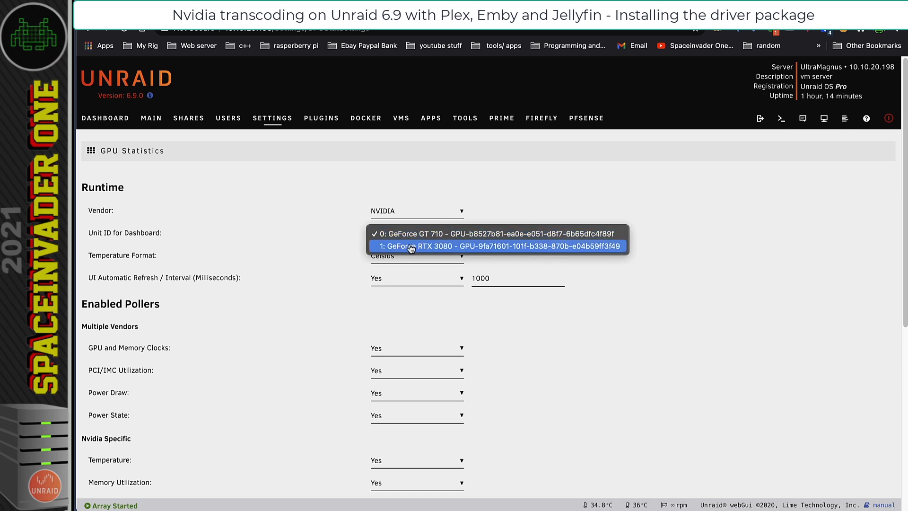
pyautogui.click(411, 247)
pyautogui.scroll(-6, 305, 243)
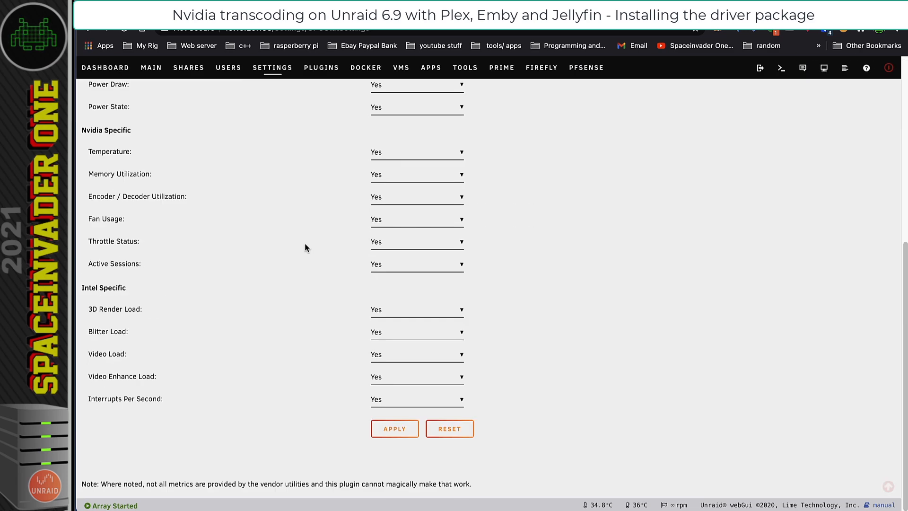
pyautogui.click(393, 429)
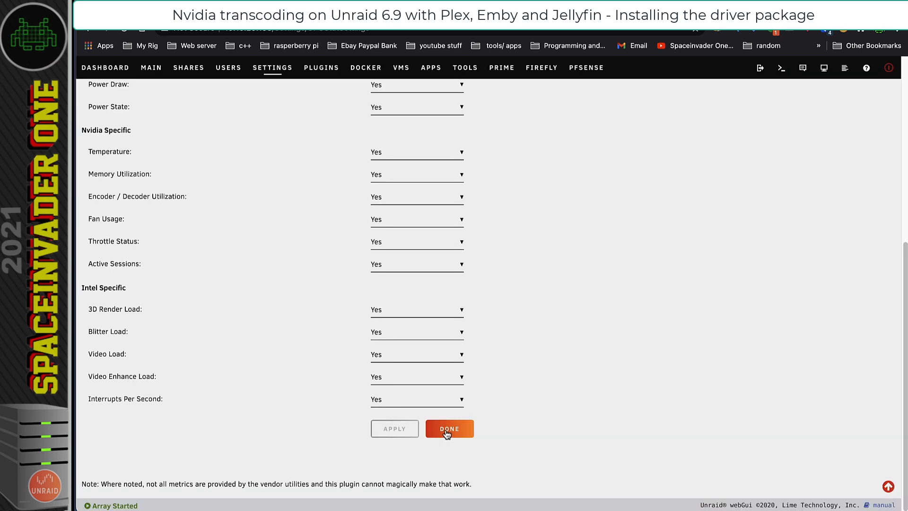
pyautogui.click(447, 429)
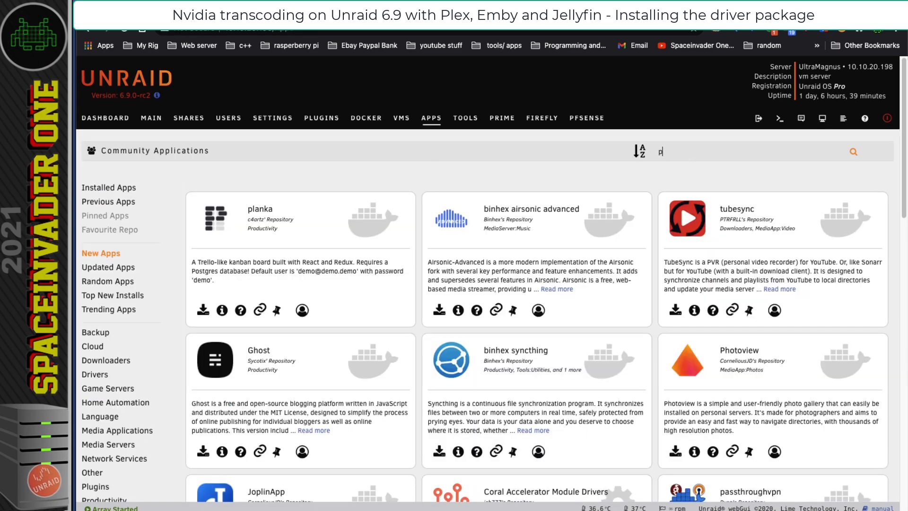
# Step: Search Community Applications for "plex" and start installing the plex container from linuxserver's Repository
pyautogui.write('lex')
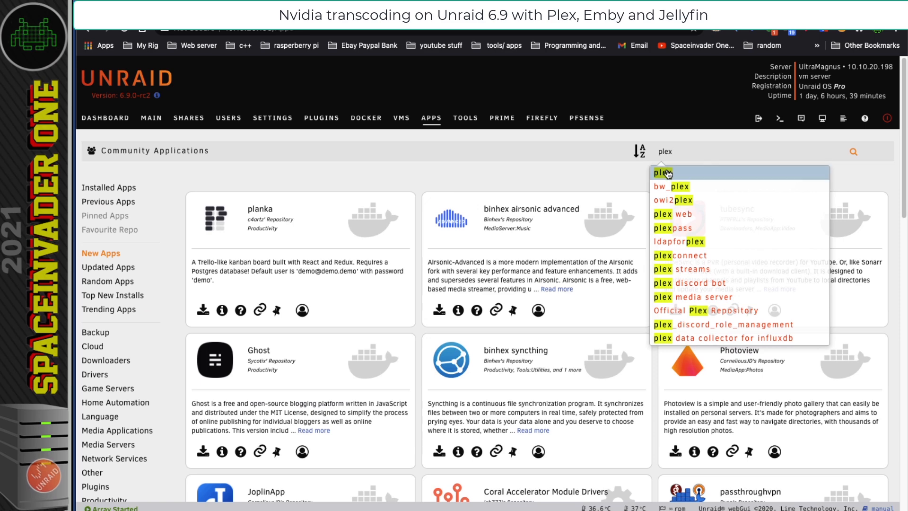
pyautogui.click(667, 176)
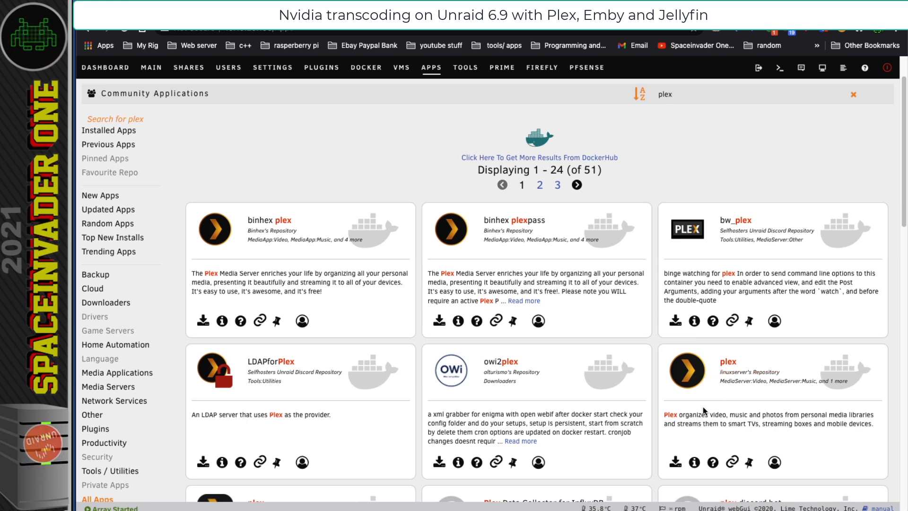
pyautogui.click(675, 463)
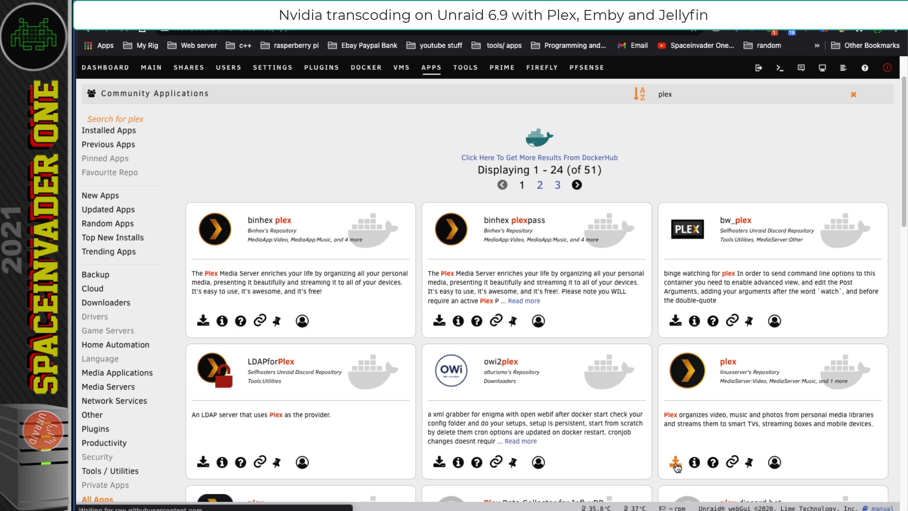
# Step: Map the container's Movies, TV and Music paths to /mnt/user/movies/, /mnt/user/tv/ and /mnt/user/music/
pyautogui.scroll(-10, 416, 336)
pyautogui.scroll(-1, 416, 336)
pyautogui.click(390, 243)
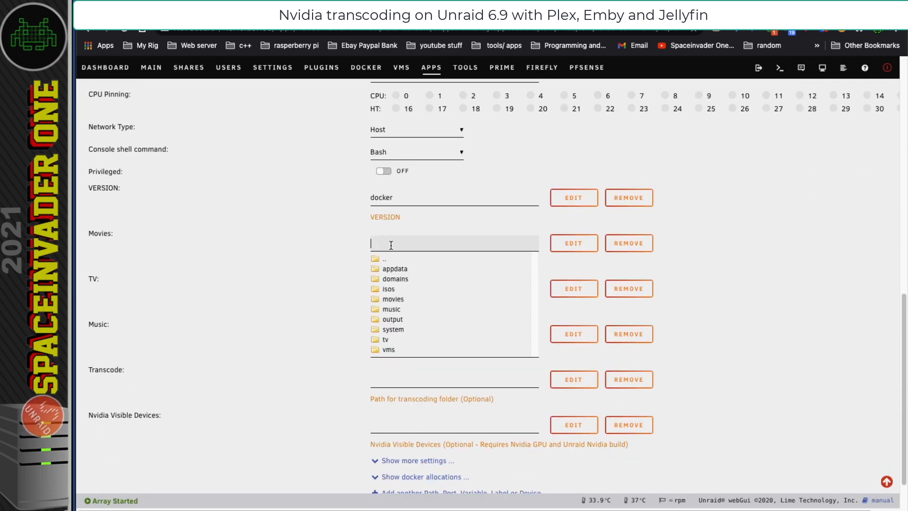
pyautogui.click(397, 300)
pyautogui.click(379, 290)
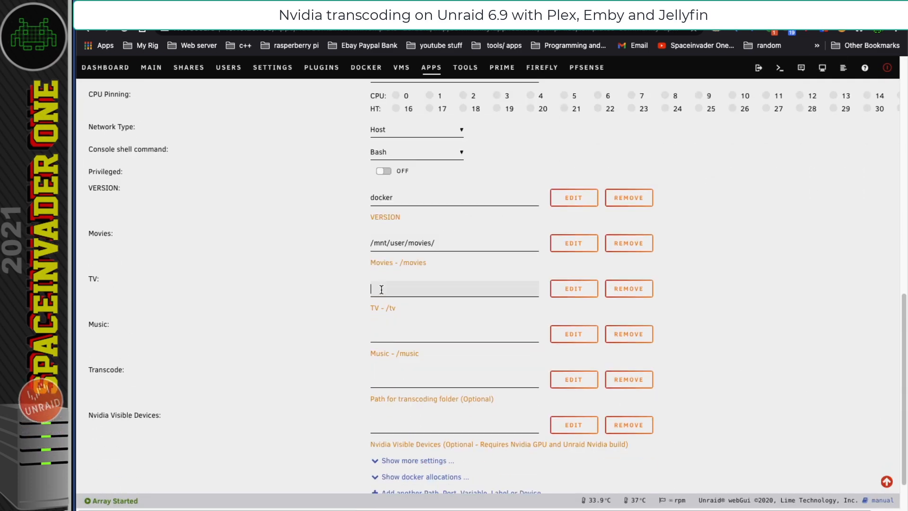
pyautogui.click(386, 385)
pyautogui.click(374, 376)
pyautogui.click(376, 334)
pyautogui.click(395, 403)
pyautogui.click(247, 398)
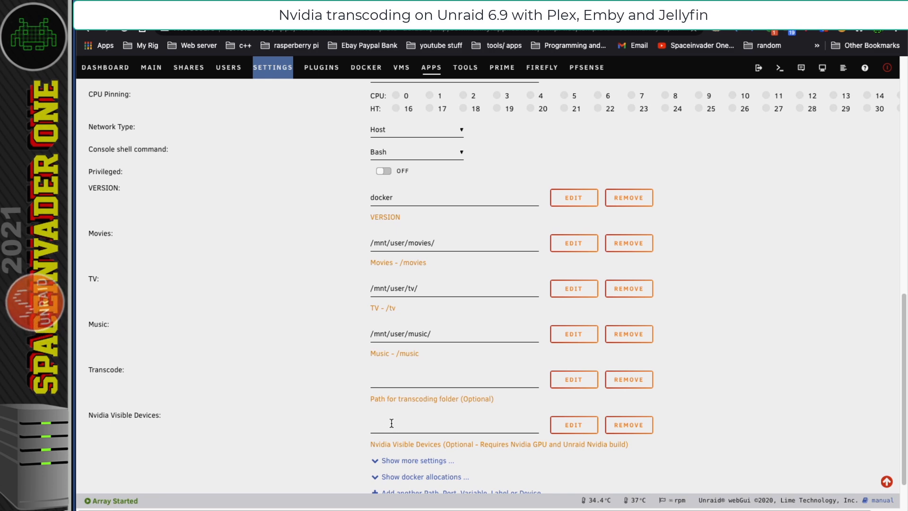
# Step: Open the Nvidia Driver plugin's settings in a separate browser tab and copy the GeForce RTX 3080's GPU UUID
pyautogui.rightClick(271, 70)
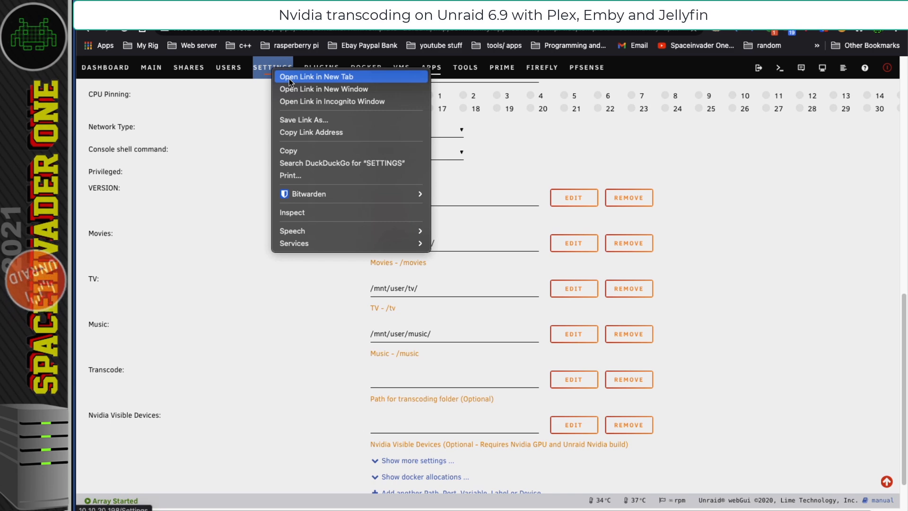
pyautogui.click(290, 79)
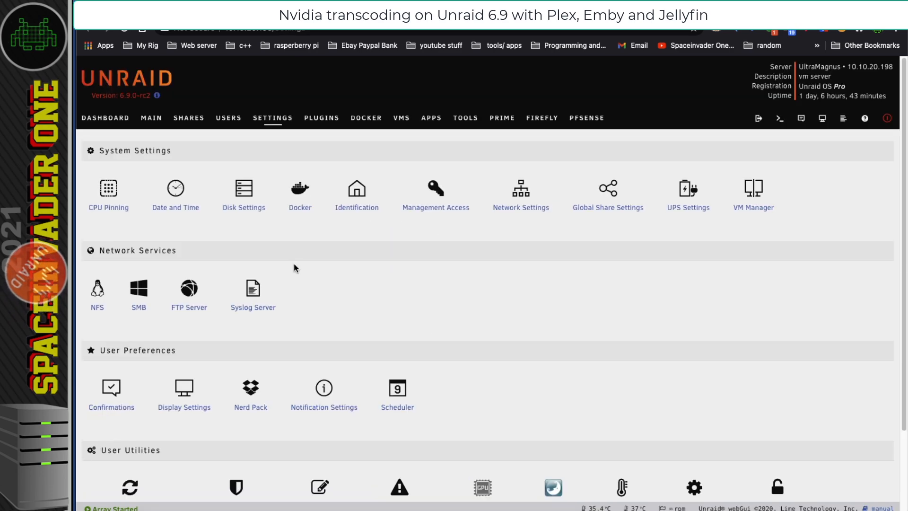
pyautogui.scroll(-2, 293, 263)
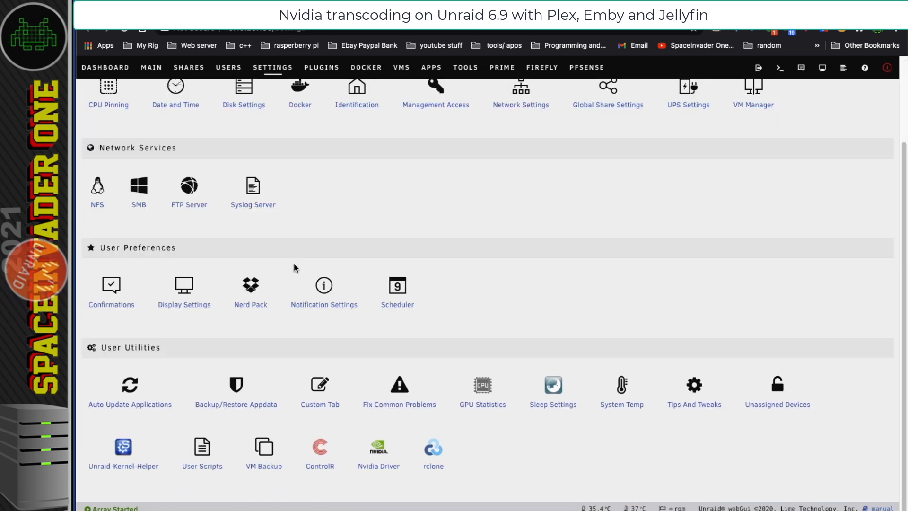
pyautogui.click(379, 448)
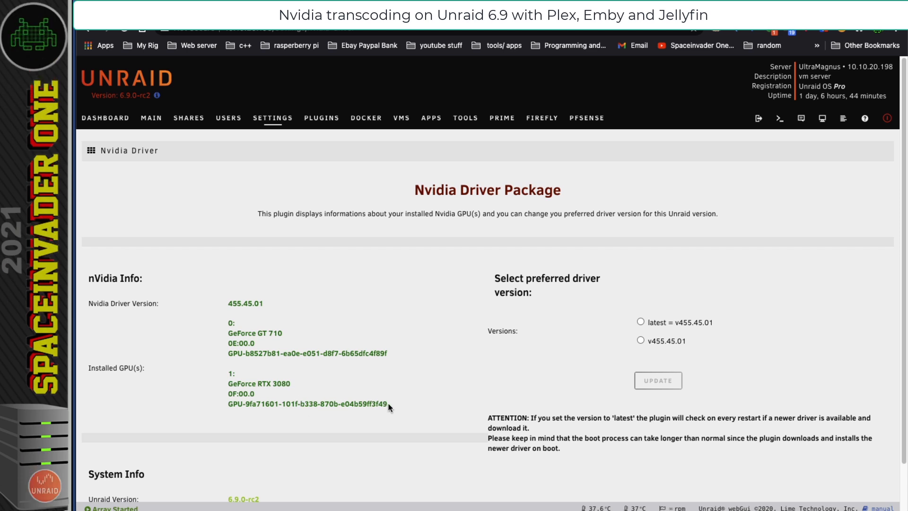
pyautogui.rightClick(237, 404)
pyautogui.click(246, 427)
# Step: Return to the Plex container template and paste the copied GPU UUID as the Nvidia Visible Devices value
pyautogui.click(209, 12)
pyautogui.click(377, 426)
pyautogui.rightClick(379, 428)
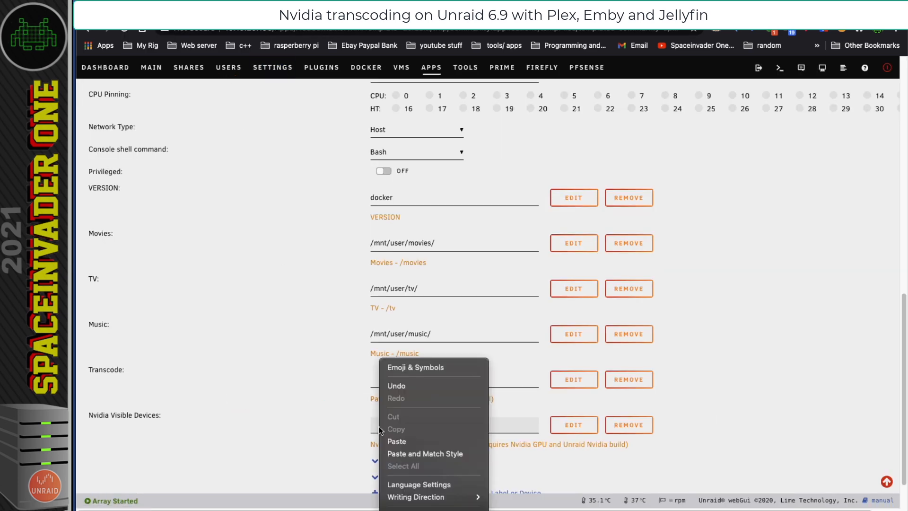
pyautogui.click(397, 441)
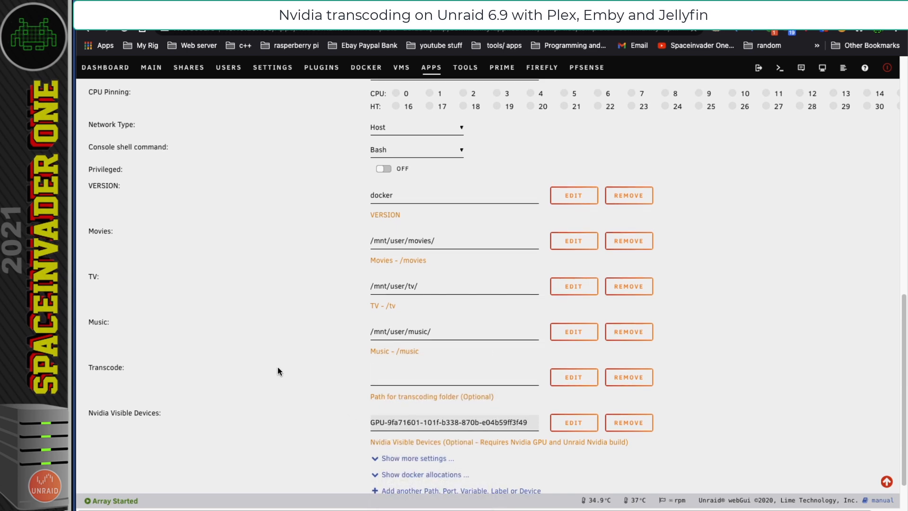
# Step: Show the Plex template's advanced view and set Extra Parameters to --runtime=nvidia
pyautogui.scroll(-1, 277, 371)
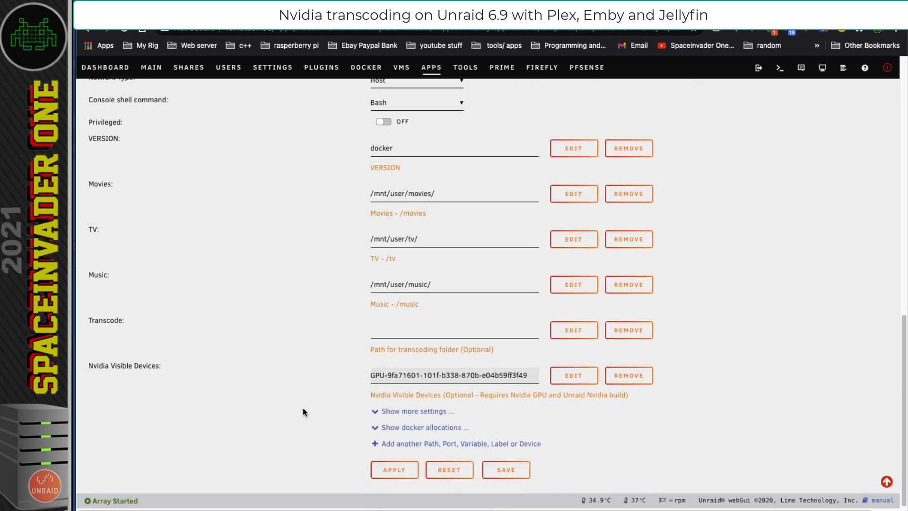
pyautogui.scroll(4, 275, 367)
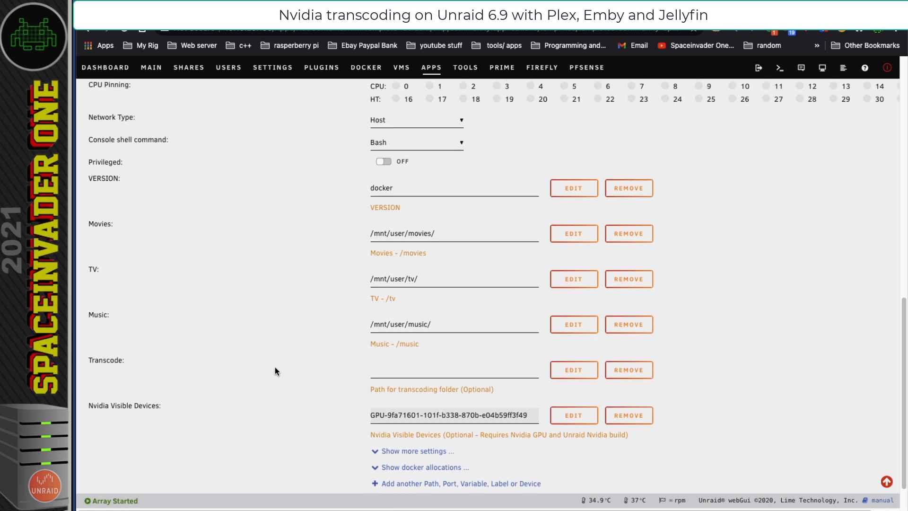
pyautogui.scroll(10, 275, 368)
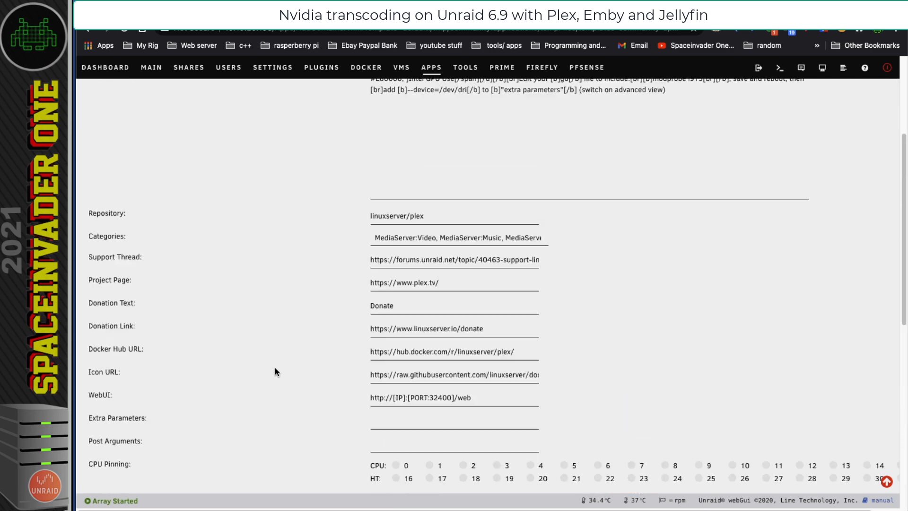
pyautogui.click(822, 152)
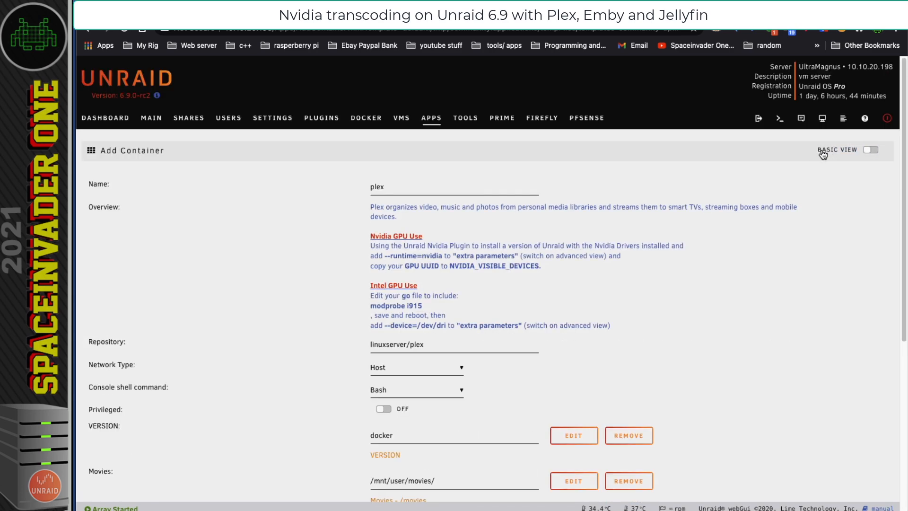
pyautogui.click(872, 150)
pyautogui.scroll(-3, 287, 305)
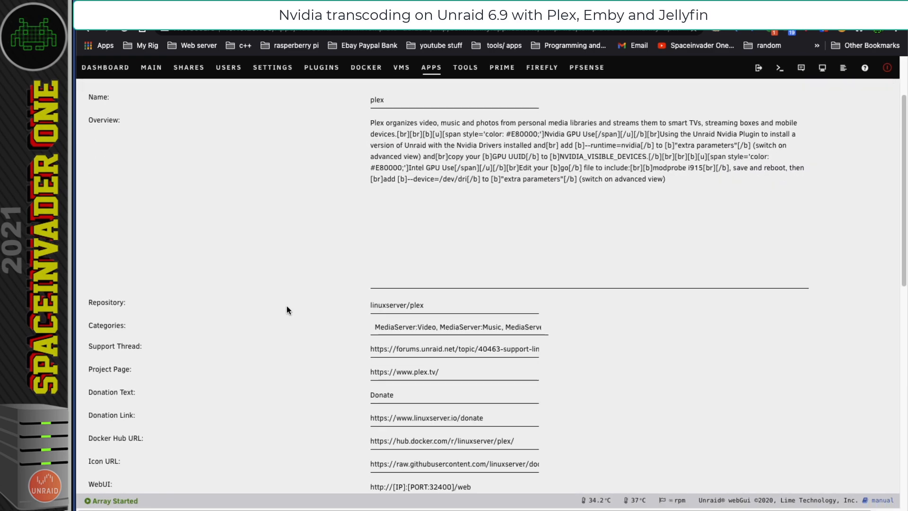
pyautogui.scroll(-1, 286, 307)
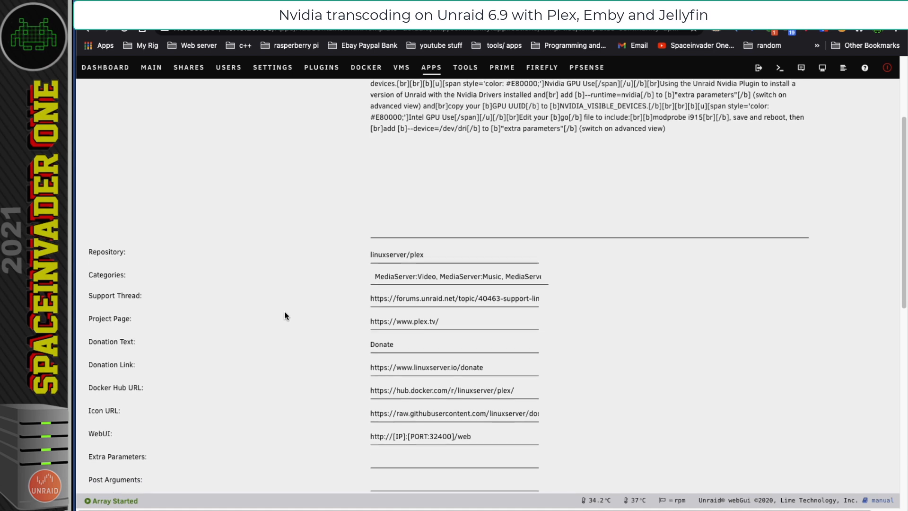
pyautogui.click(374, 454)
pyautogui.click(401, 442)
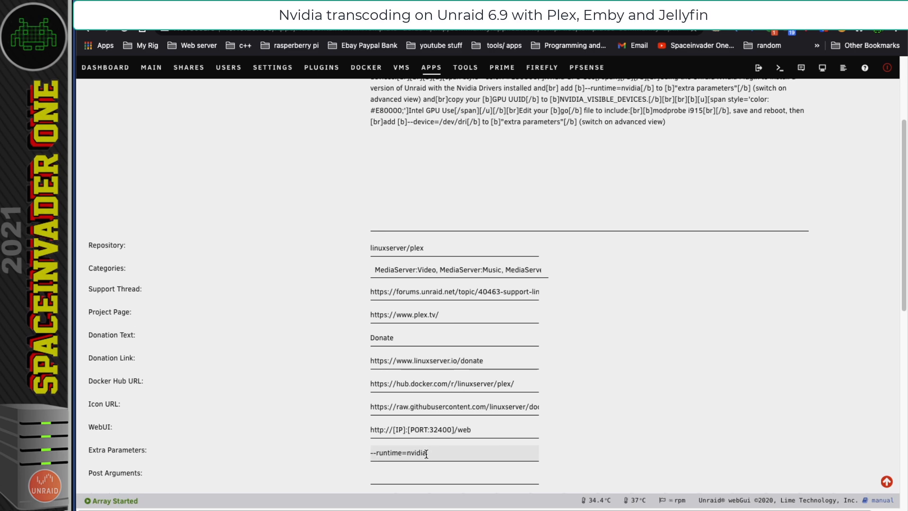
# Step: Apply the Plex template to create the container and close the completed installation log
pyautogui.scroll(-10, 566, 357)
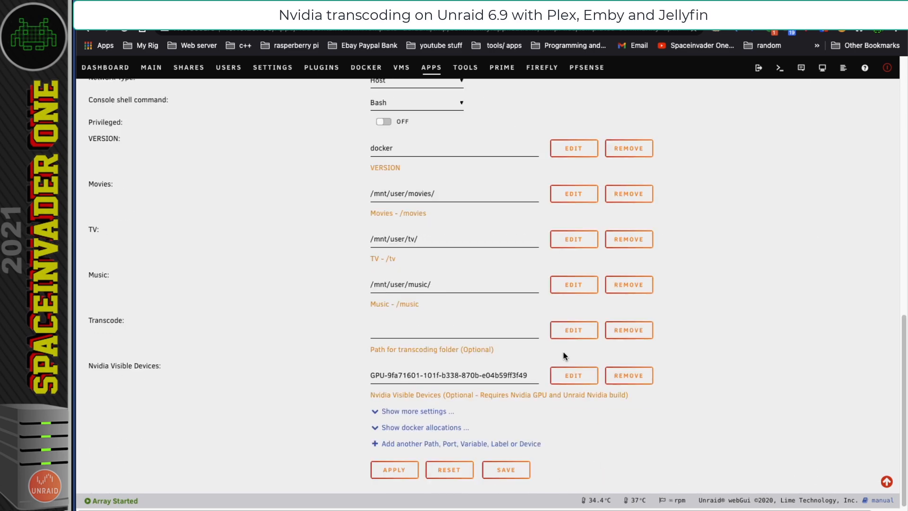
pyautogui.click(450, 470)
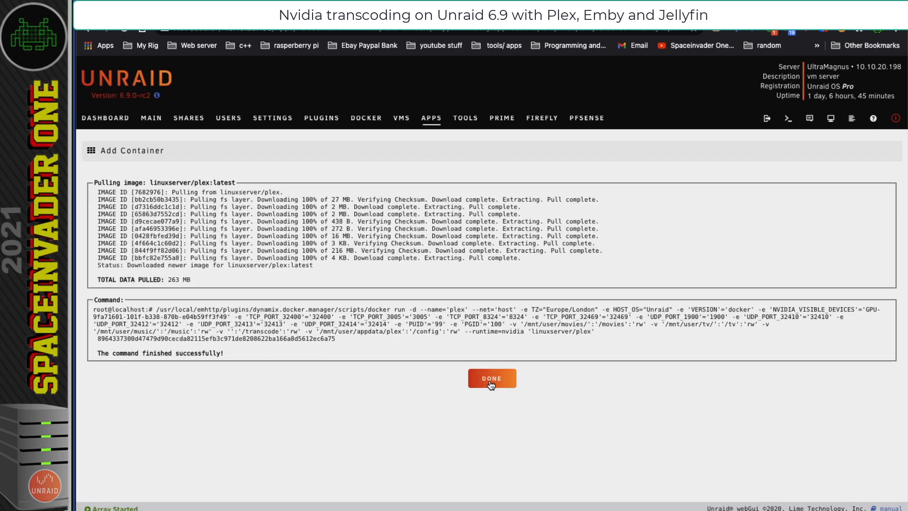
pyautogui.click(492, 380)
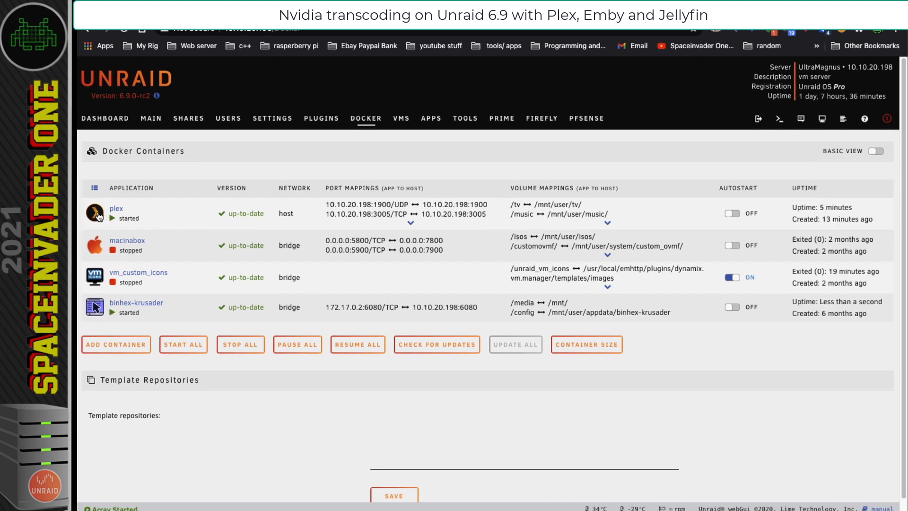
# Step: Open the plex container's WebUI and add a Movies library that uses the /movies folder
pyautogui.click(99, 216)
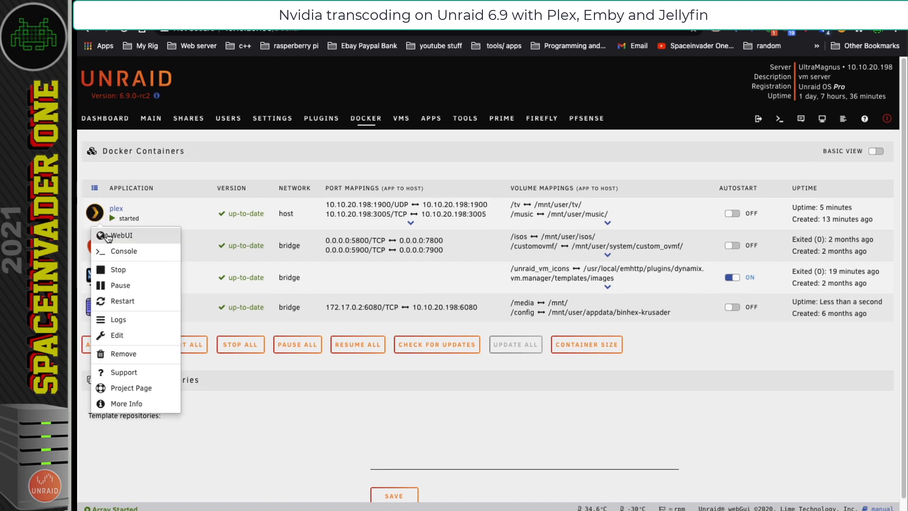
pyautogui.click(100, 230)
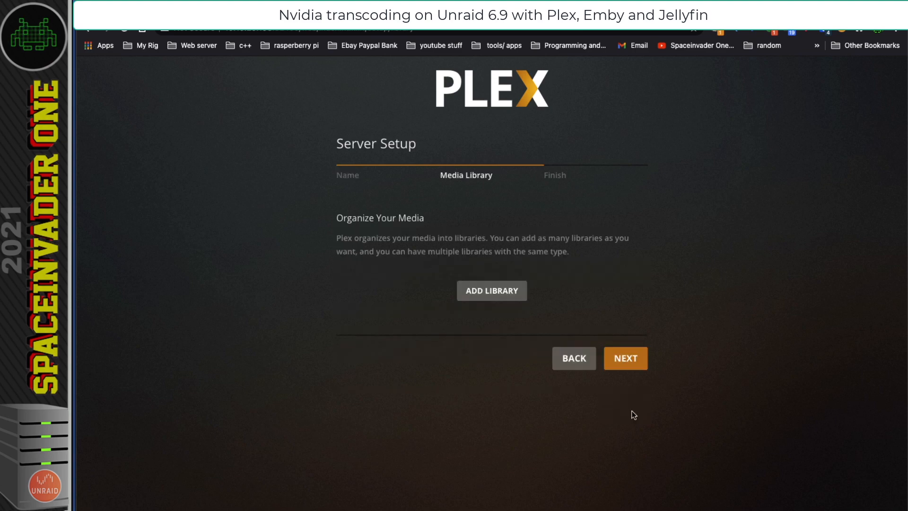
pyautogui.click(504, 292)
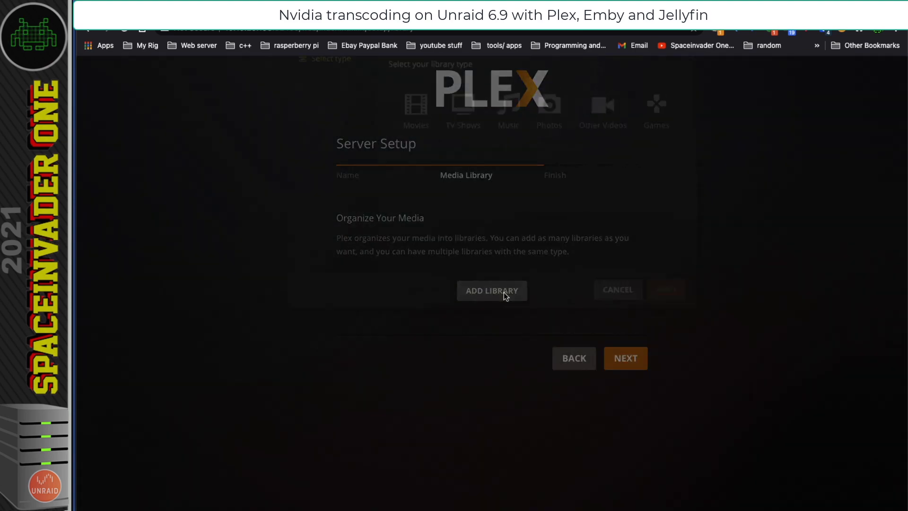
pyautogui.click(415, 192)
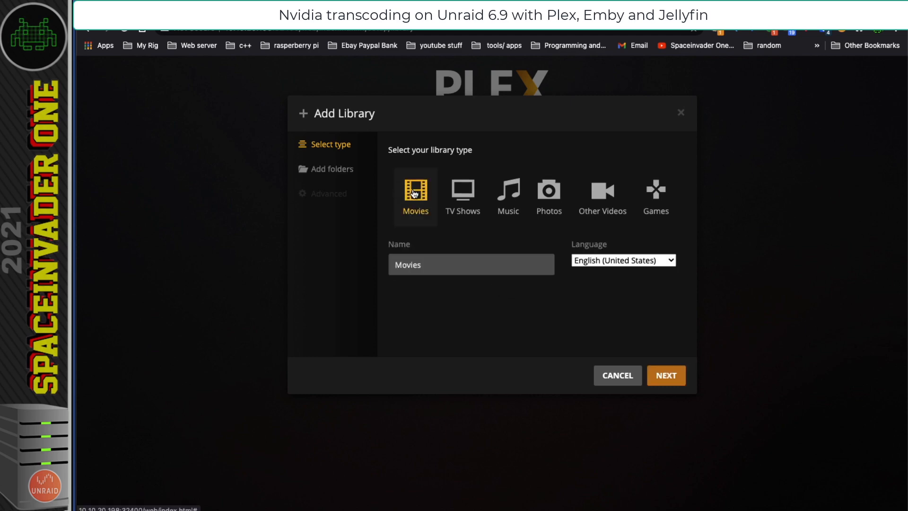
pyautogui.click(665, 373)
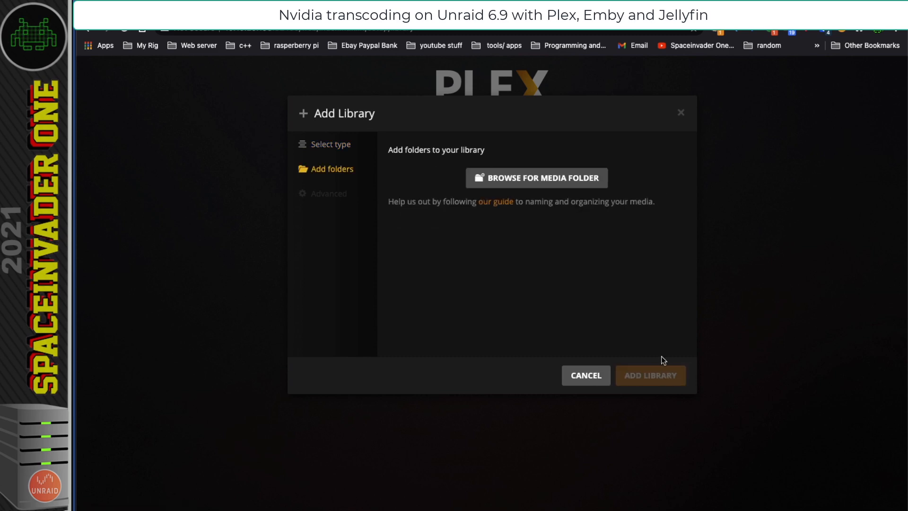
pyautogui.click(566, 180)
pyautogui.click(383, 224)
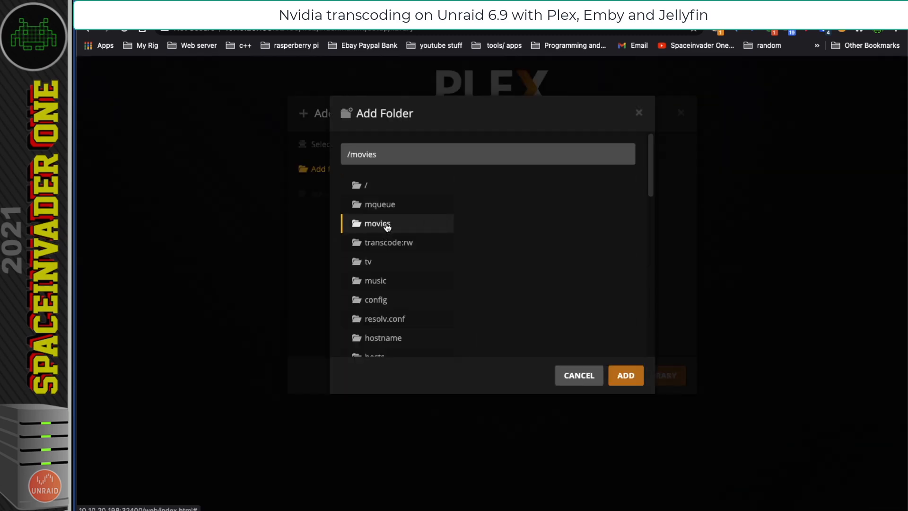
pyautogui.click(625, 375)
pyautogui.click(638, 376)
# Step: Add a TV Shows library that uses the /tv folder and complete the Plex server setup
pyautogui.click(501, 291)
pyautogui.click(465, 192)
pyautogui.click(664, 377)
pyautogui.click(533, 179)
pyautogui.click(365, 262)
pyautogui.click(625, 375)
pyautogui.click(634, 374)
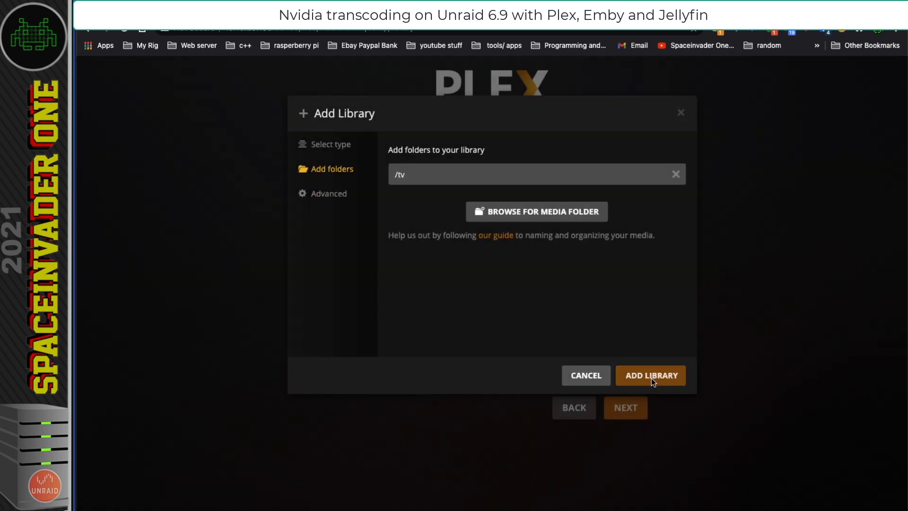
pyautogui.click(631, 458)
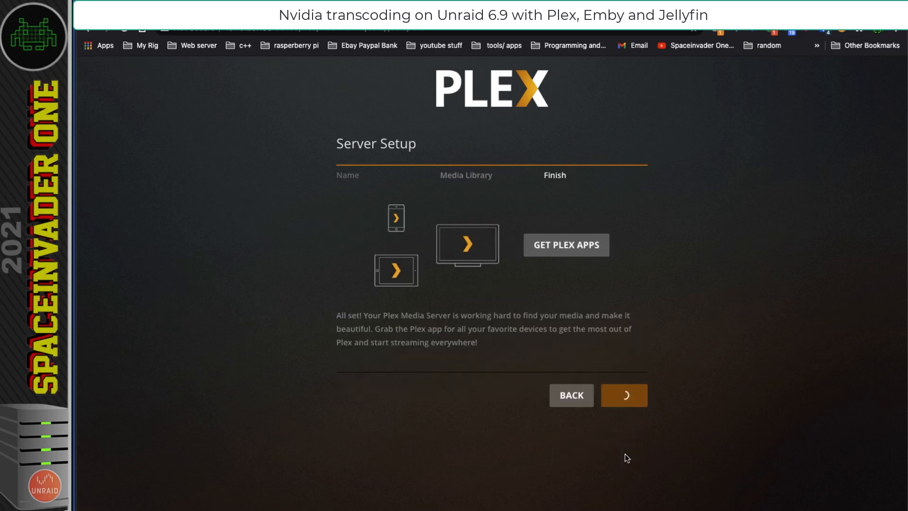
pyautogui.click(628, 456)
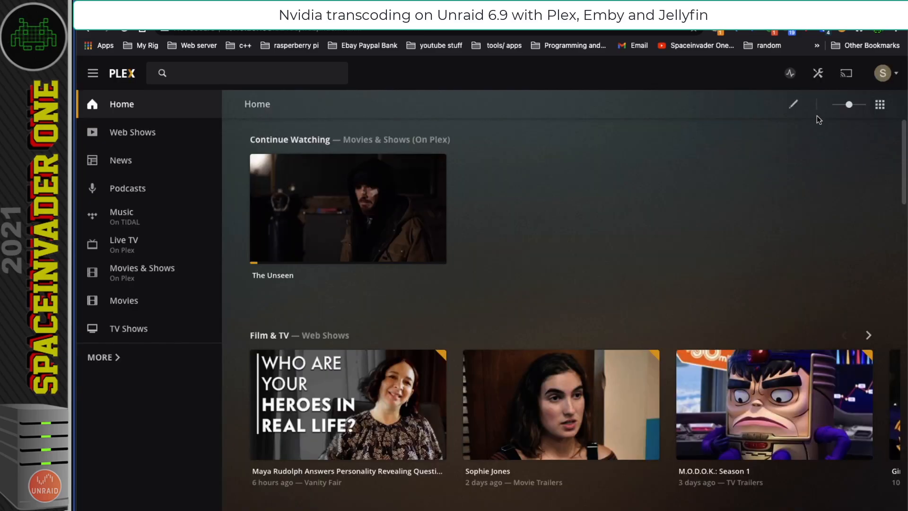
# Step: Enable "Use hardware acceleration when available" in the Plex server's Transcoder settings and save the changes
pyautogui.click(818, 74)
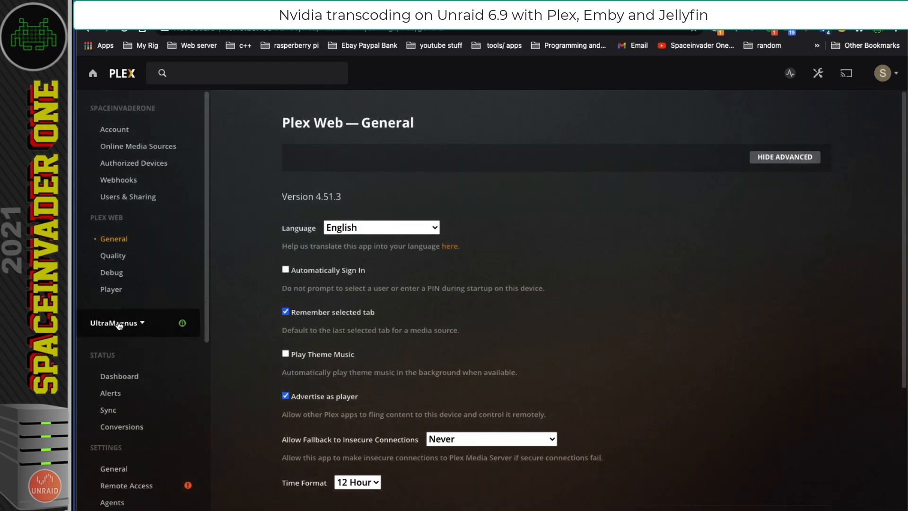
pyautogui.scroll(-2, 118, 326)
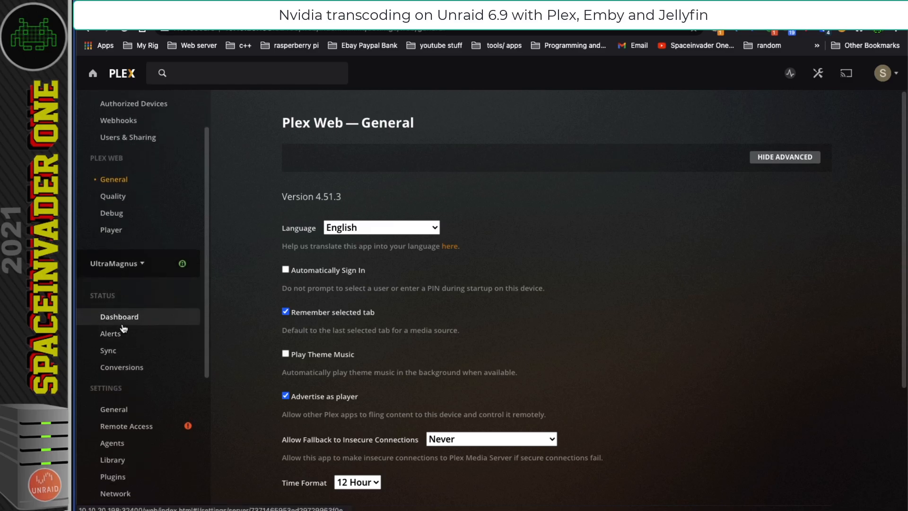
pyautogui.scroll(-1, 121, 350)
pyautogui.click(126, 455)
pyautogui.scroll(-1, 606, 288)
pyautogui.scroll(-4, 605, 288)
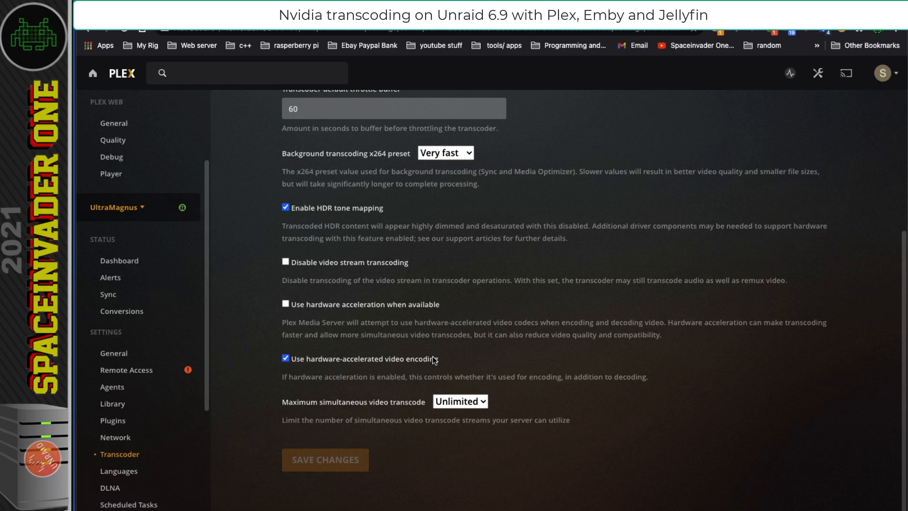
pyautogui.click(285, 305)
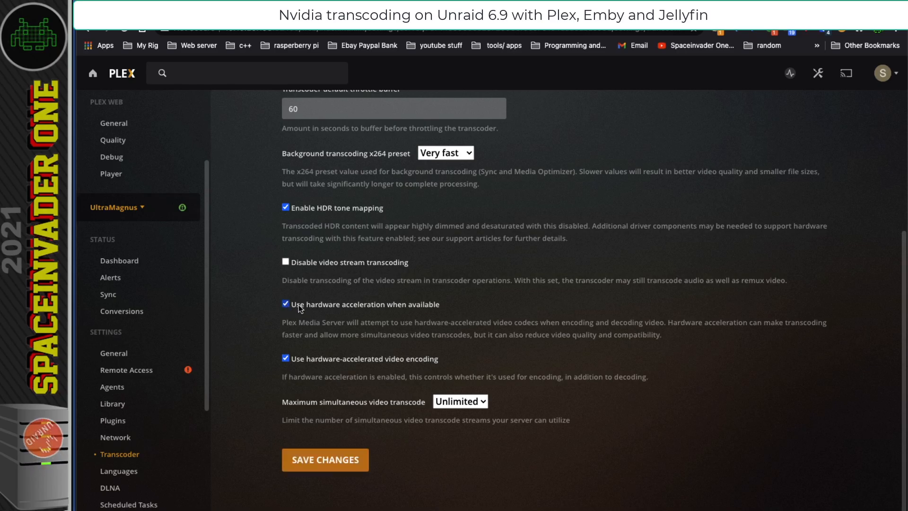
pyautogui.moveTo(447, 306); pyautogui.dragTo(291, 306)
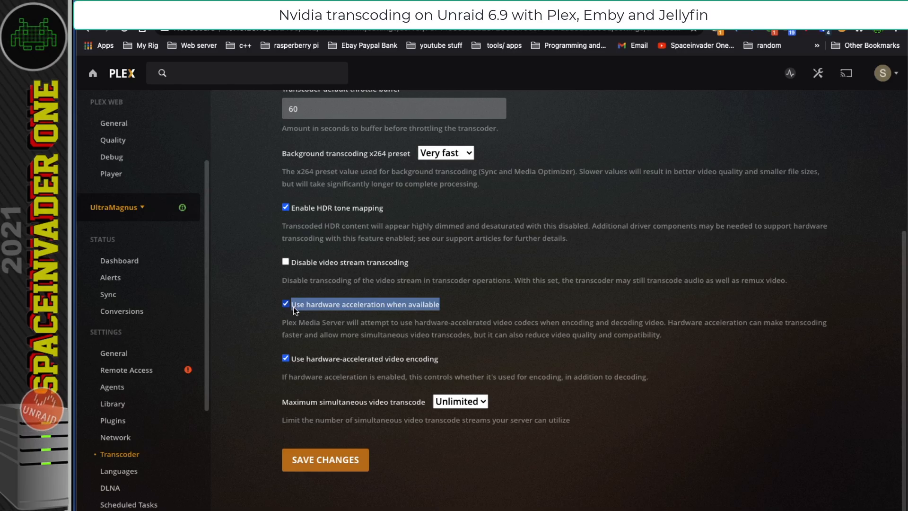
pyautogui.click(346, 463)
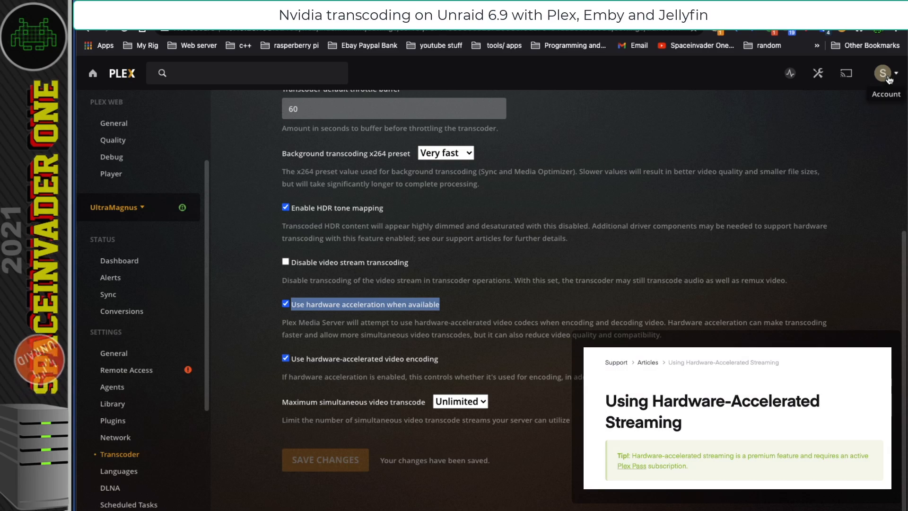
# Step: Open the Plex account page and check its Plex Pass subscription
pyautogui.click(884, 74)
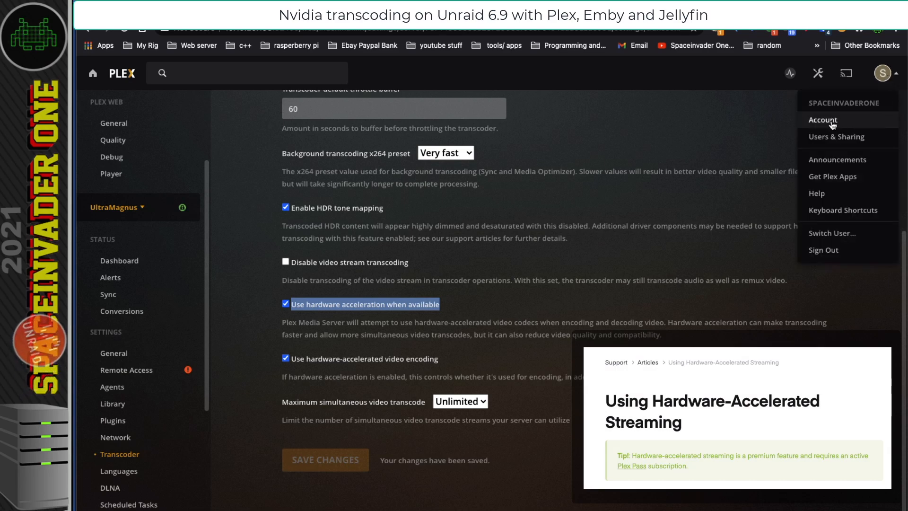
pyautogui.click(874, 120)
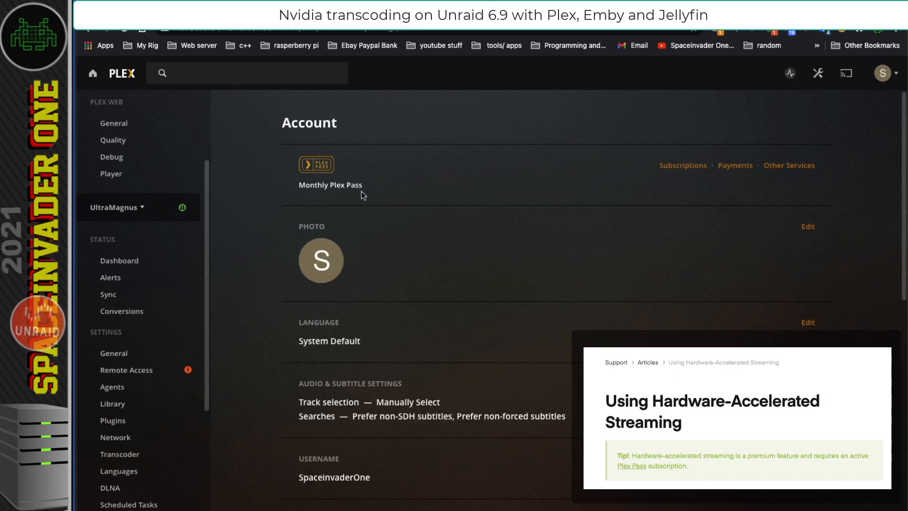
pyautogui.moveTo(363, 185); pyautogui.dragTo(300, 186)
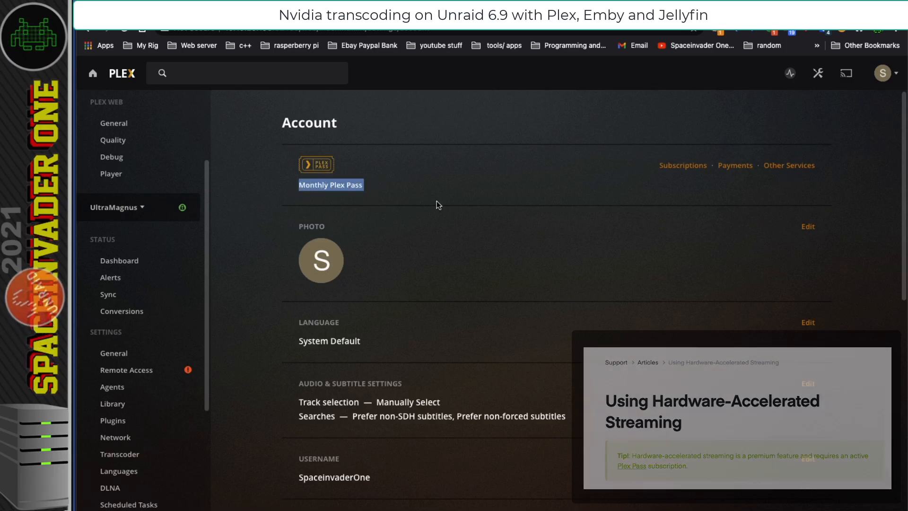
pyautogui.click(377, 189)
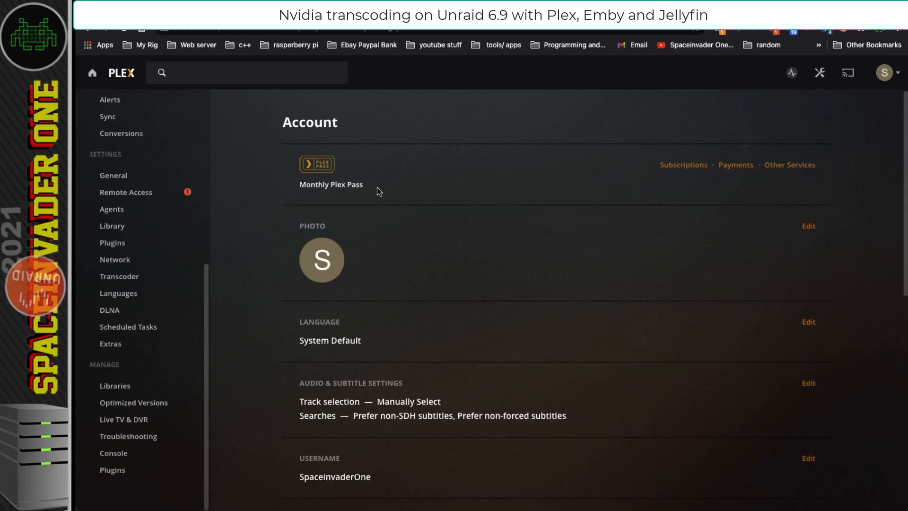
pyautogui.moveTo(376, 189); pyautogui.dragTo(298, 186)
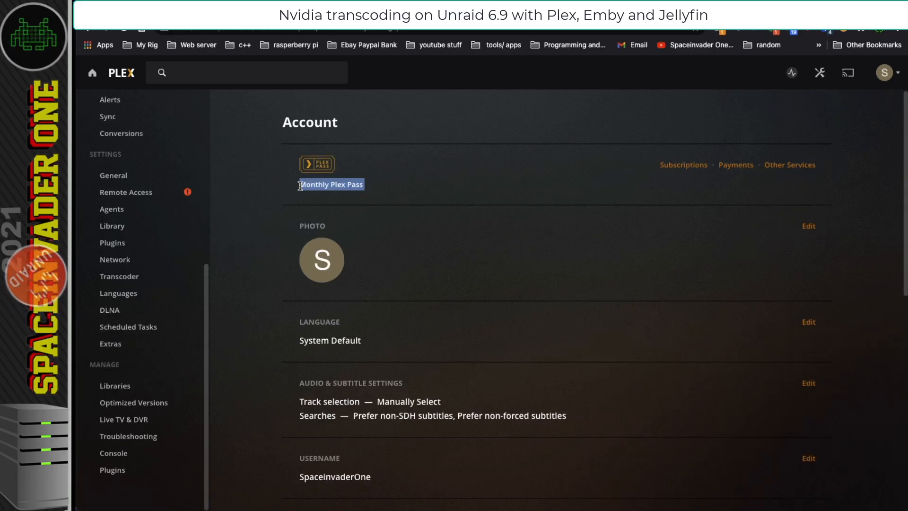
# Step: Return to the Plex server's Transcoder settings and review the hardware acceleration options
pyautogui.click(149, 283)
pyautogui.scroll(-5, 288, 300)
pyautogui.moveTo(289, 300); pyautogui.dragTo(688, 370)
pyautogui.click(706, 375)
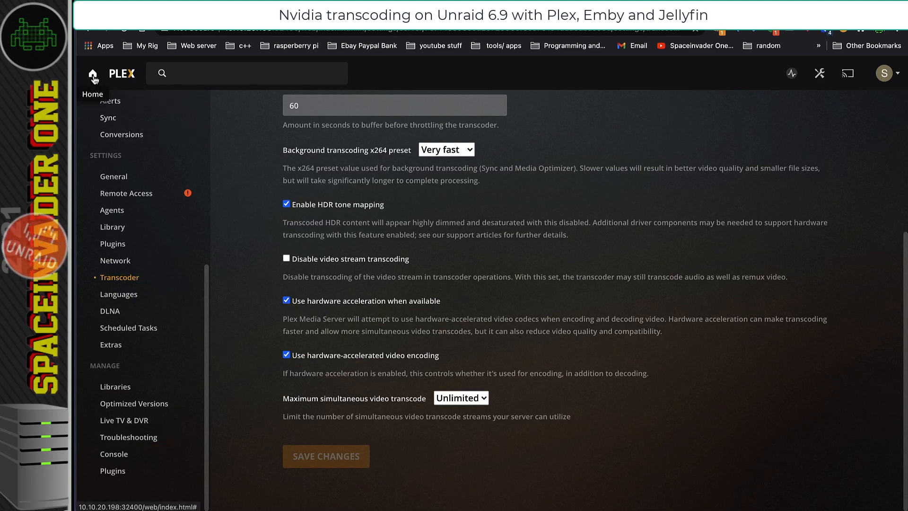
# Step: Open the UltraMagnus Movies library and play Back to the Future (1985)
pyautogui.click(94, 75)
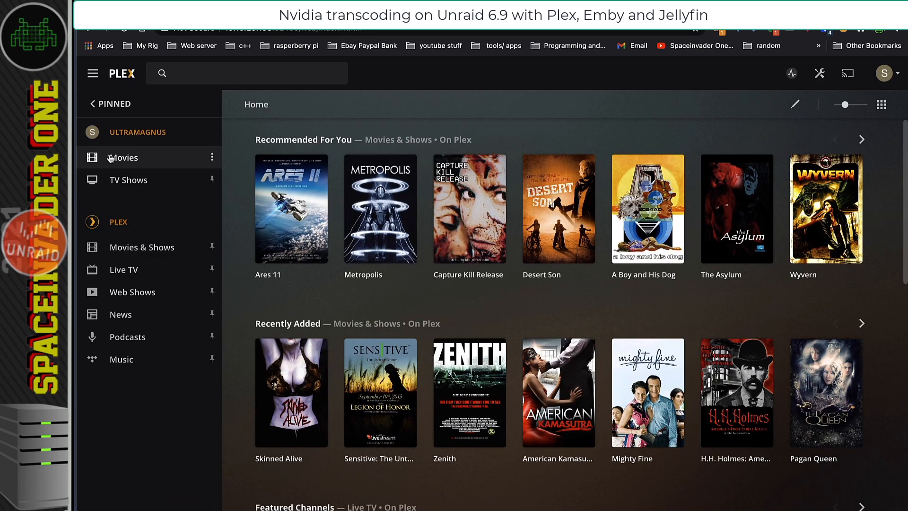
pyautogui.click(131, 160)
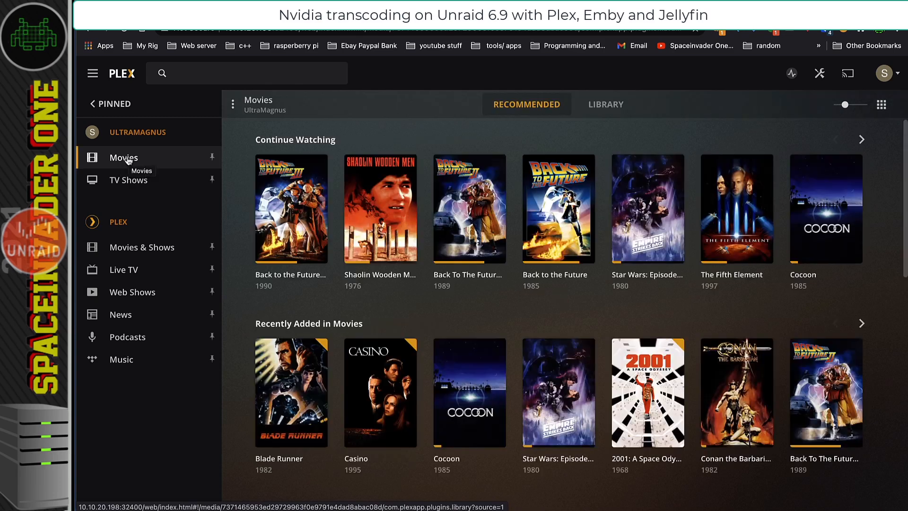
pyautogui.click(555, 200)
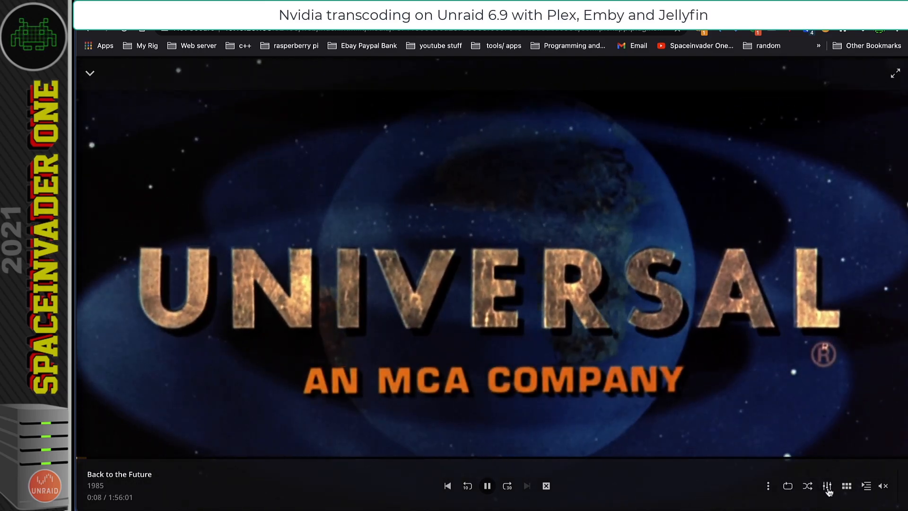
# Step: Show all quality options for the playing movie and set playback to Convert to 720p HD (High), 4 Mbps
pyautogui.click(828, 487)
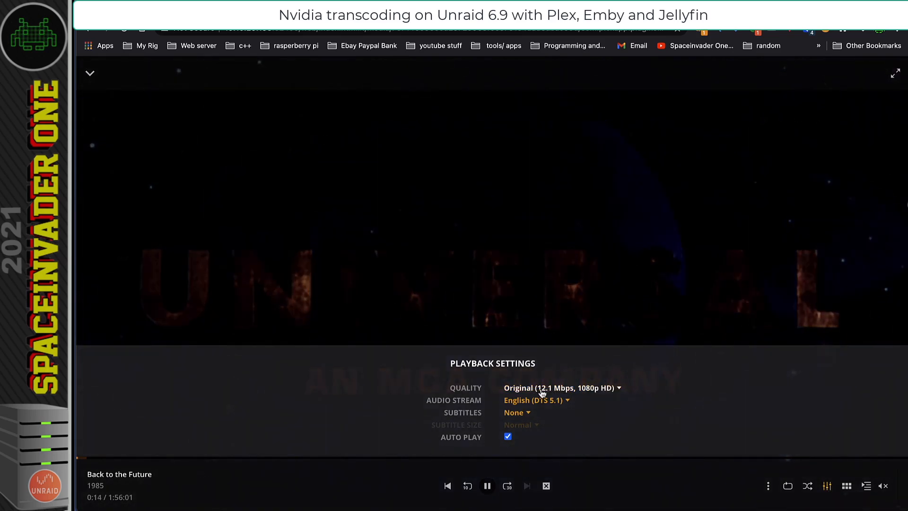
pyautogui.click(543, 389)
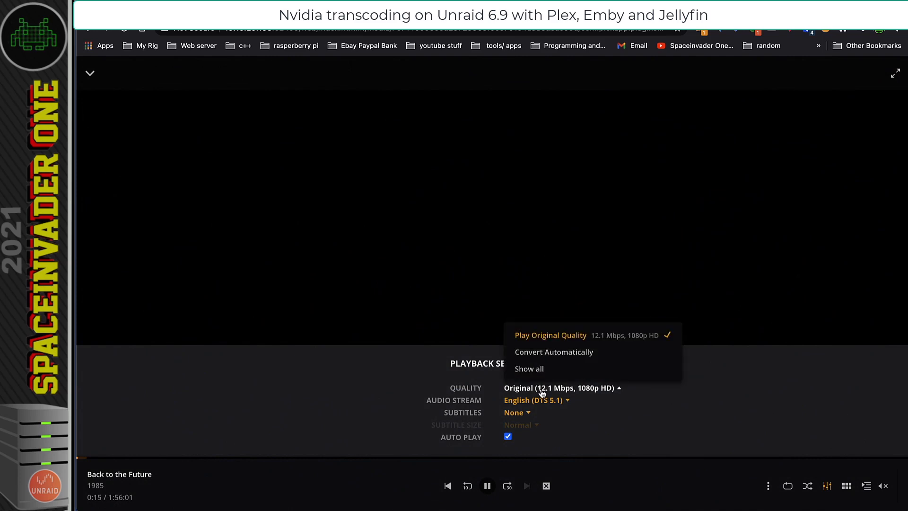
pyautogui.click(529, 370)
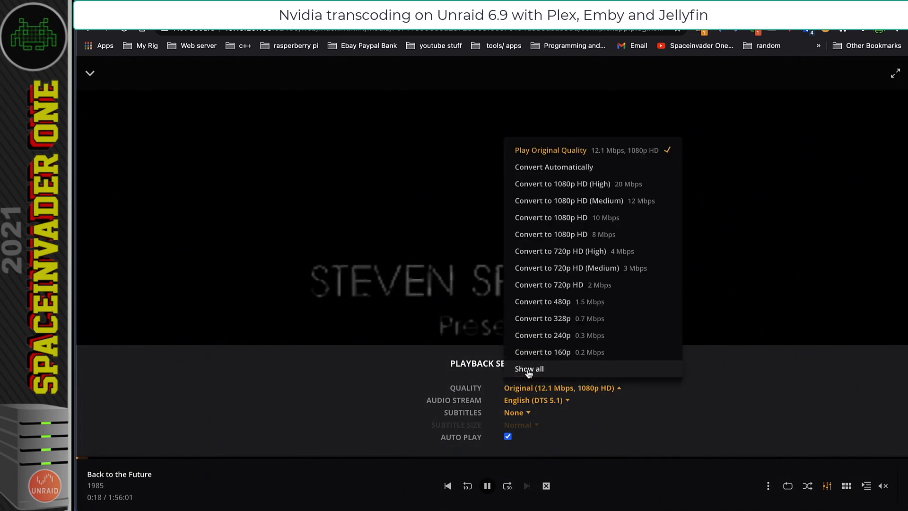
pyautogui.click(553, 254)
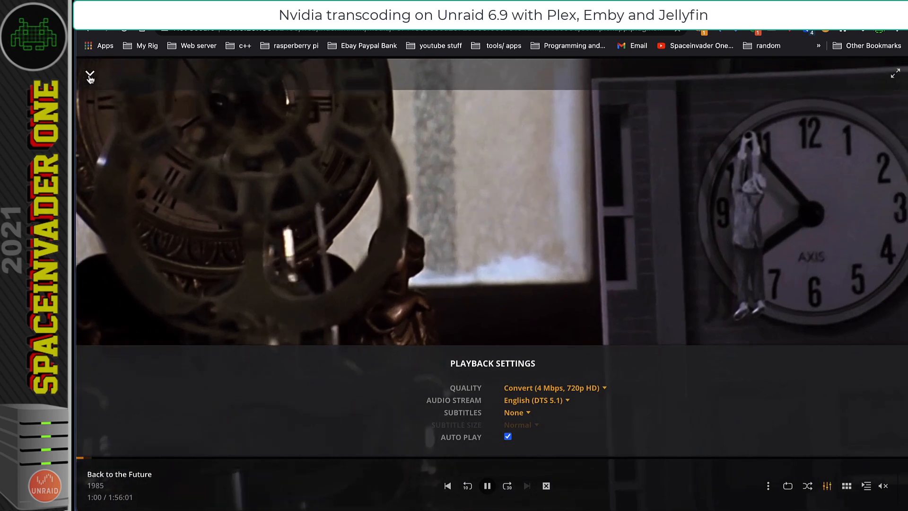
# Step: Check the playing stream's transcoding on the Plex server dashboard and the GPU usage on the Unraid dashboard
pyautogui.click(90, 76)
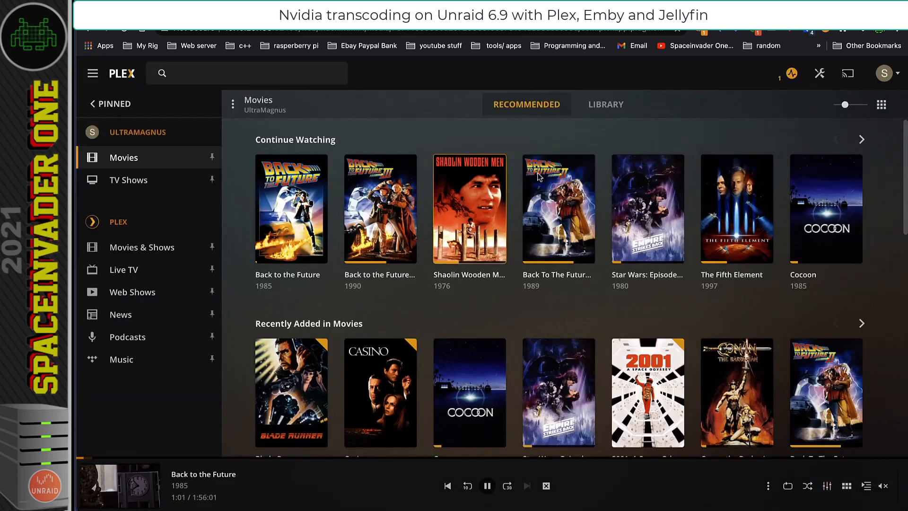
pyautogui.click(789, 88)
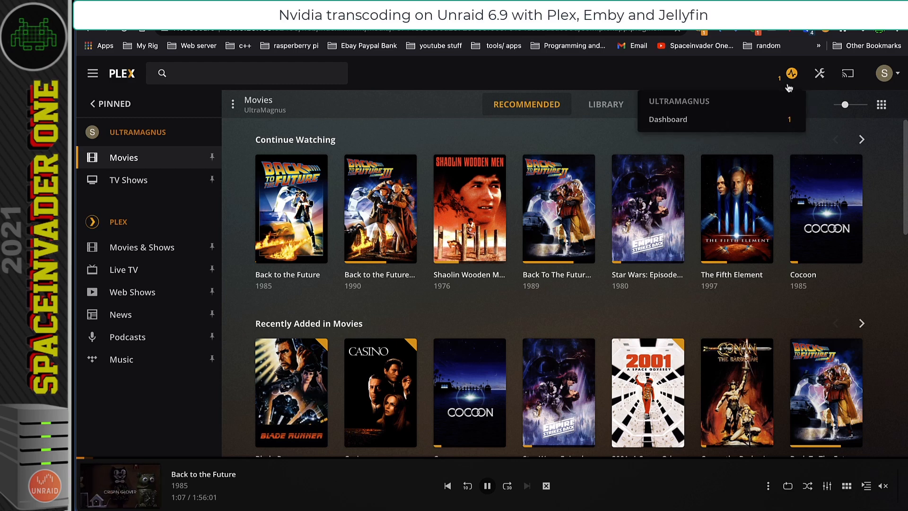
pyautogui.click(738, 119)
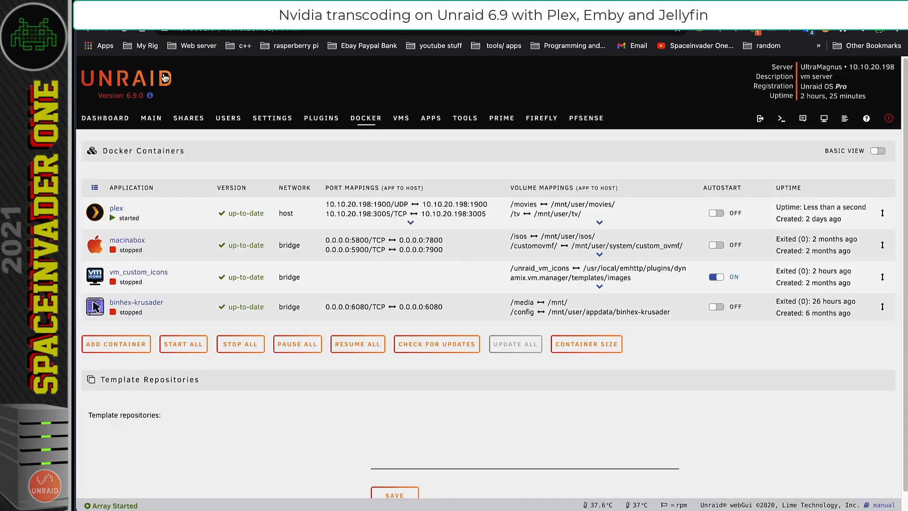
pyautogui.click(106, 119)
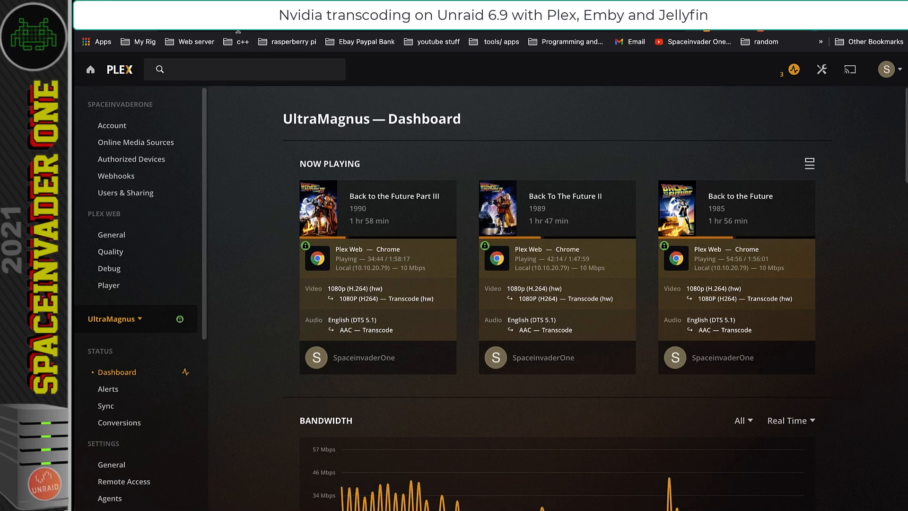
# Step: Switch to Unraid's Docker containers and stop the plex container
pyautogui.click(302, 5)
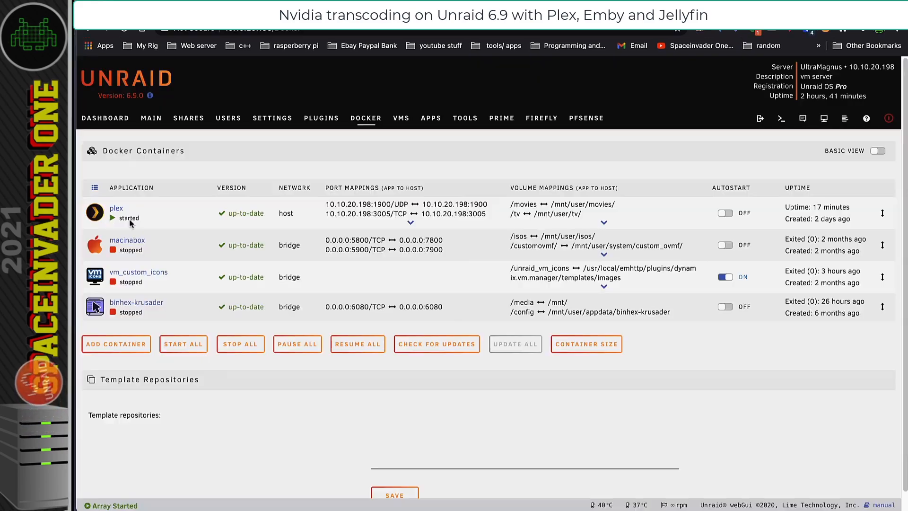
pyautogui.click(95, 212)
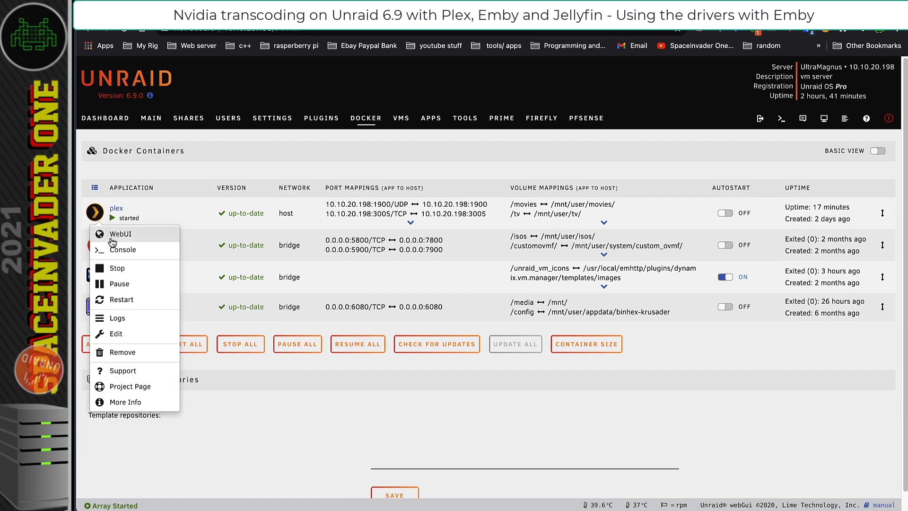
pyautogui.click(116, 268)
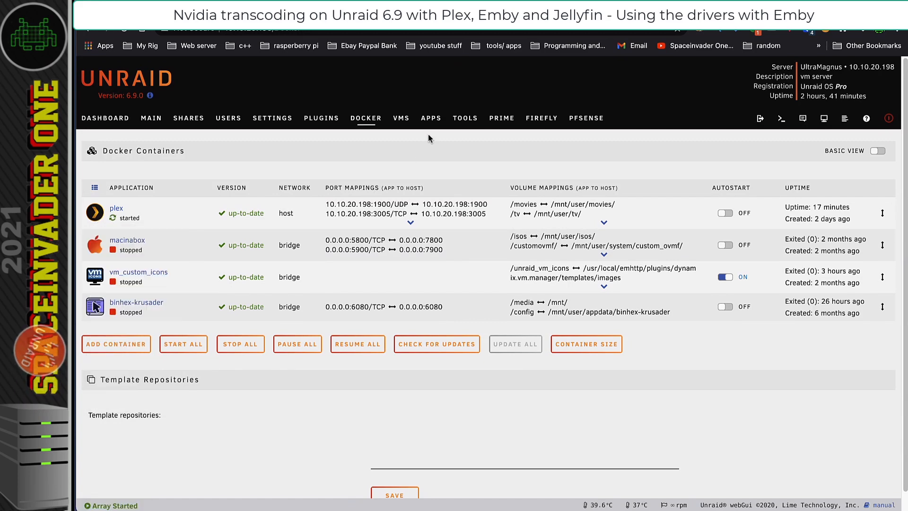
# Step: Search Community Applications for emby and start installing linuxserver's emby container using the Default branch
pyautogui.click(429, 119)
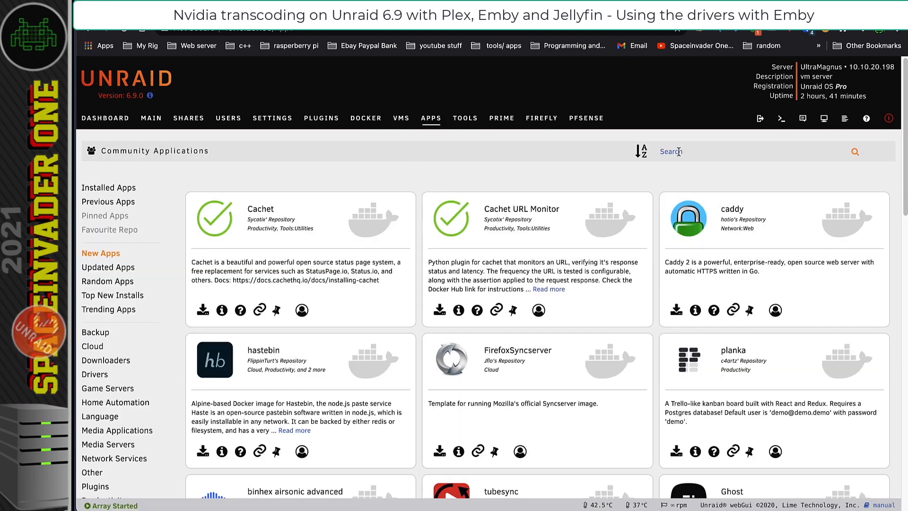
pyautogui.write('emby')
pyautogui.press('Return')
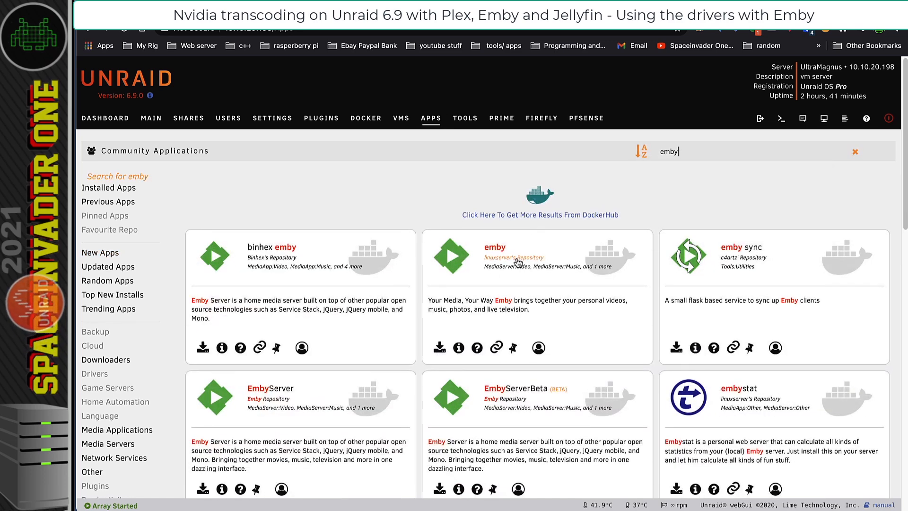
pyautogui.click(440, 350)
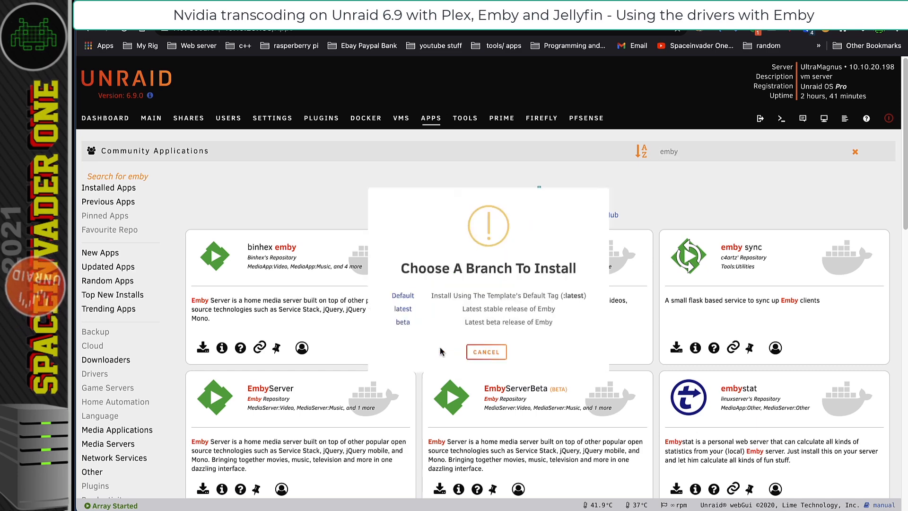
pyautogui.click(387, 300)
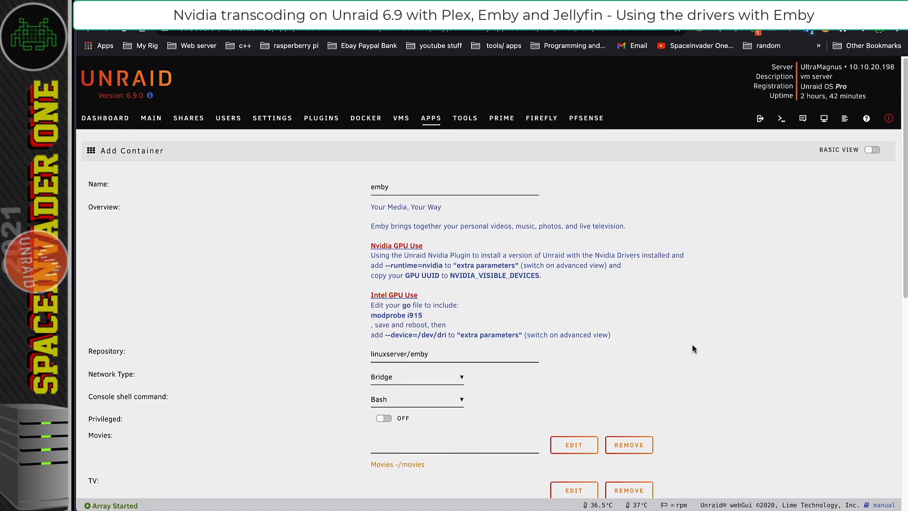
# Step: Show the emby template's advanced view and set Extra Parameters to --runtime=nvidia
pyautogui.click(874, 151)
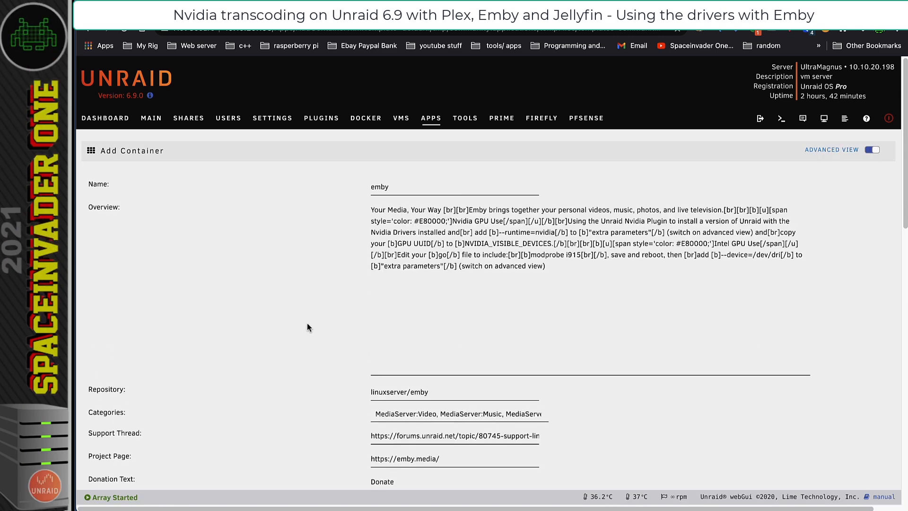
pyautogui.scroll(-3, 309, 323)
pyautogui.scroll(-2, 311, 323)
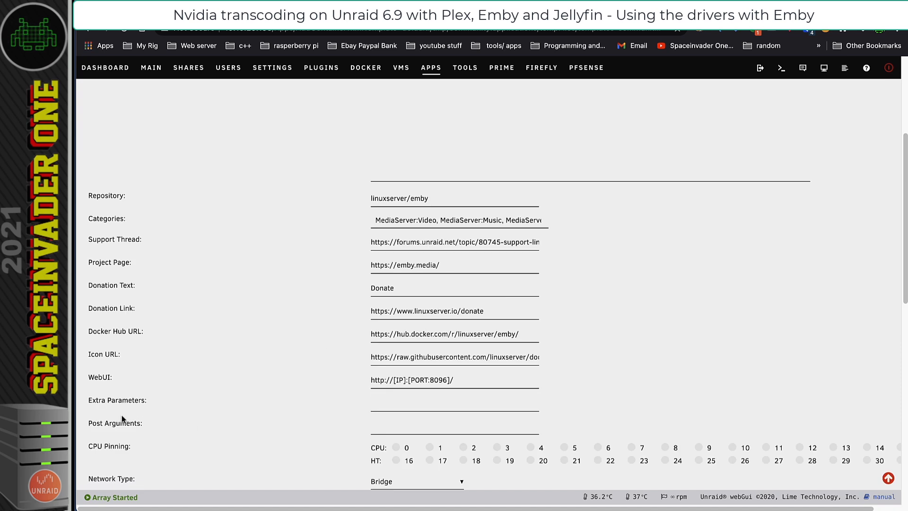
pyautogui.moveTo(96, 400); pyautogui.dragTo(146, 400)
pyautogui.rightClick(377, 401)
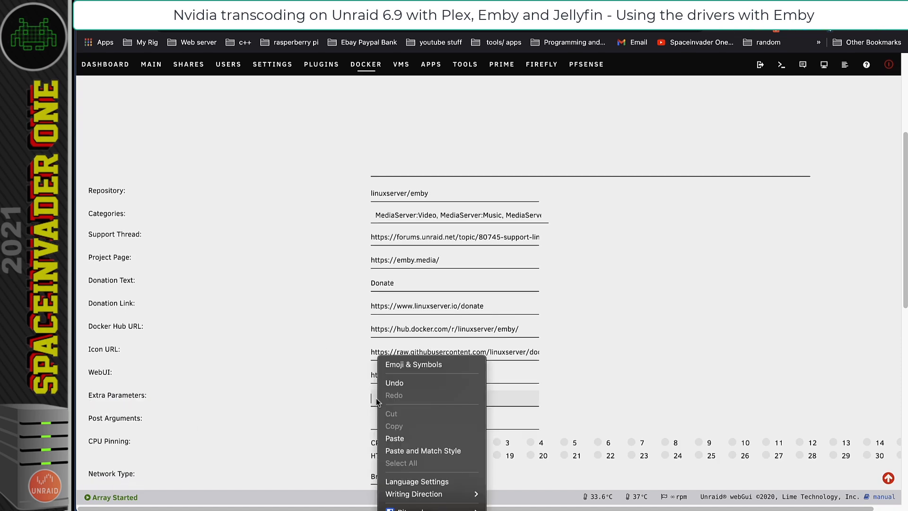
pyautogui.click(392, 439)
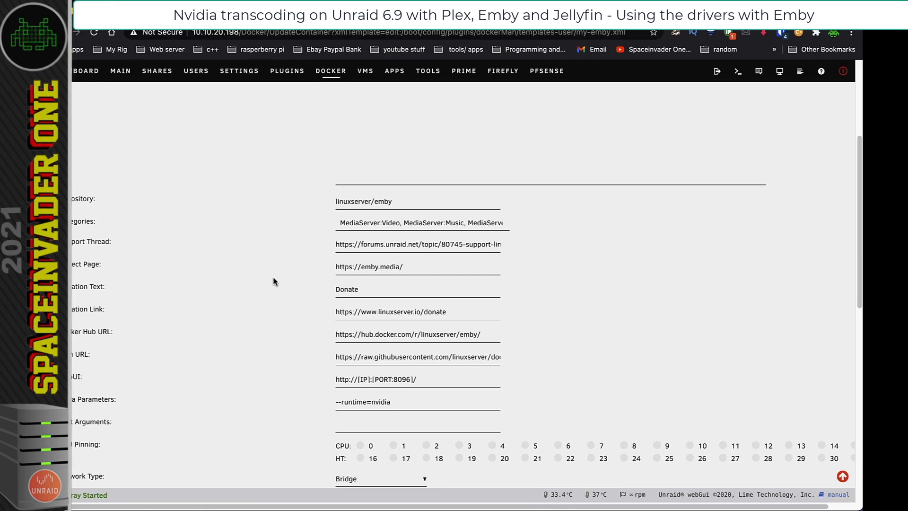
pyautogui.scroll(-10, 277, 283)
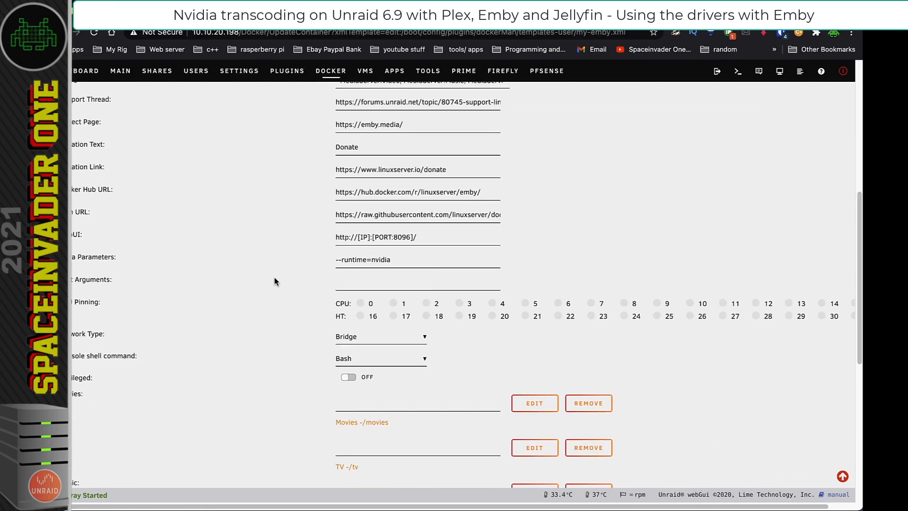
# Step: Map emby's Movies, TV and Music paths to /mnt/user/movies/, /mnt/user/tv/ and /mnt/user/music/
pyautogui.scroll(2, 276, 283)
pyautogui.click(359, 144)
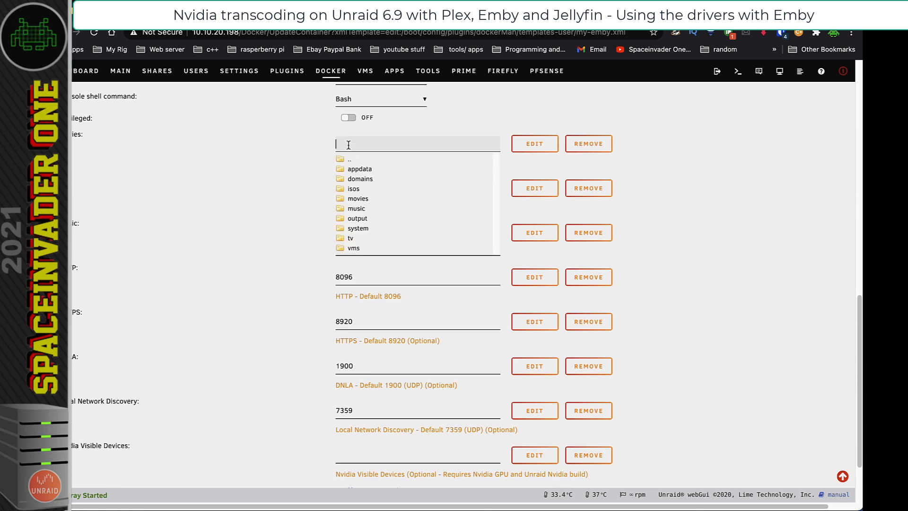
pyautogui.click(336, 189)
pyautogui.click(238, 219)
pyautogui.click(341, 232)
pyautogui.click(274, 265)
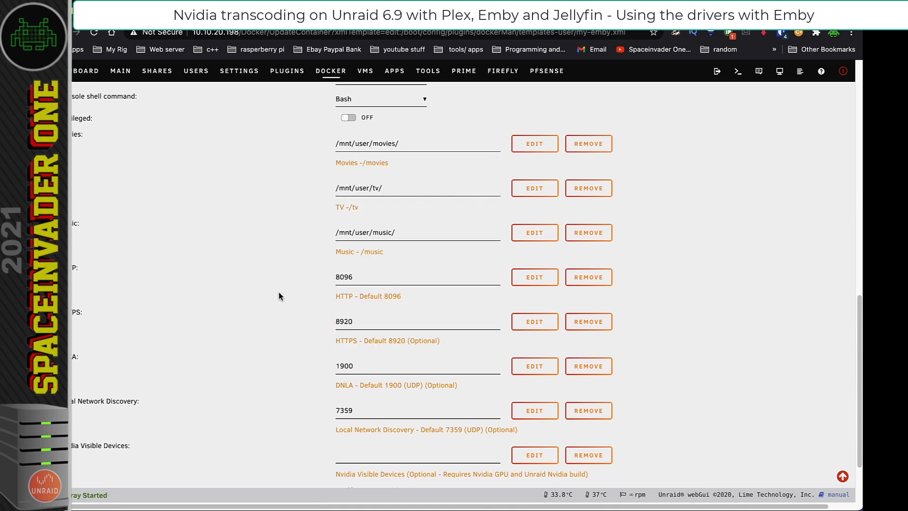
# Step: Open Unraid's Nvidia Driver settings in a separate browser tab and copy the graphics card's GPU ID
pyautogui.scroll(-2, 279, 291)
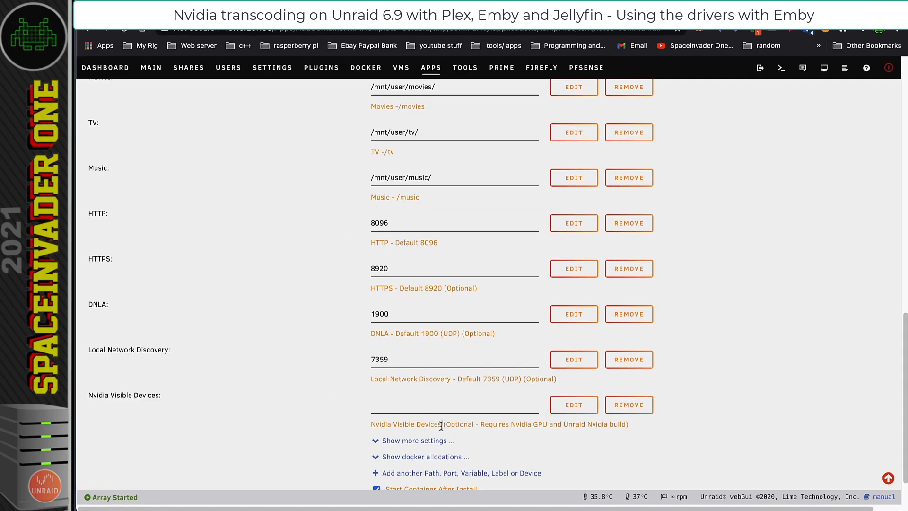
pyautogui.moveTo(441, 426); pyautogui.dragTo(371, 428)
pyautogui.click(359, 409)
pyautogui.rightClick(269, 69)
pyautogui.click(276, 75)
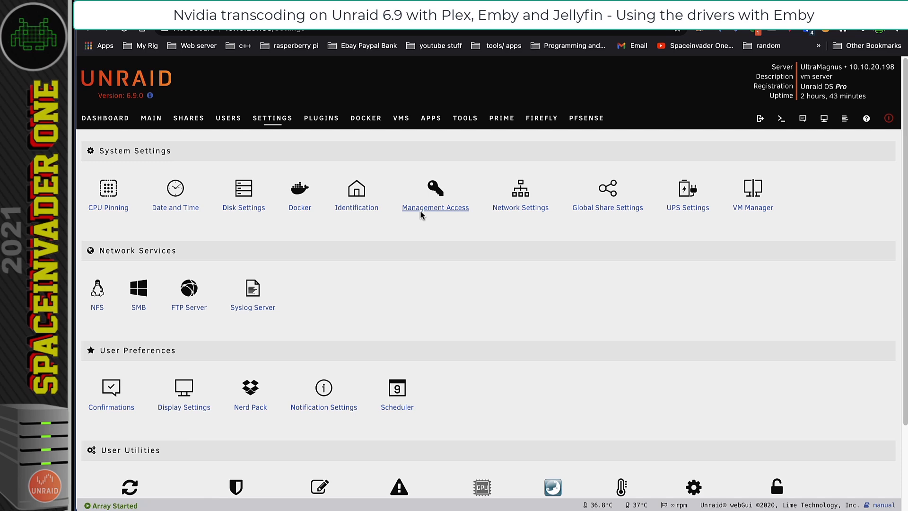
pyautogui.scroll(-3, 436, 252)
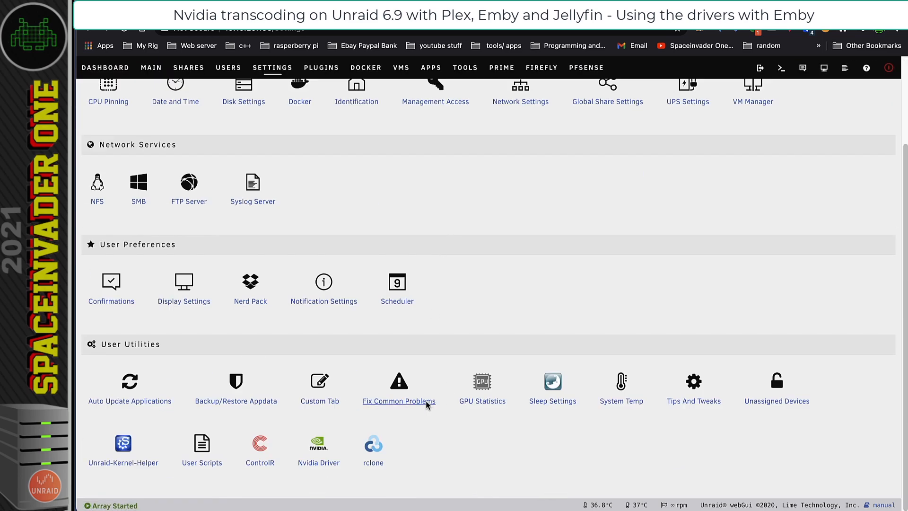
pyautogui.click(317, 462)
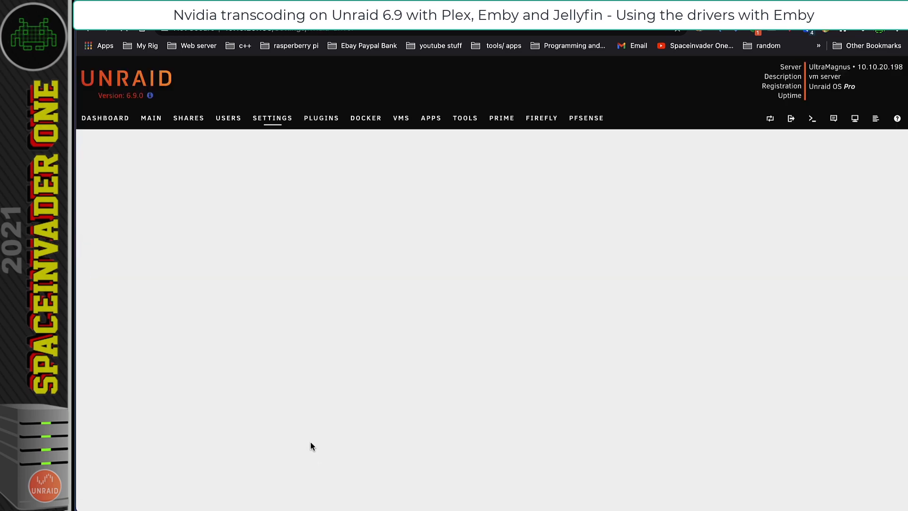
pyautogui.moveTo(392, 405); pyautogui.dragTo(229, 407)
pyautogui.rightClick(239, 404)
pyautogui.click(259, 430)
# Step: Paste the copied GPU ID into emby's Nvidia Visible Devices setting and apply the template to install the container
pyautogui.click(163, 12)
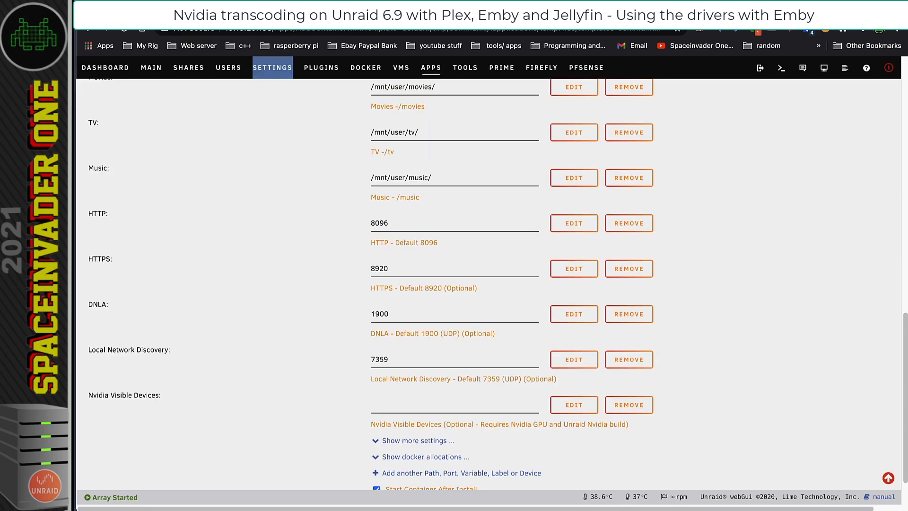
pyautogui.rightClick(378, 406)
pyautogui.click(403, 436)
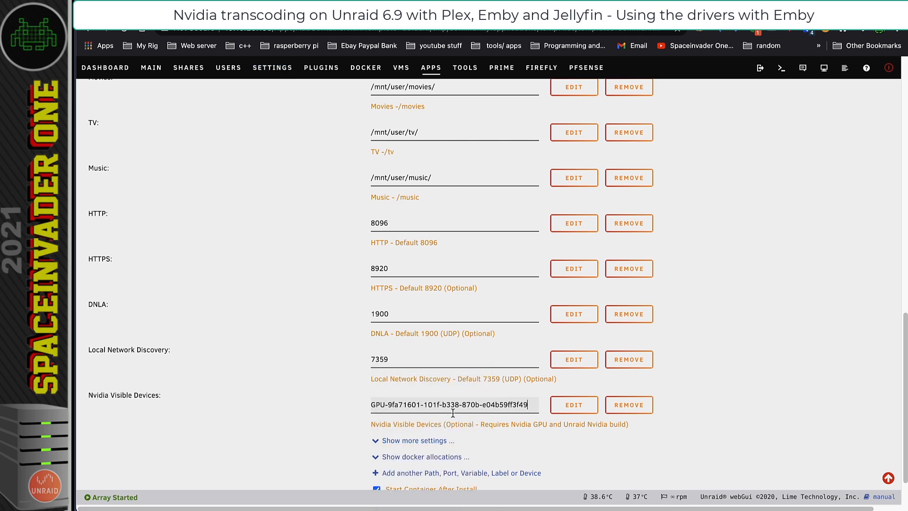
pyautogui.scroll(-1, 332, 376)
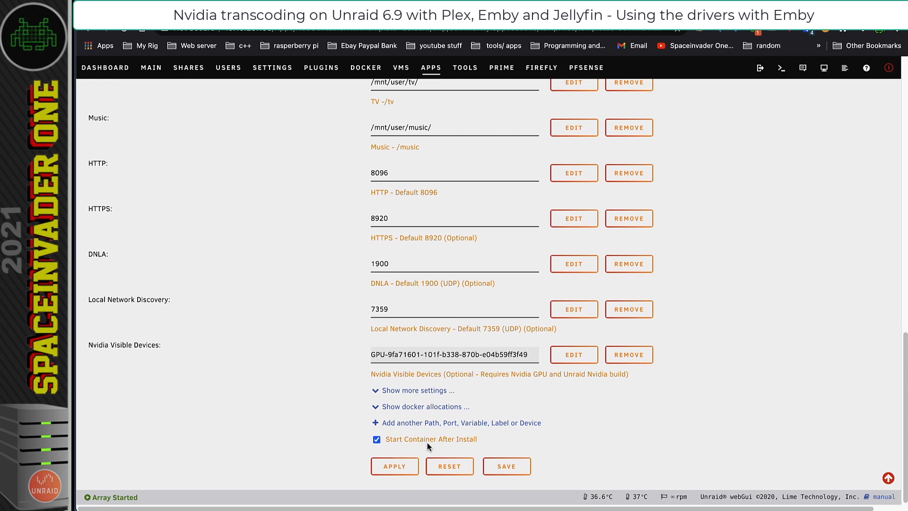
pyautogui.click(397, 468)
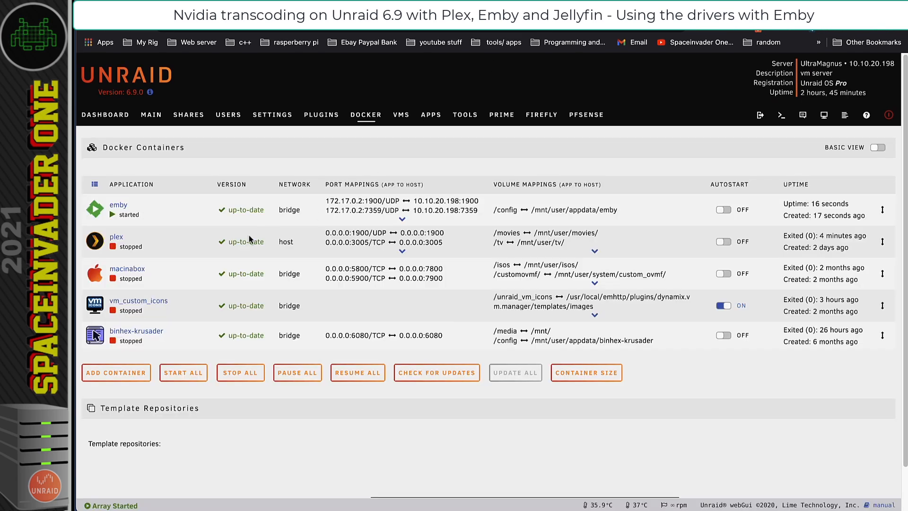
# Step: Open emby's WebUI, choose the display language in the setup wizard and create the first user with a username and password
pyautogui.click(97, 210)
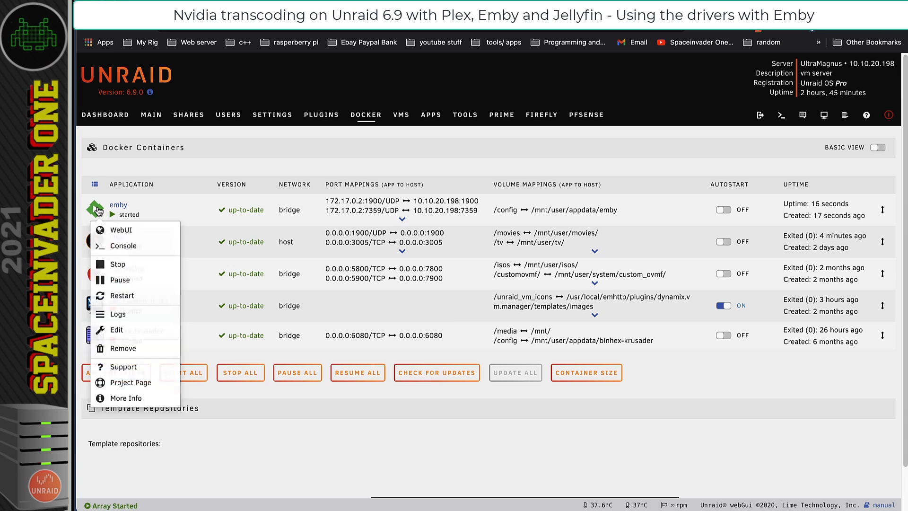
pyautogui.click(118, 232)
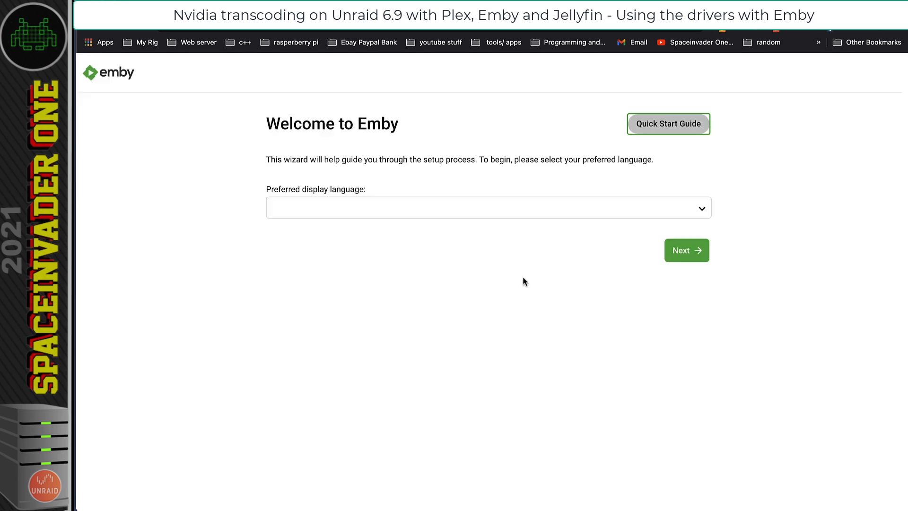
pyautogui.click(557, 208)
pyautogui.click(473, 367)
pyautogui.click(687, 250)
pyautogui.moveTo(284, 210); pyautogui.dragTo(256, 215)
pyautogui.press('Tab')
pyautogui.press('Tab')
pyautogui.click(689, 493)
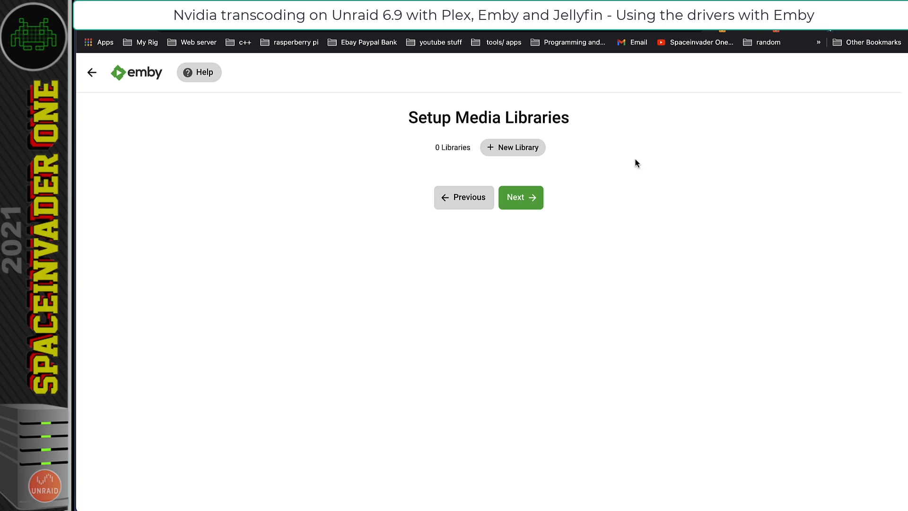
# Step: Add a new Movies library in the emby setup wizard using the movies folder
pyautogui.click(519, 149)
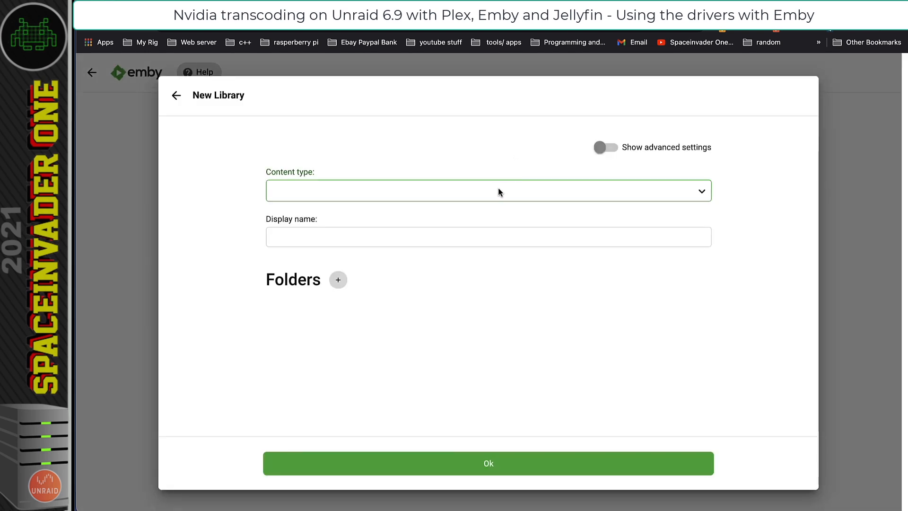
pyautogui.click(498, 191)
pyautogui.click(421, 205)
pyautogui.click(337, 303)
pyautogui.scroll(-3, 327, 324)
pyautogui.click(295, 345)
pyautogui.click(470, 464)
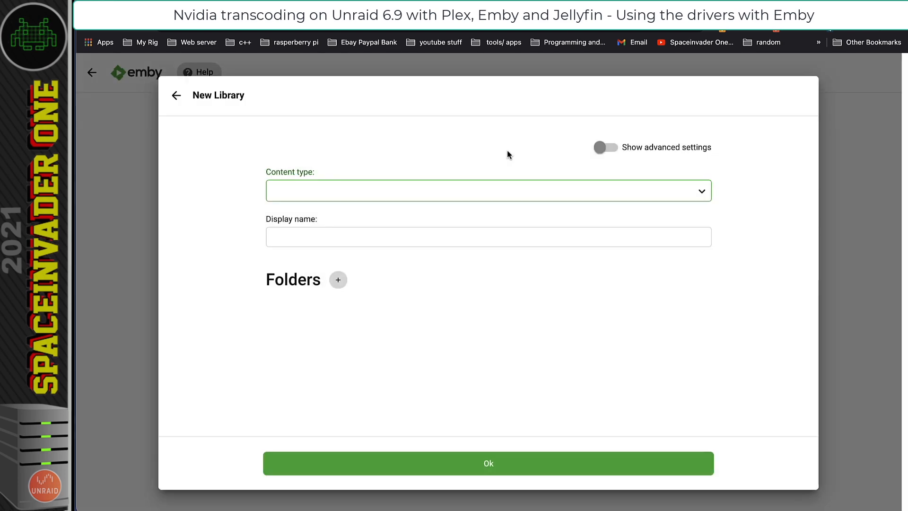
# Step: Add a new TV shows library in the emby setup wizard using the tv folder
pyautogui.click(536, 191)
pyautogui.click(506, 235)
pyautogui.click(336, 293)
pyautogui.click(322, 315)
pyautogui.click(481, 463)
pyautogui.click(481, 463)
# Step: Go through the remaining emby setup pages and finish the wizard
pyautogui.click(524, 353)
pyautogui.click(687, 292)
pyautogui.click(687, 247)
pyautogui.click(274, 233)
pyautogui.click(687, 264)
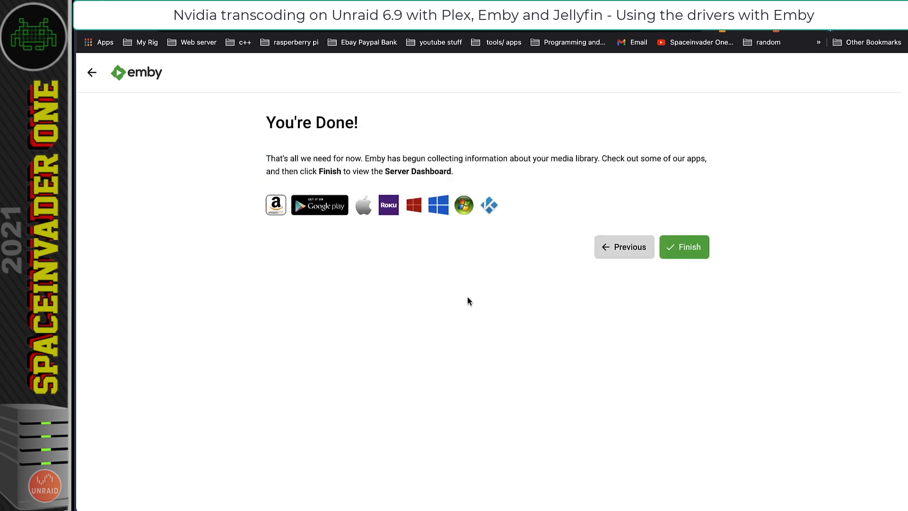
pyautogui.click(686, 248)
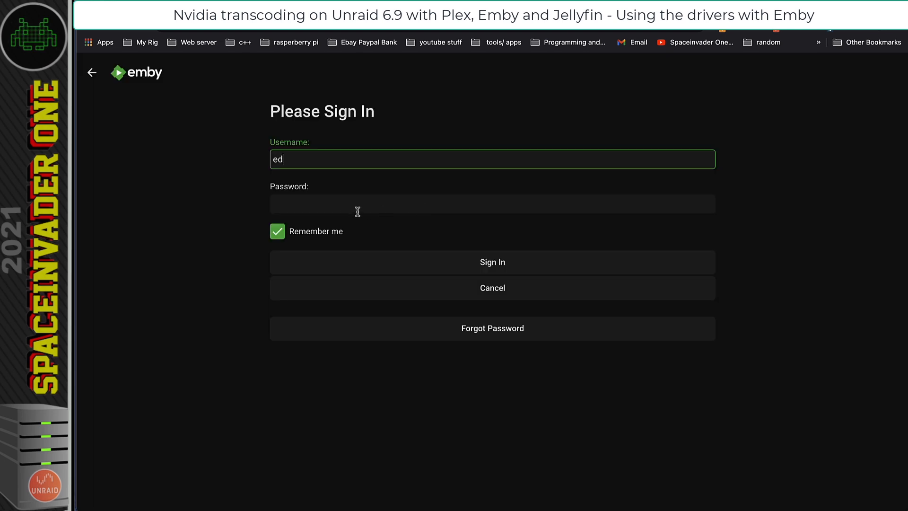
# Step: Sign in to emby with the account's username and password and open the Emby Premiere settings
pyautogui.click(341, 209)
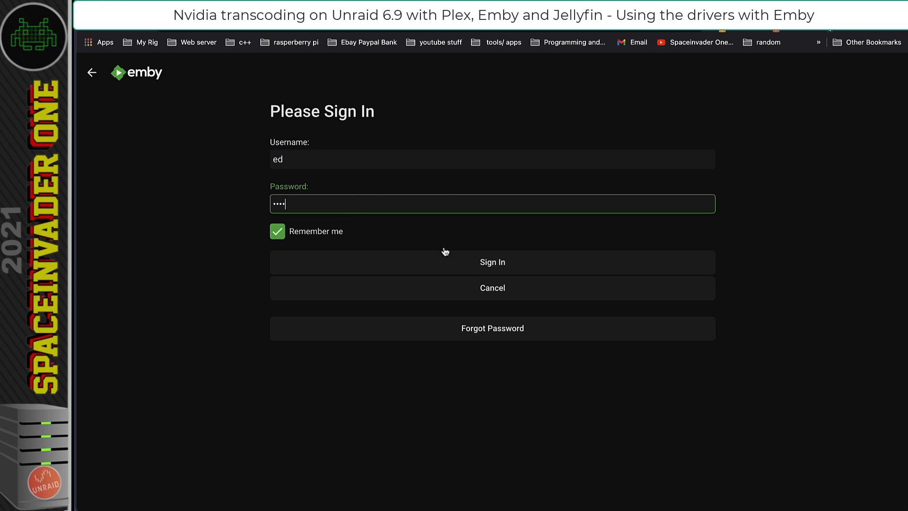
pyautogui.click(426, 260)
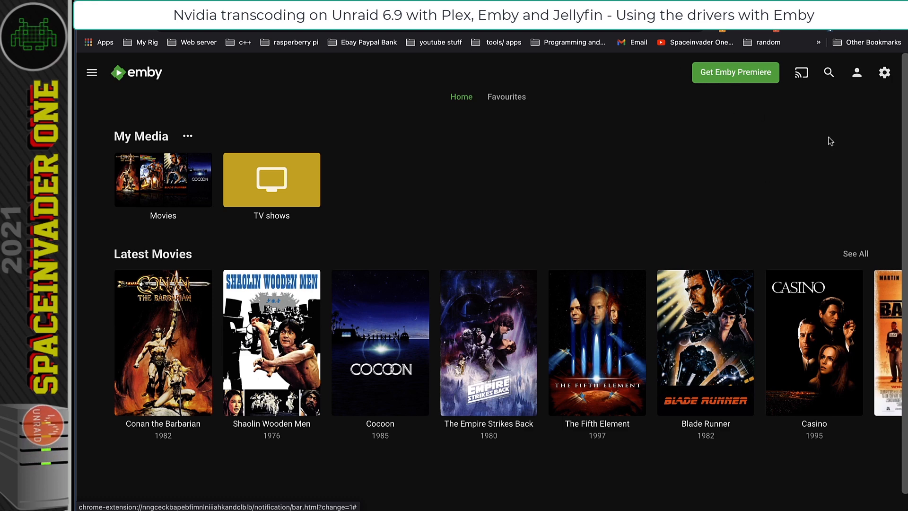
pyautogui.click(885, 72)
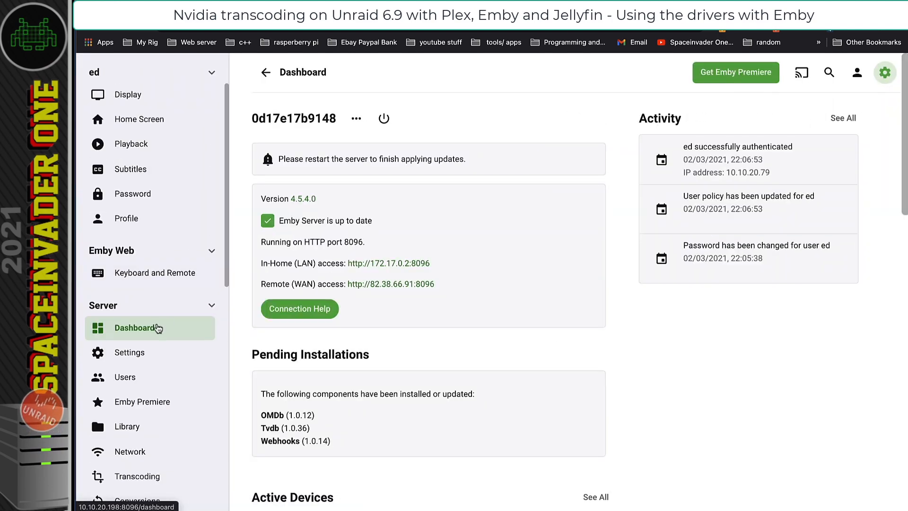
pyautogui.click(156, 402)
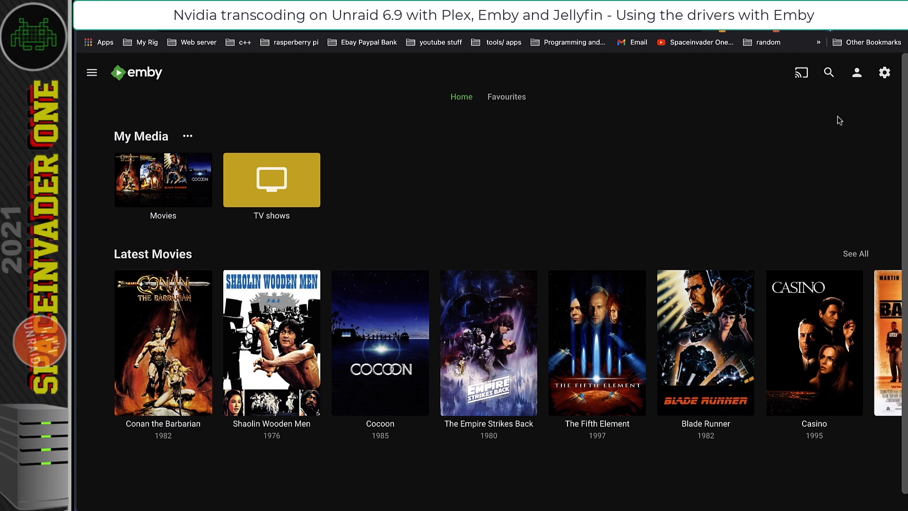
# Step: Open emby's Transcoding settings and set hardware acceleration when available to Yes
pyautogui.click(885, 74)
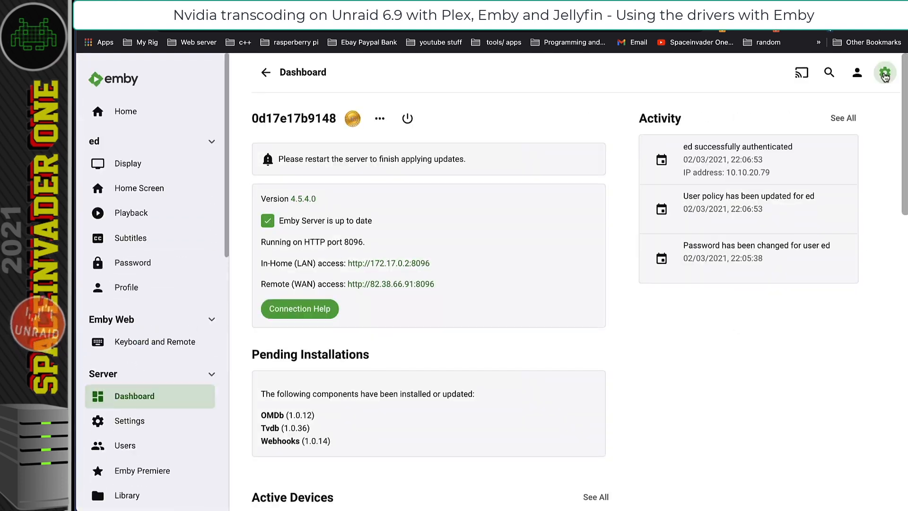
pyautogui.scroll(-3, 161, 284)
pyautogui.click(141, 384)
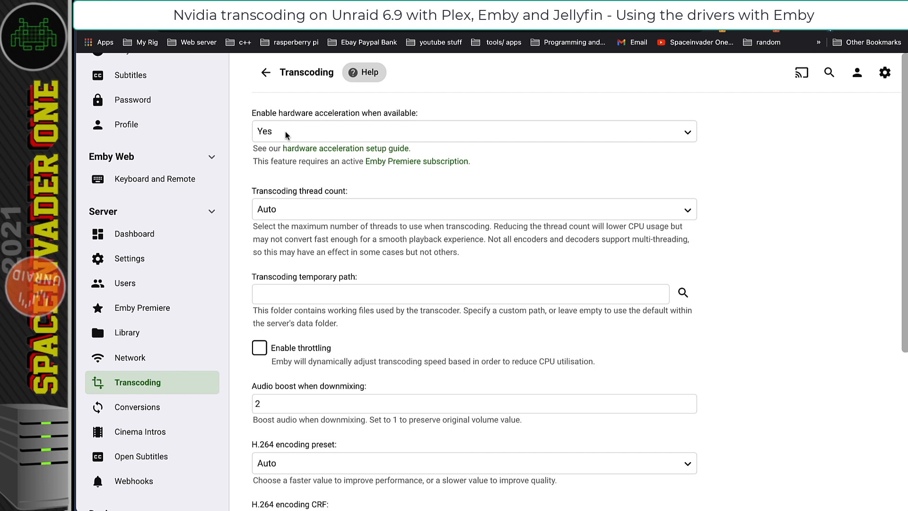
pyautogui.click(287, 135)
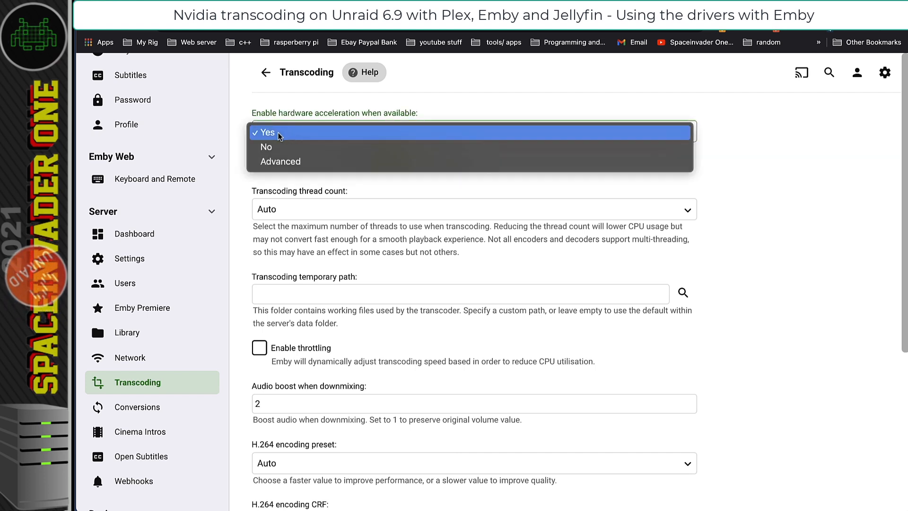
pyautogui.click(272, 135)
# Step: Return to emby's home screen, play The Empire Strikes Back and set its playback quality to 720p - 4 Mbps
pyautogui.scroll(3, 142, 236)
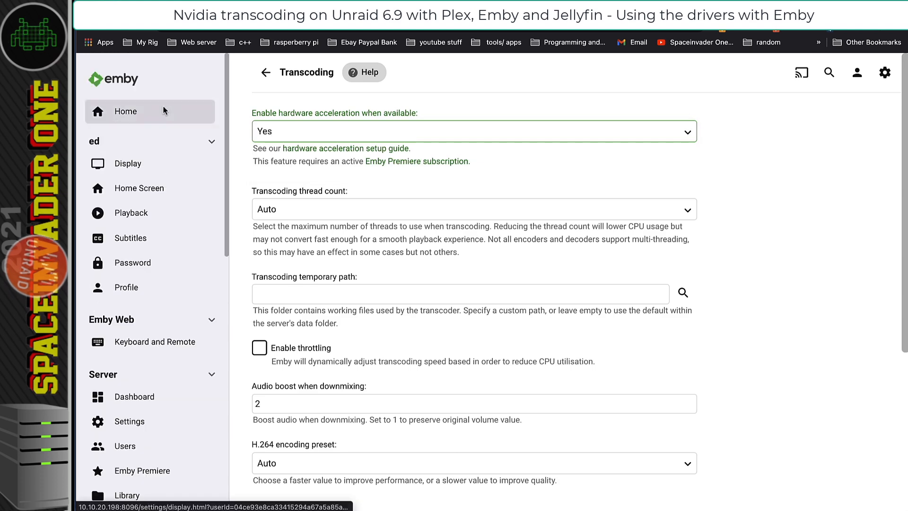
pyautogui.click(106, 113)
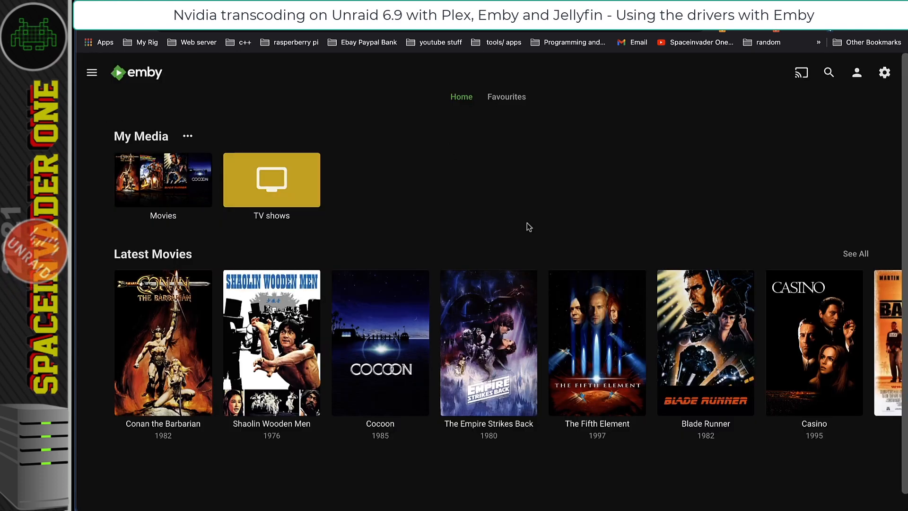
pyautogui.moveTo(500, 289)
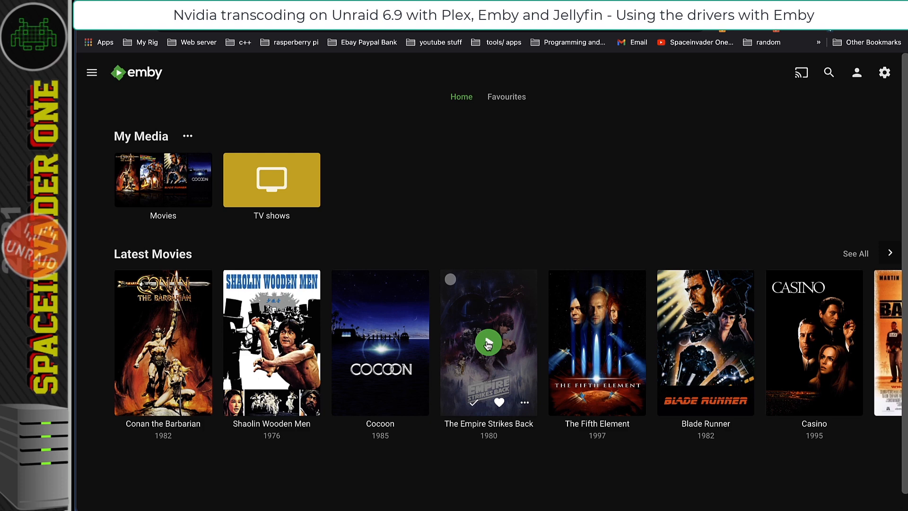
pyautogui.click(489, 344)
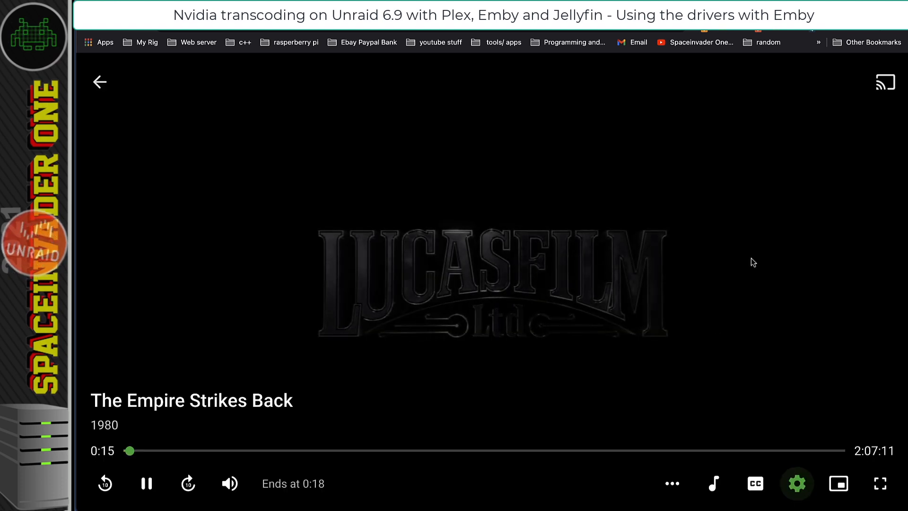
pyautogui.click(798, 485)
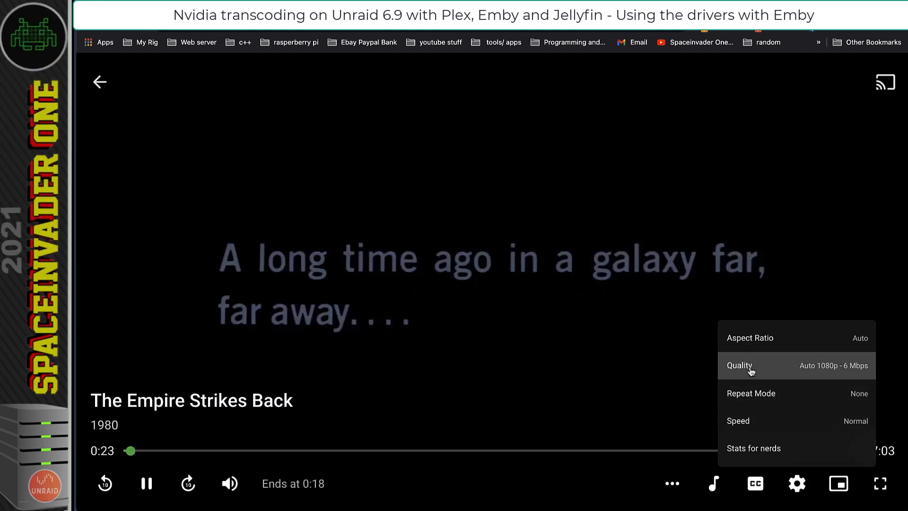
pyautogui.click(751, 370)
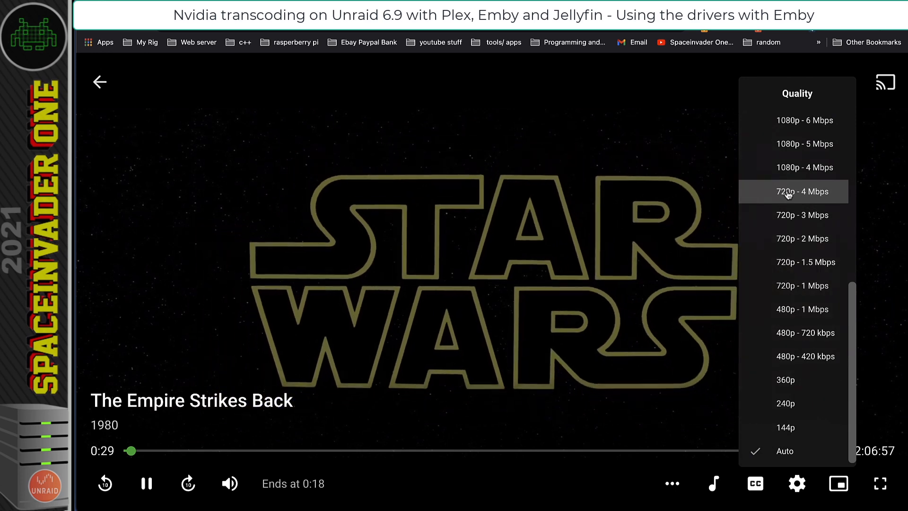
pyautogui.click(787, 193)
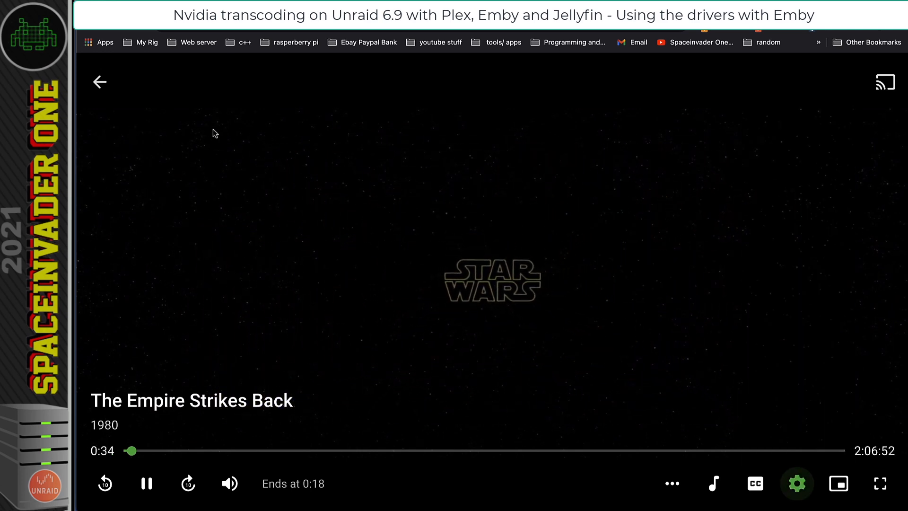
# Step: Open another emby WebUI from Unraid's Docker containers and show the server dashboard to check the playing stream's transcoding
pyautogui.click(182, 7)
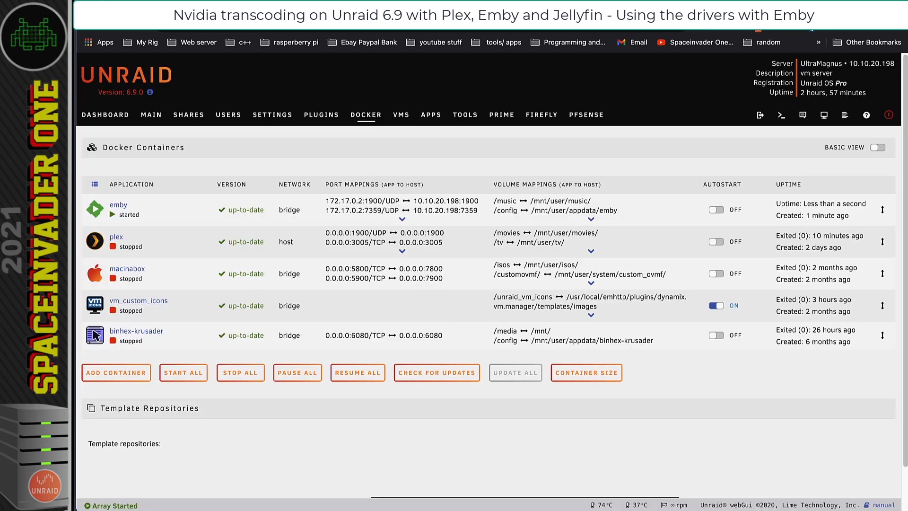
pyautogui.click(97, 214)
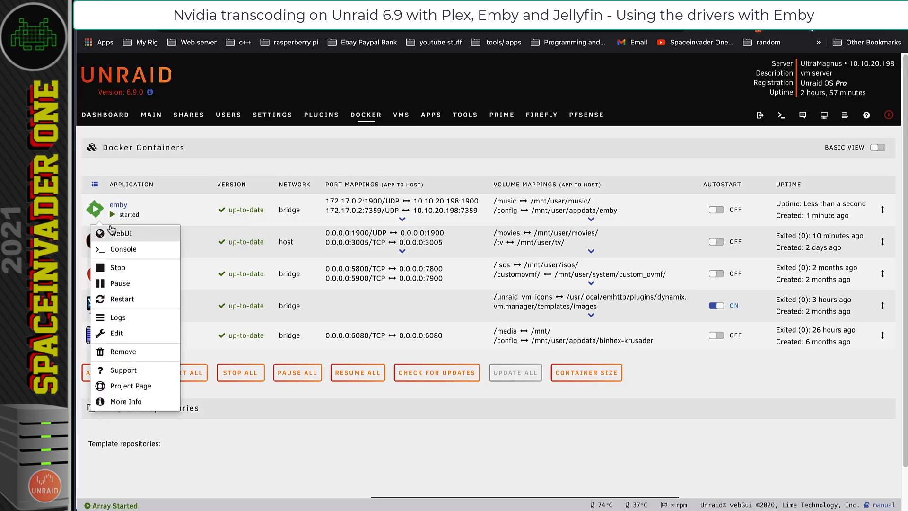
pyautogui.click(115, 233)
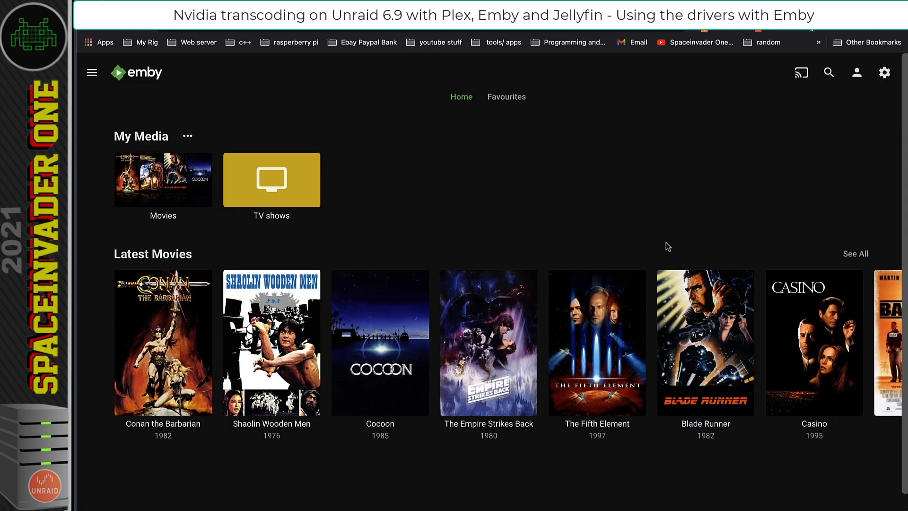
pyautogui.click(885, 73)
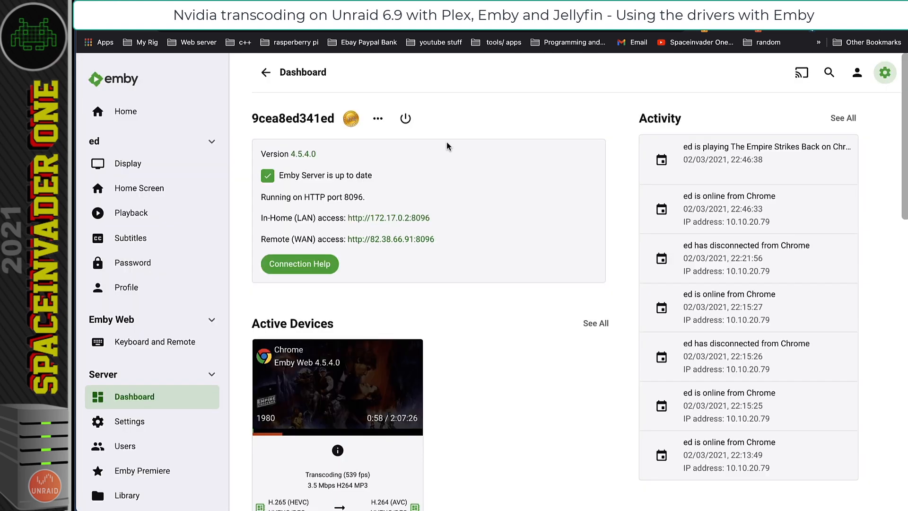
# Step: Examine the playing stream's transcoding details under Active Devices, including the source and output codecs with their NVENC/DEC labels
pyautogui.scroll(-3, 387, 232)
pyautogui.scroll(-2, 388, 234)
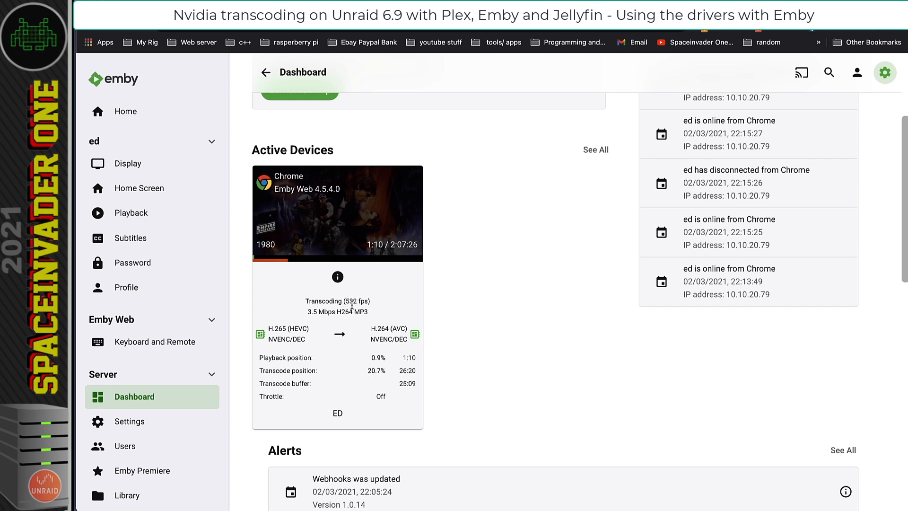
pyautogui.moveTo(270, 326); pyautogui.dragTo(403, 342)
pyautogui.click(282, 333)
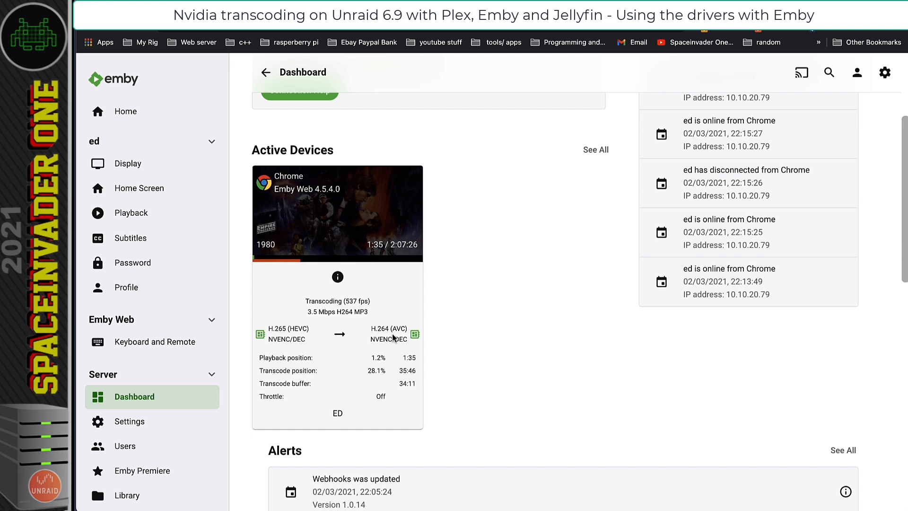
pyautogui.moveTo(381, 346); pyautogui.dragTo(379, 340)
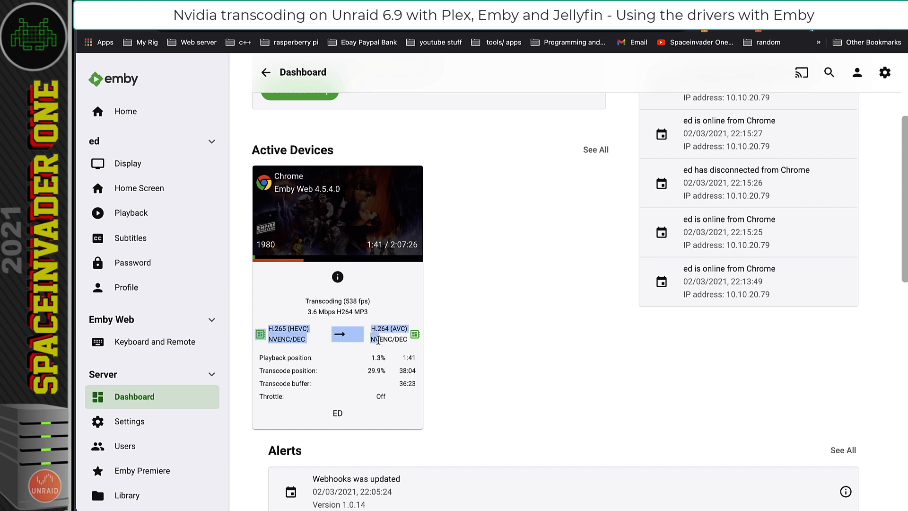
pyautogui.click(373, 344)
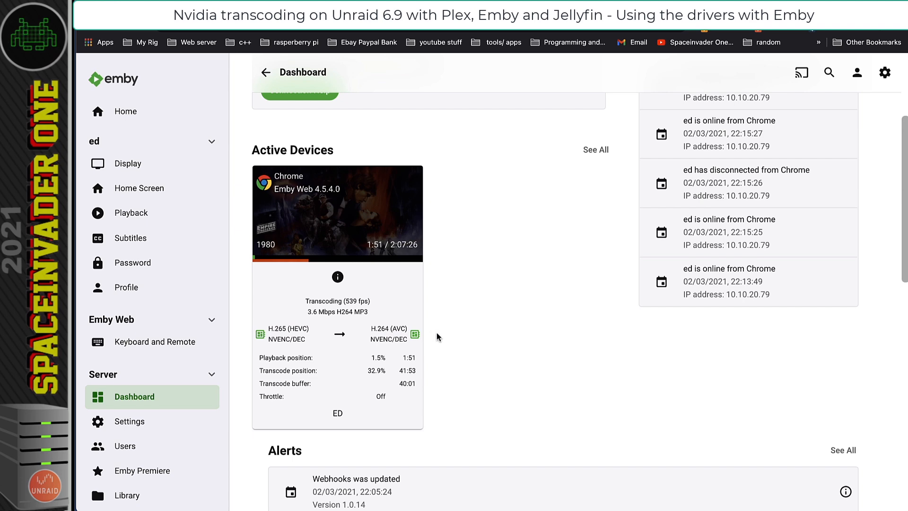
# Step: Switch to Unraid's dashboard and examine the GPU statistics while the emby stream is transcoding
pyautogui.scroll(4, 436, 333)
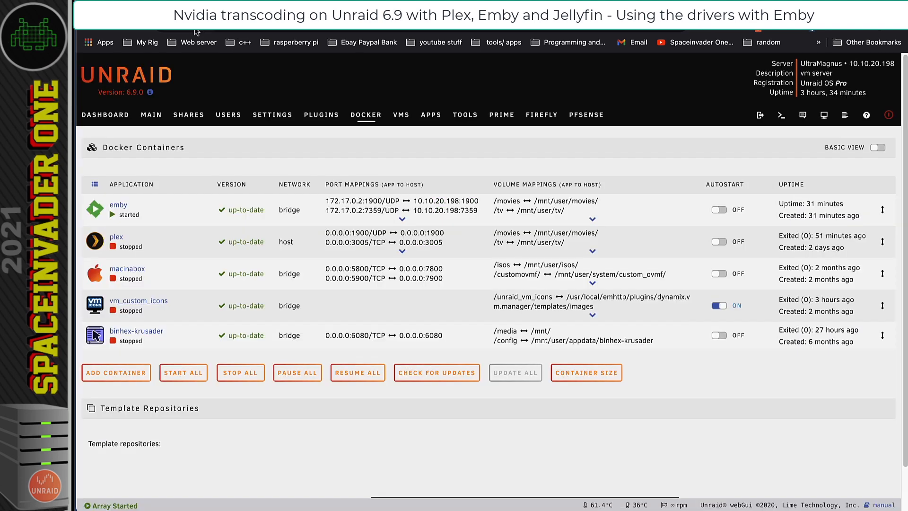
pyautogui.click(112, 116)
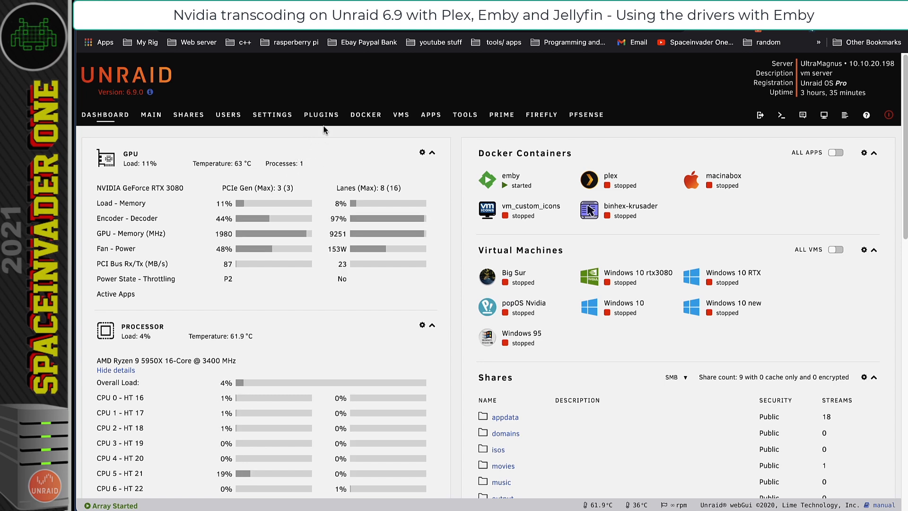
pyautogui.scroll(-1, 165, 302)
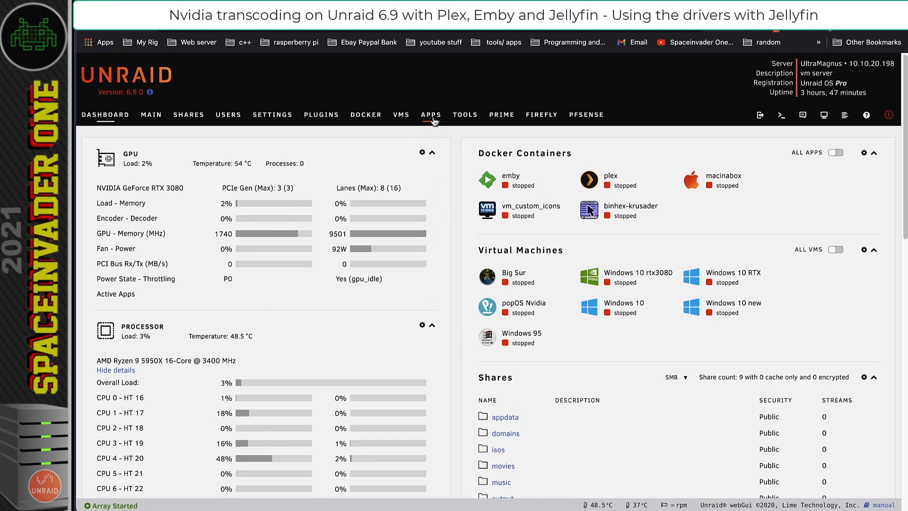
# Step: Search Community Applications for jellyfin and start installing the jellyfin container from linuxserver's repository
pyautogui.click(431, 115)
pyautogui.write('j')
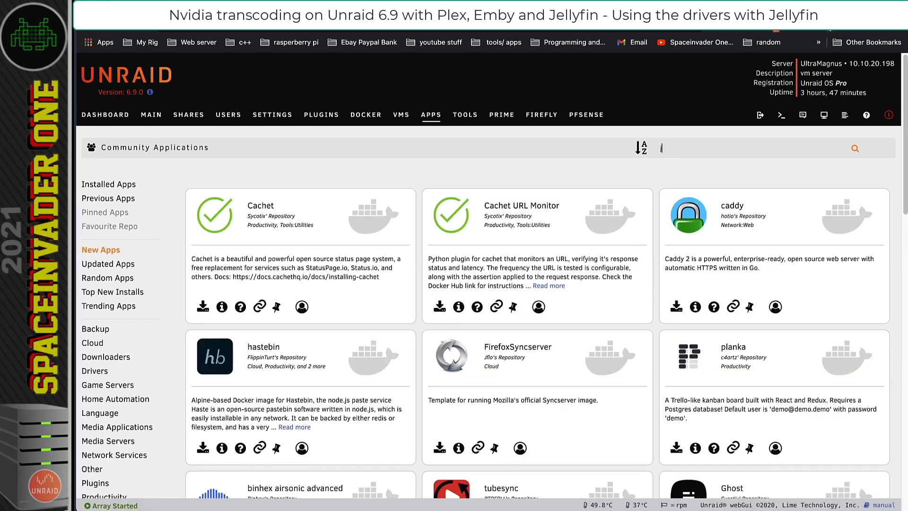
pyautogui.write('ellyfin')
pyautogui.press('Return')
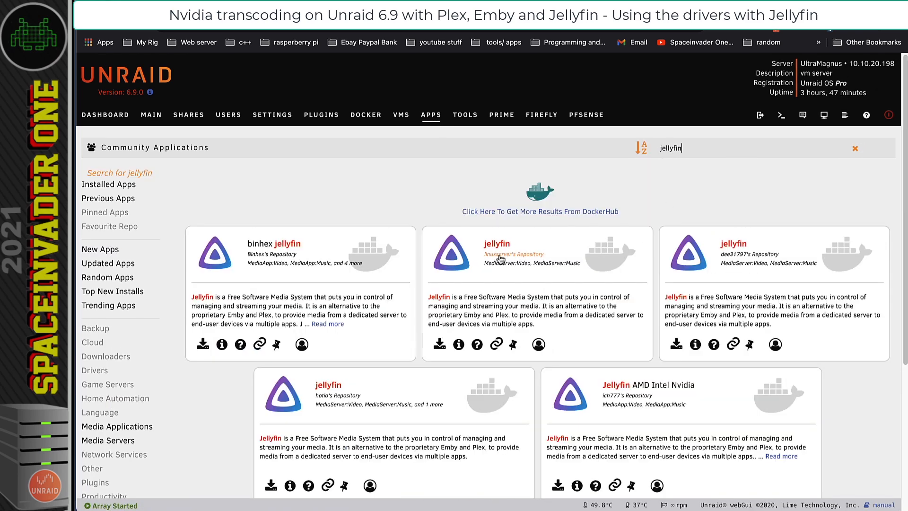
pyautogui.click(440, 345)
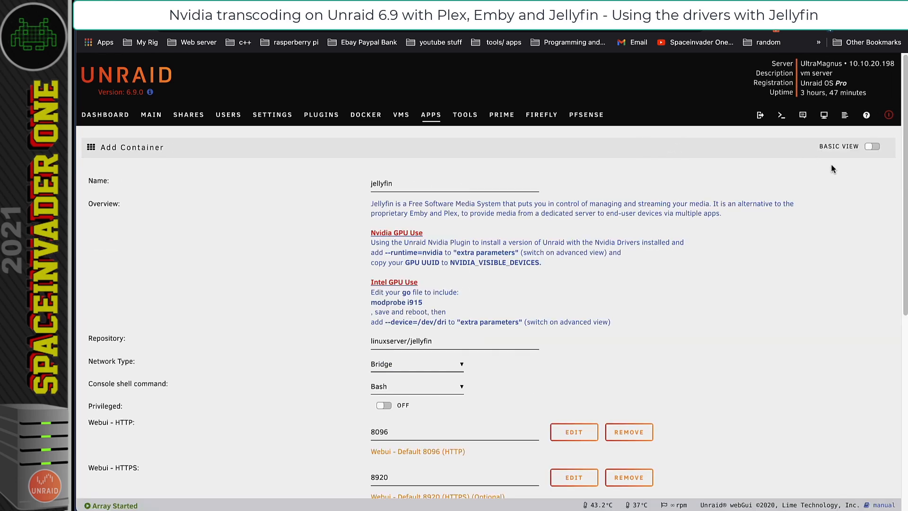
# Step: Show the container template's advanced view and paste --runtime=nvidia into Extra Parameters
pyautogui.click(872, 147)
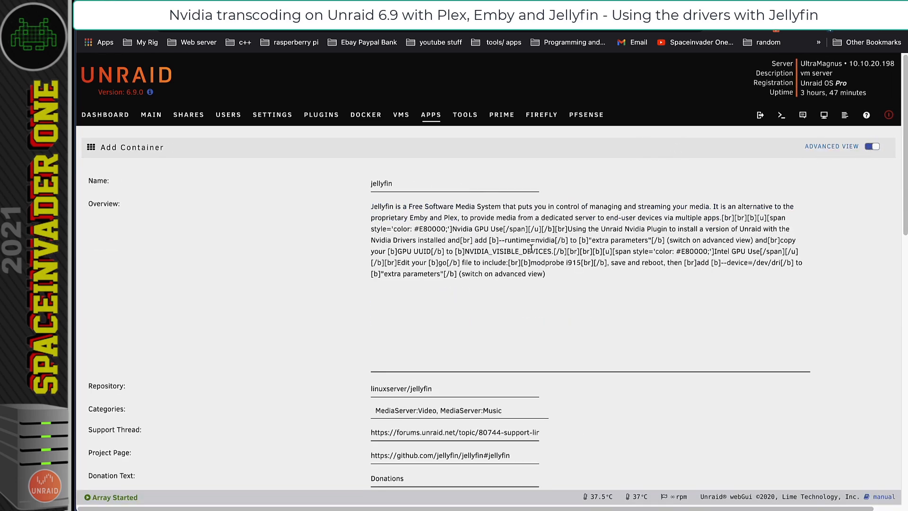
pyautogui.scroll(-4, 392, 269)
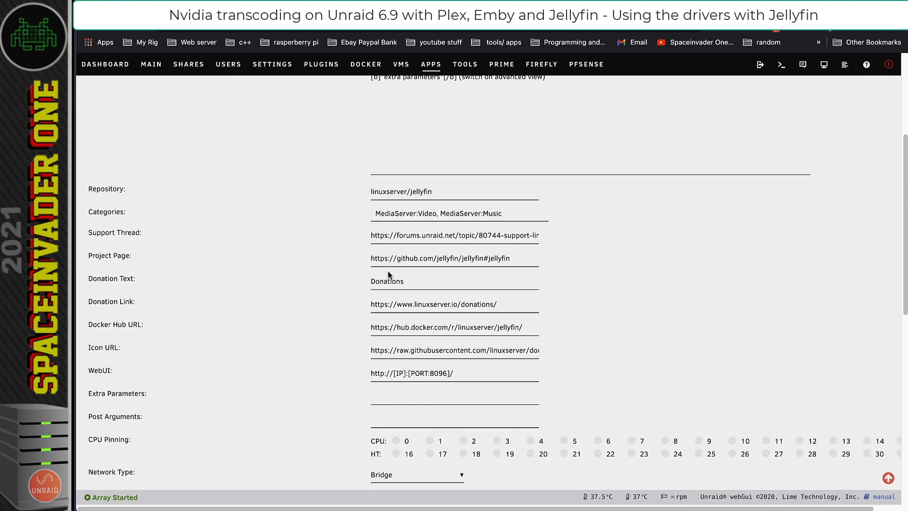
pyautogui.rightClick(375, 398)
pyautogui.click(375, 398)
pyautogui.rightClick(376, 398)
pyautogui.click(394, 439)
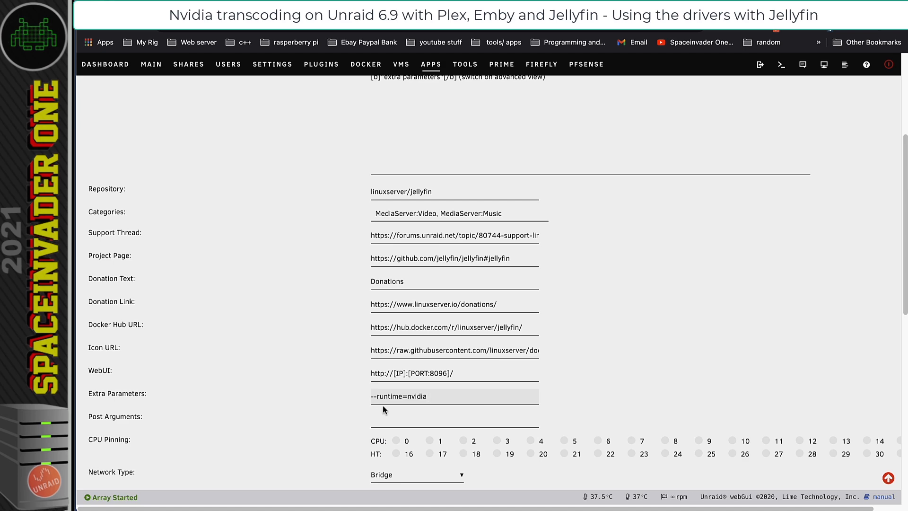
# Step: Set the container's Movies path to /mnt/user/movies/, TV to /mnt/user/tv/ and Music to /mnt/user/music/
pyautogui.scroll(-4, 302, 384)
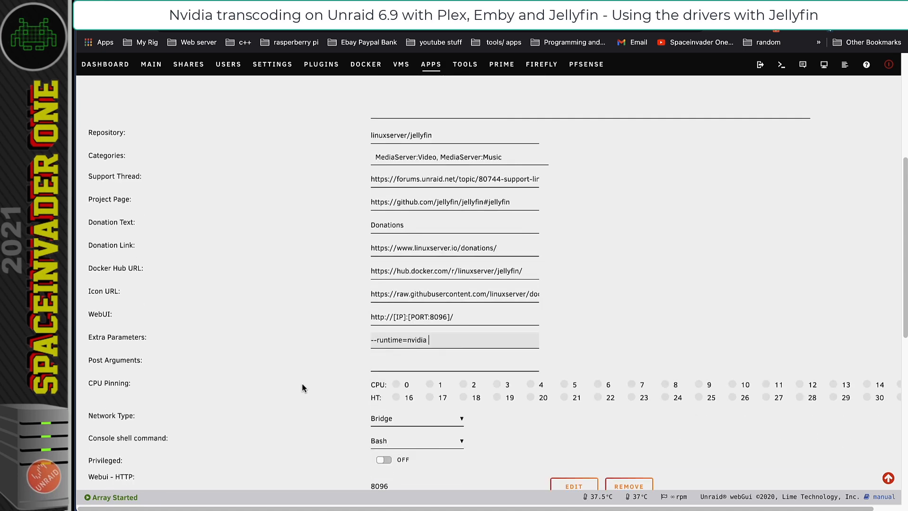
pyautogui.scroll(-5, 302, 386)
pyautogui.click(380, 218)
pyautogui.click(391, 274)
pyautogui.click(377, 264)
pyautogui.click(388, 362)
pyautogui.click(376, 310)
pyautogui.click(392, 375)
pyautogui.click(147, 358)
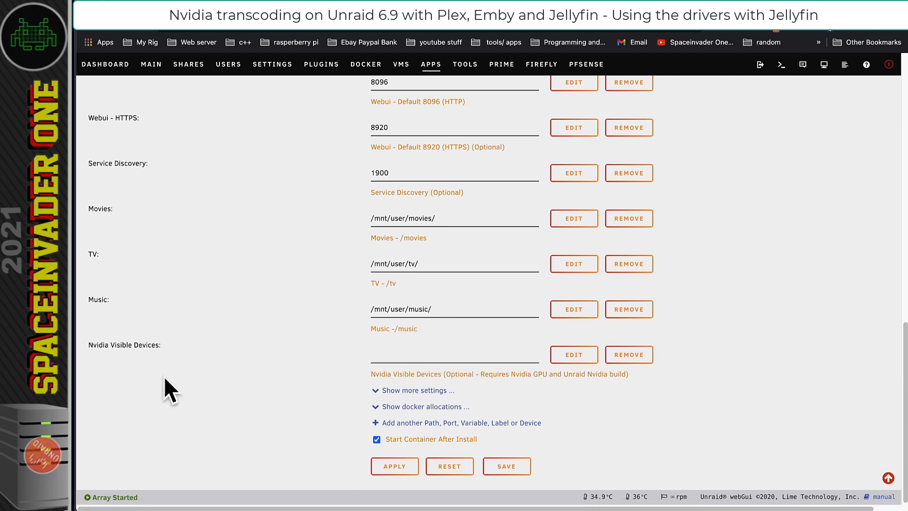
# Step: Open Unraid's Nvidia Driver settings separately from the template and copy the GeForce RTX 3080's GPU UUID
pyautogui.rightClick(271, 66)
pyautogui.click(288, 72)
pyautogui.scroll(-3, 393, 262)
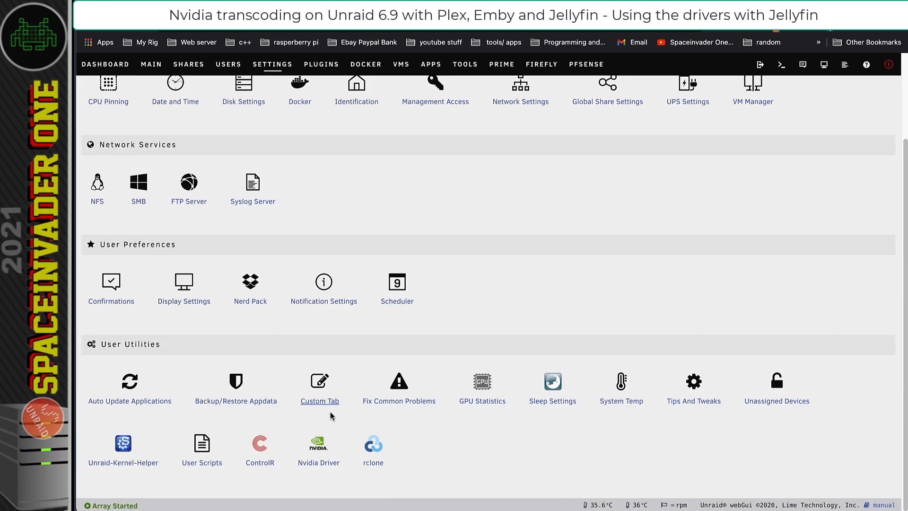
pyautogui.click(318, 445)
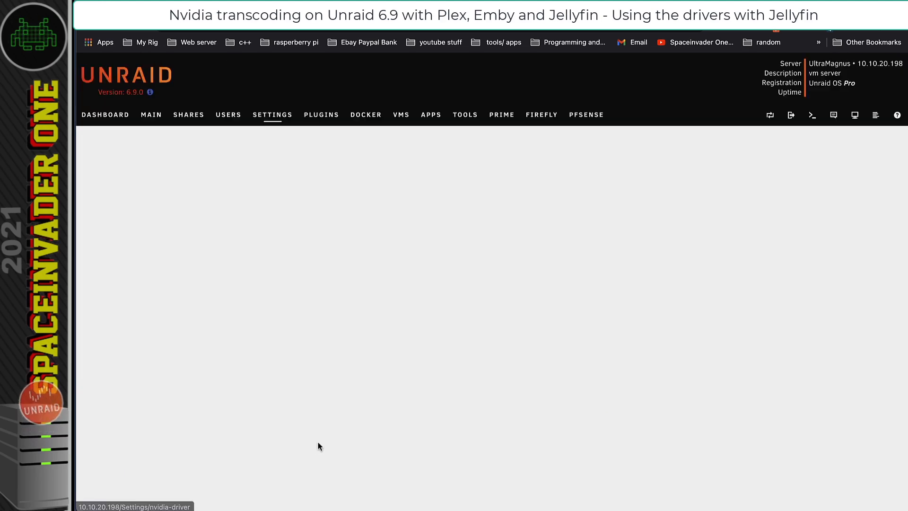
pyautogui.moveTo(385, 401); pyautogui.dragTo(228, 400)
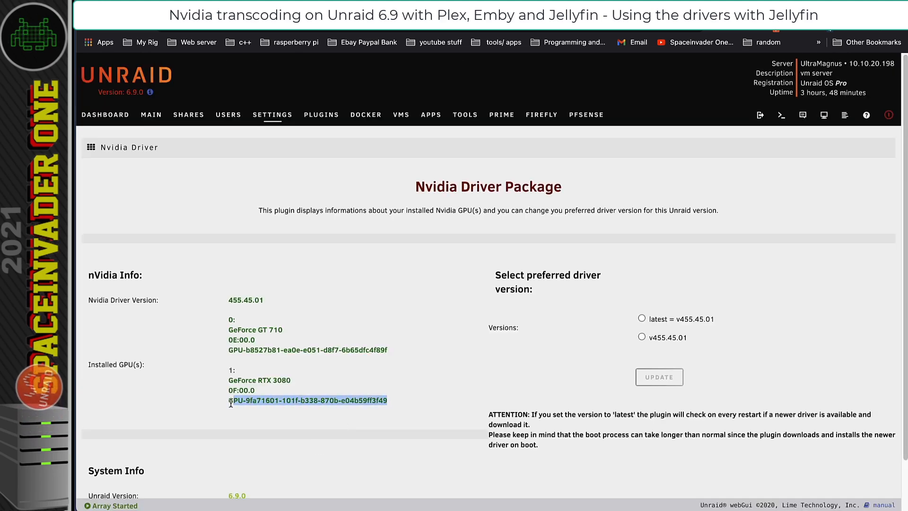
pyautogui.rightClick(233, 402)
pyautogui.click(251, 427)
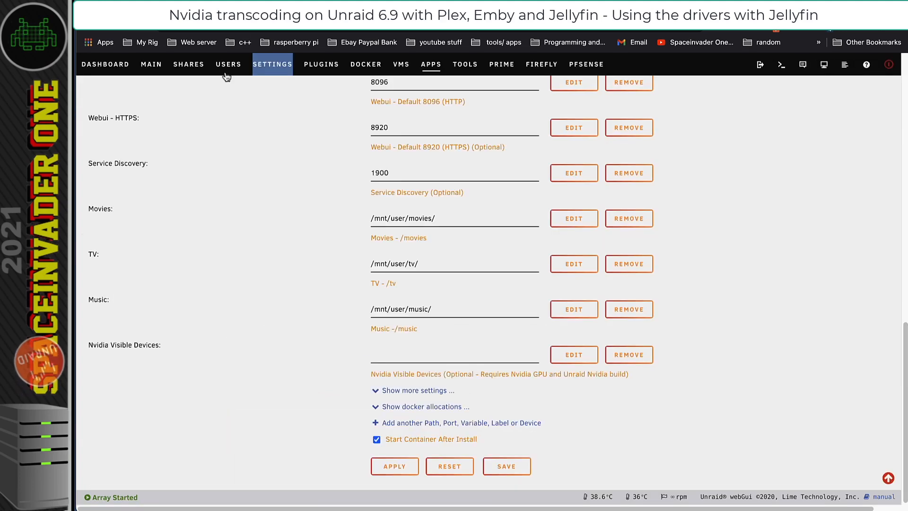
# Step: Paste the copied GPU UUID into Nvidia Visible Devices, then apply the template to install the jellyfin container
pyautogui.rightClick(377, 356)
pyautogui.click(399, 433)
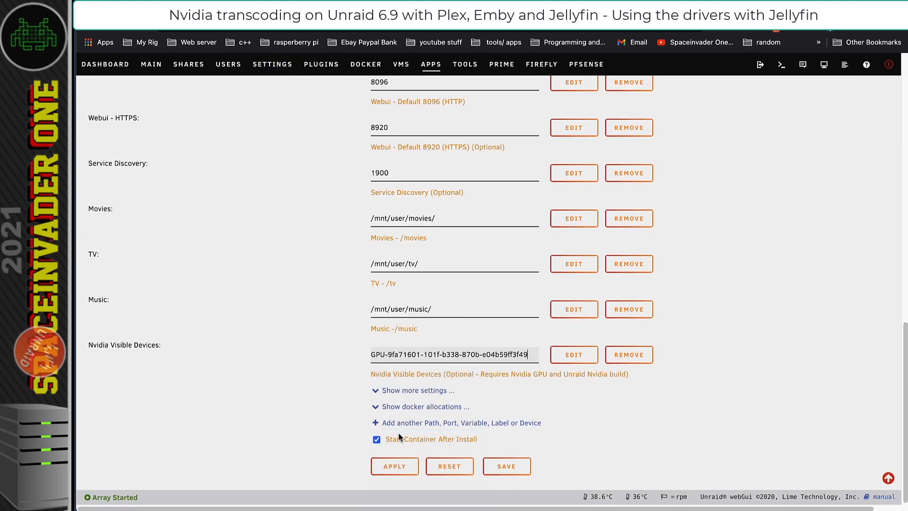
pyautogui.click(396, 467)
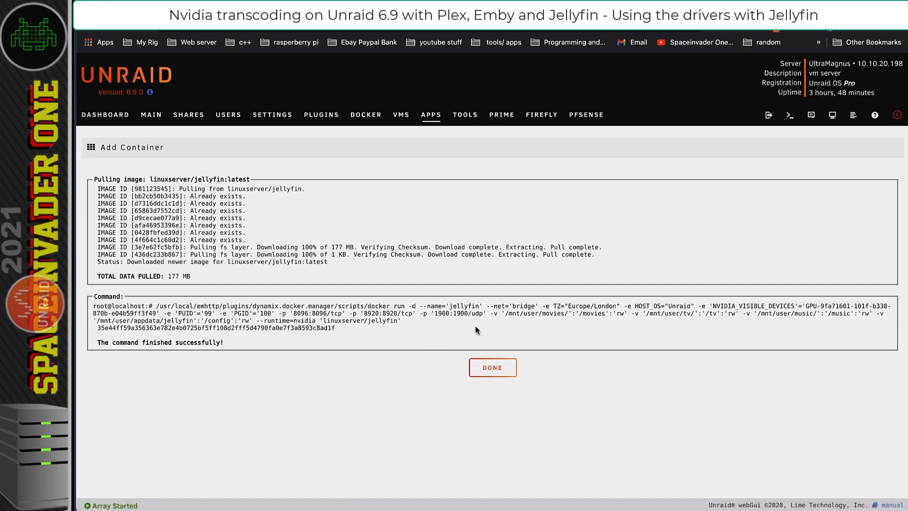
pyautogui.click(492, 369)
# Step: Open jellyfin's WebUI from Unraid's Docker containers and continue past the setup wizard's first page
pyautogui.click(366, 115)
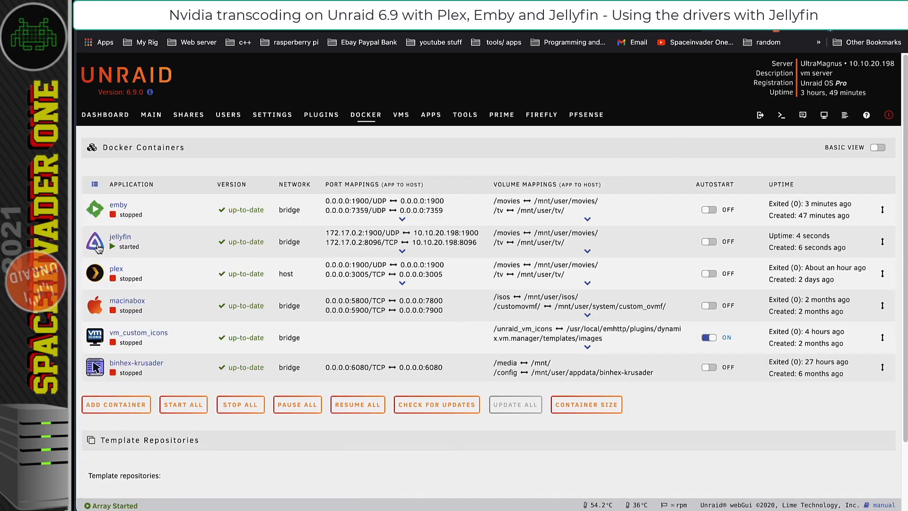
pyautogui.click(96, 242)
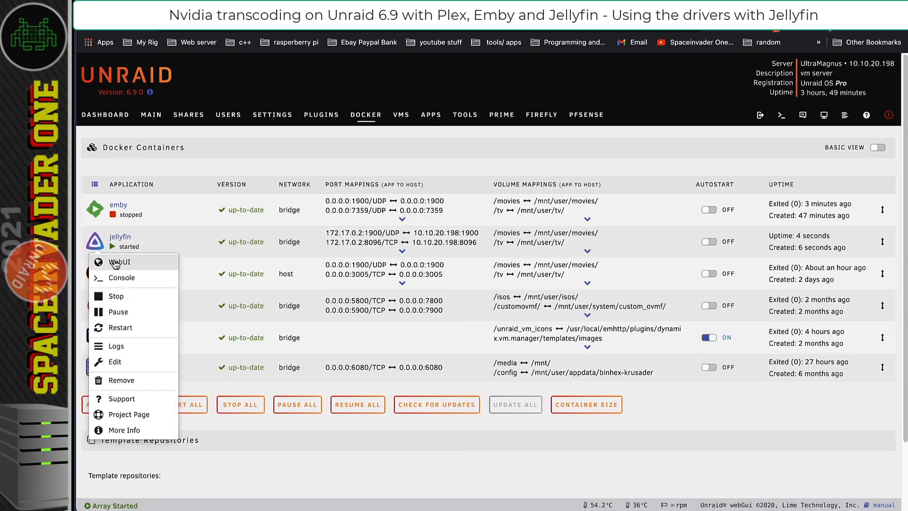
pyautogui.click(117, 260)
pyautogui.click(723, 279)
# Step: Create the Jellyfin user account by entering its username, password and password confirmation, and continue the setup
pyautogui.moveTo(254, 227); pyautogui.dragTo(220, 232)
pyautogui.write('ed')
pyautogui.click(266, 287)
pyautogui.write('••••')
pyautogui.press('Tab')
pyautogui.write('••••')
pyautogui.click(723, 413)
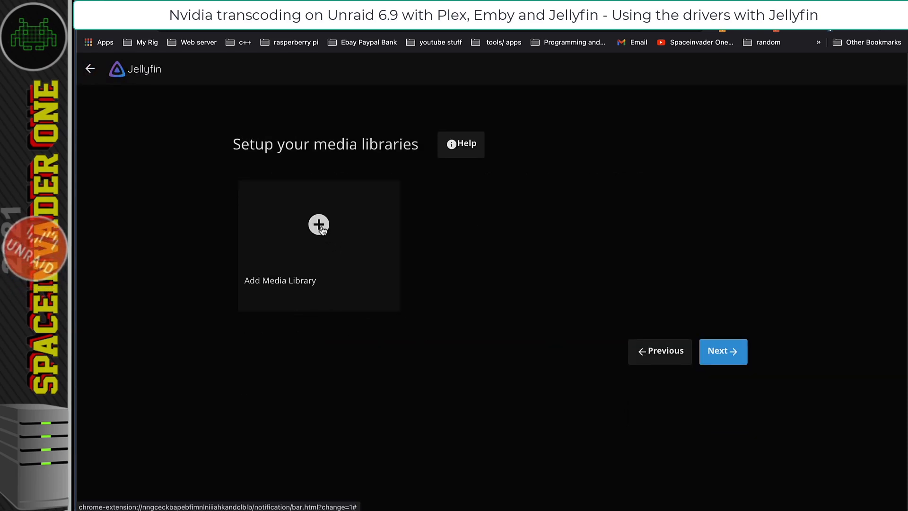
# Step: Add a Movies media library that uses the /movies folder
pyautogui.click(331, 244)
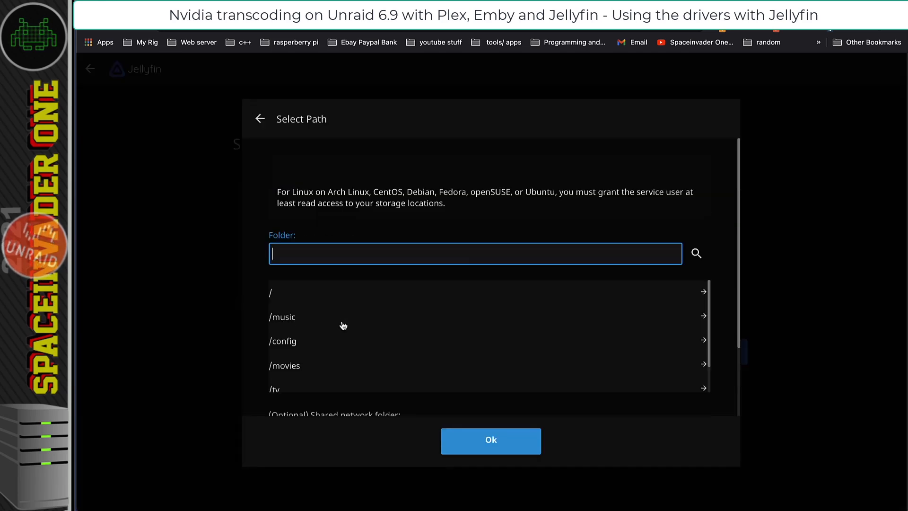
pyautogui.write('/movies')
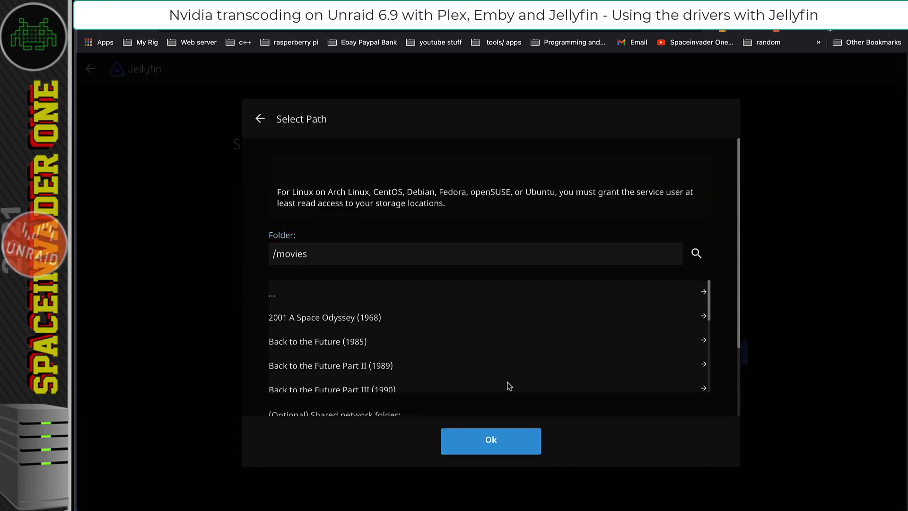
pyautogui.click(491, 440)
pyautogui.click(491, 440)
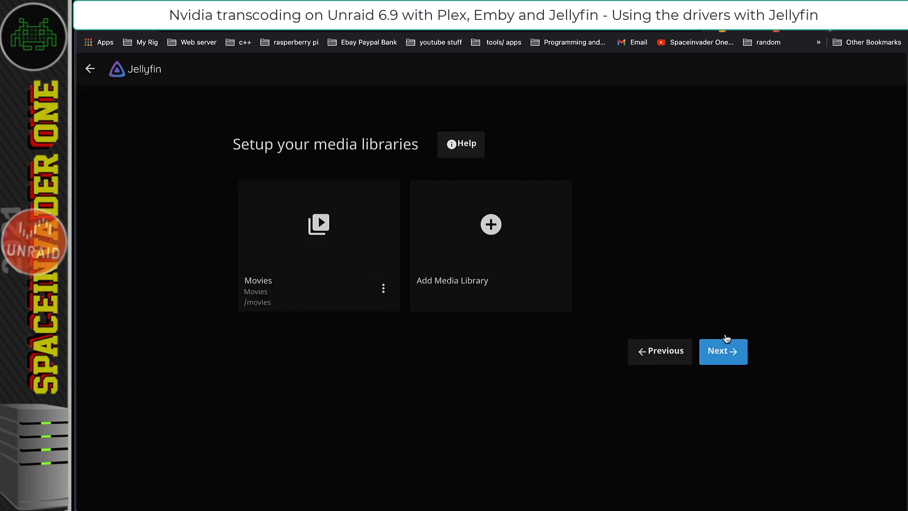
# Step: Complete the remaining setup wizard pages and sign in to Jellyfin with the new account
pyautogui.click(726, 349)
pyautogui.click(727, 301)
pyautogui.click(728, 297)
pyautogui.click(720, 233)
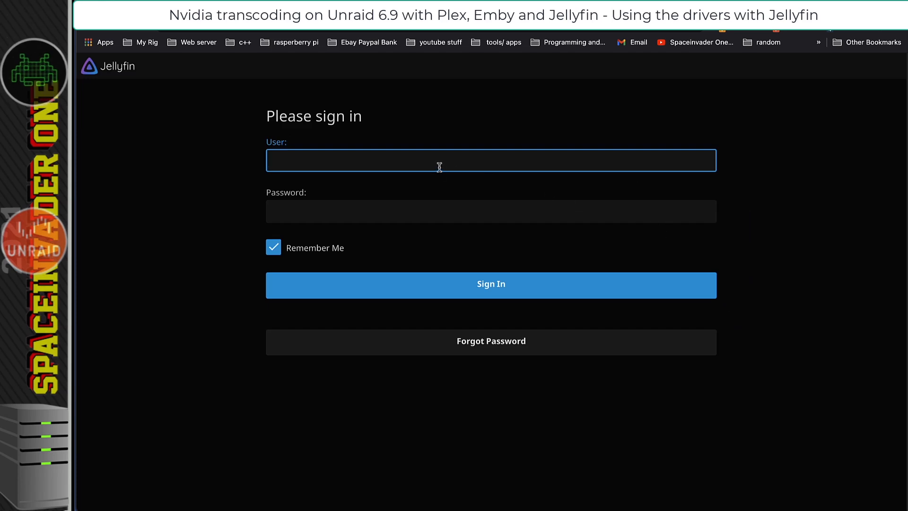
pyautogui.click(491, 284)
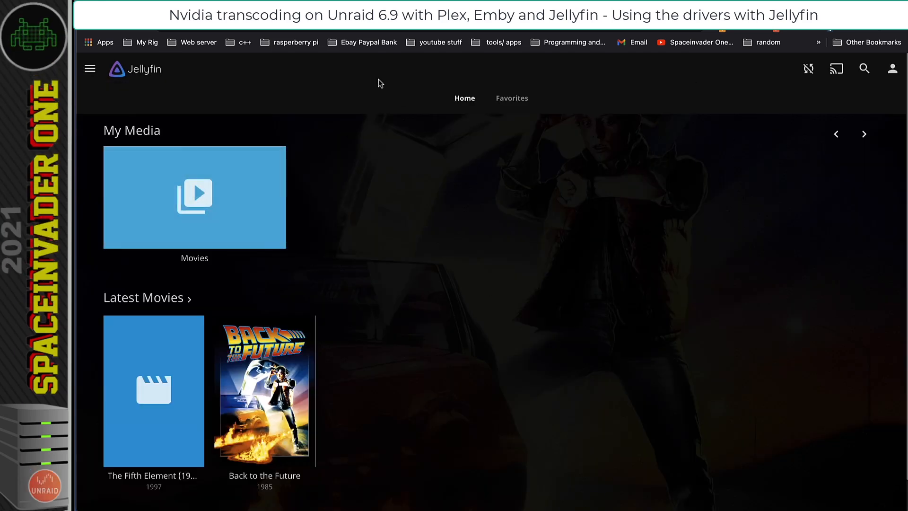
# Step: Open the Playback transcoding settings in Jellyfin's admin dashboard
pyautogui.click(90, 71)
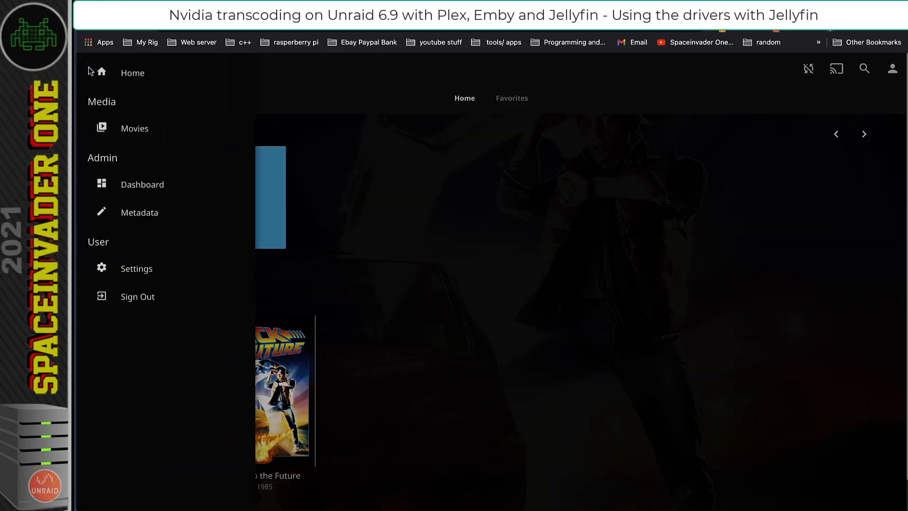
pyautogui.click(130, 267)
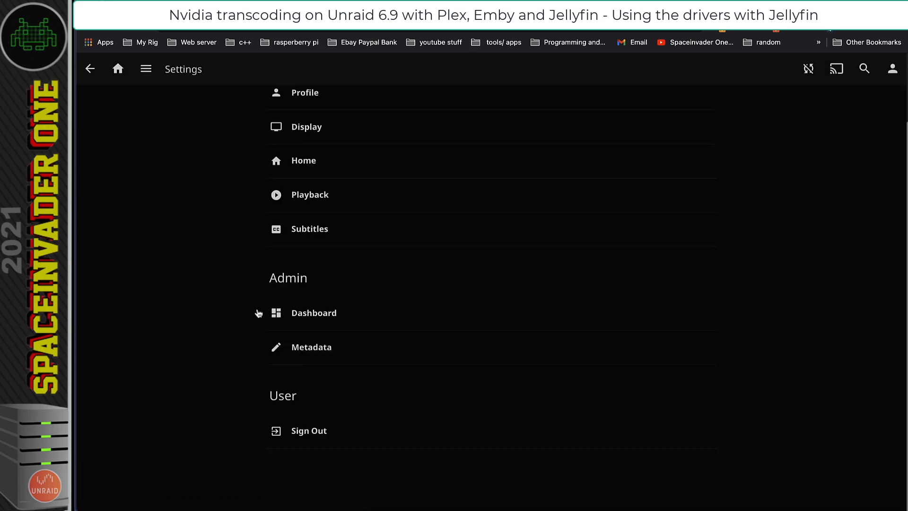
pyautogui.click(294, 315)
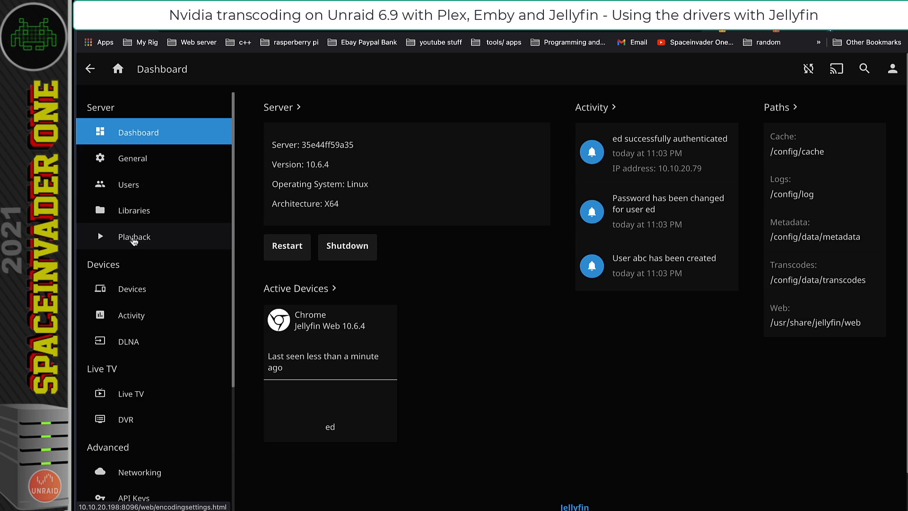
pyautogui.click(134, 237)
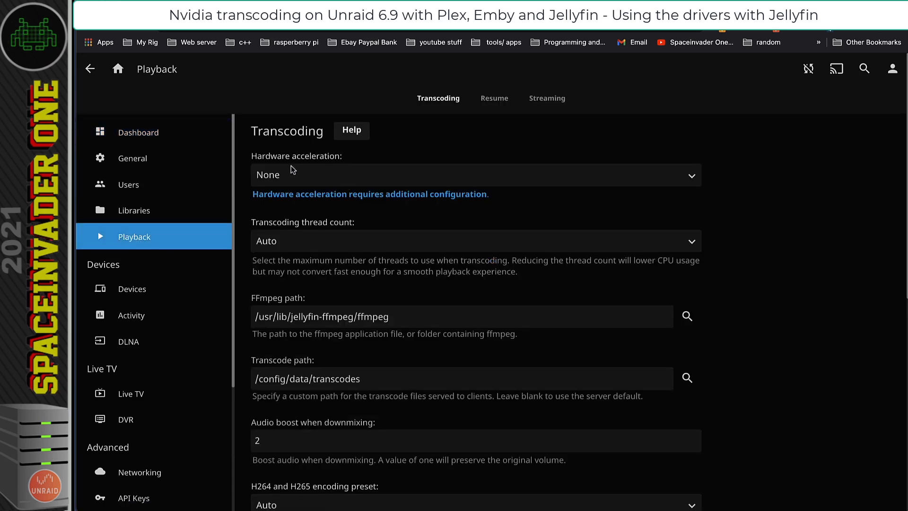
# Step: Set Jellyfin's hardware acceleration to Nvidia NVENC, save the transcoding settings and acknowledge the hardware acceleration notice
pyautogui.click(305, 178)
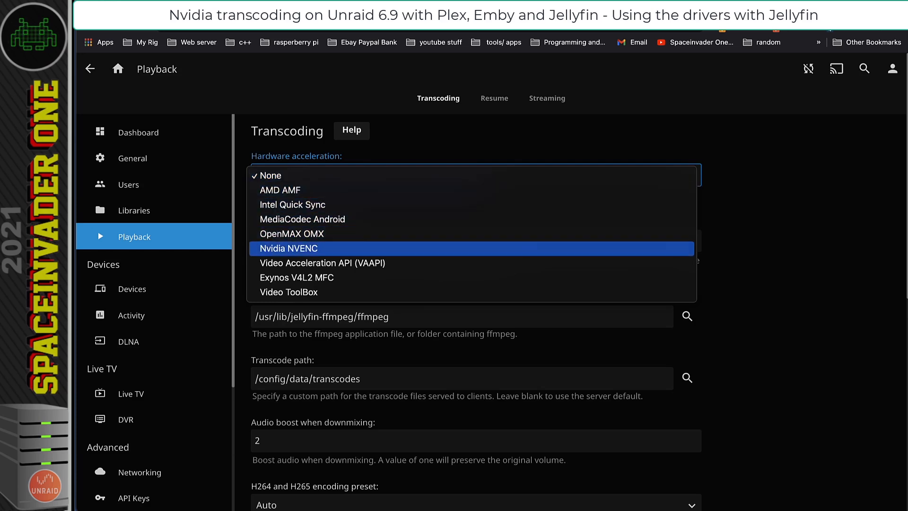
pyautogui.click(289, 248)
pyautogui.click(259, 313)
pyautogui.scroll(-15, 263, 279)
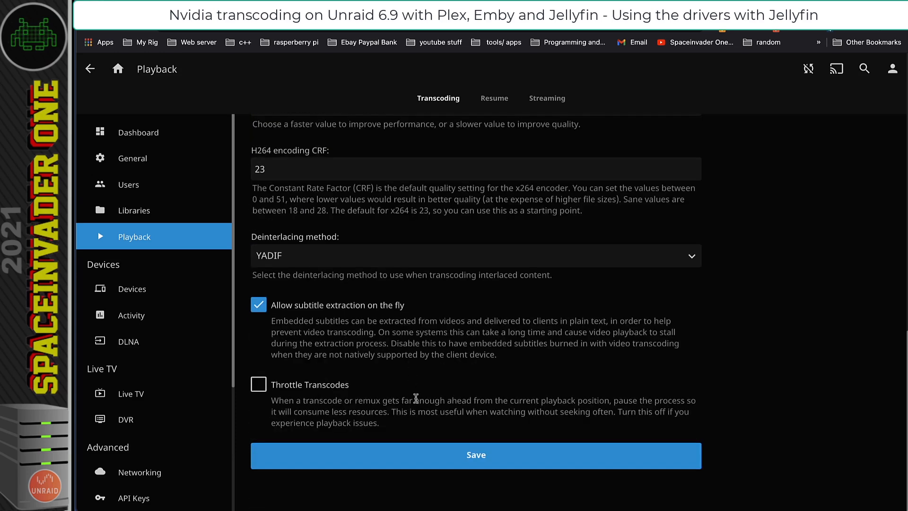
pyautogui.click(479, 459)
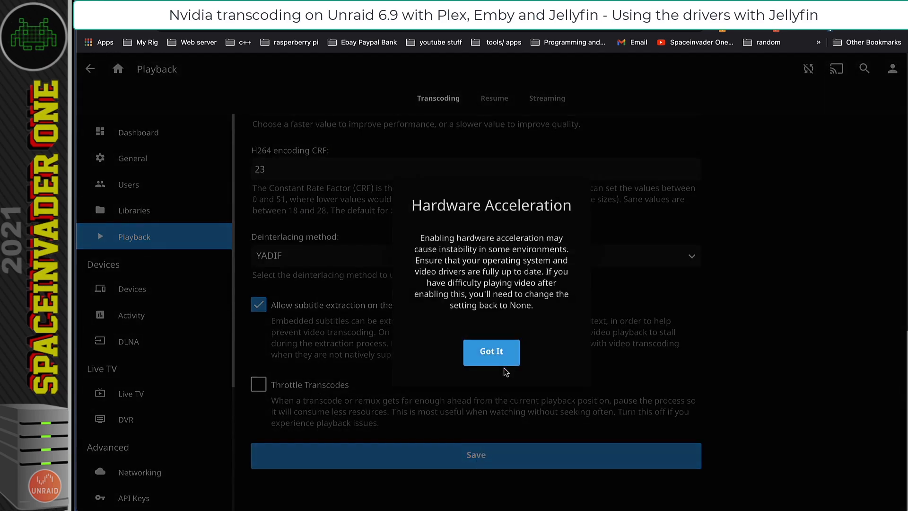
pyautogui.click(492, 355)
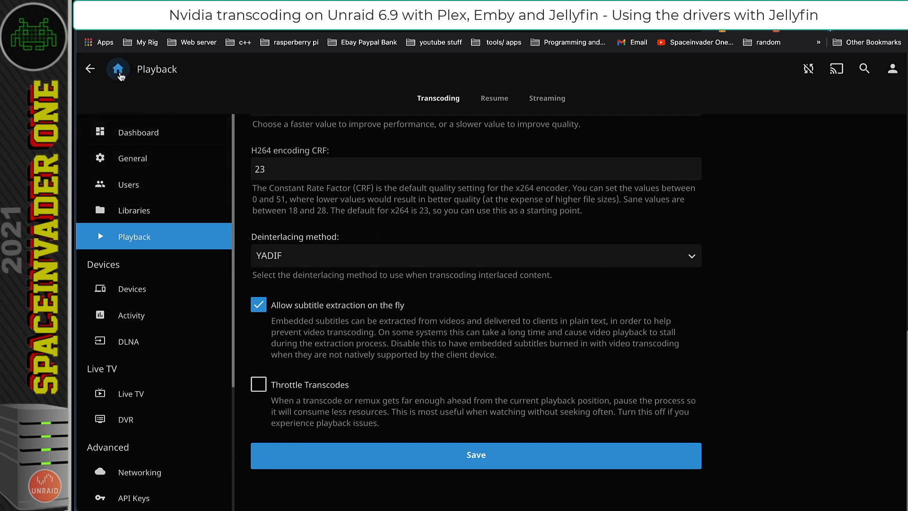
# Step: Play Conan the Barbarian from Jellyfin's home page and set the playback quality to 720p - 4 Mbps
pyautogui.click(118, 70)
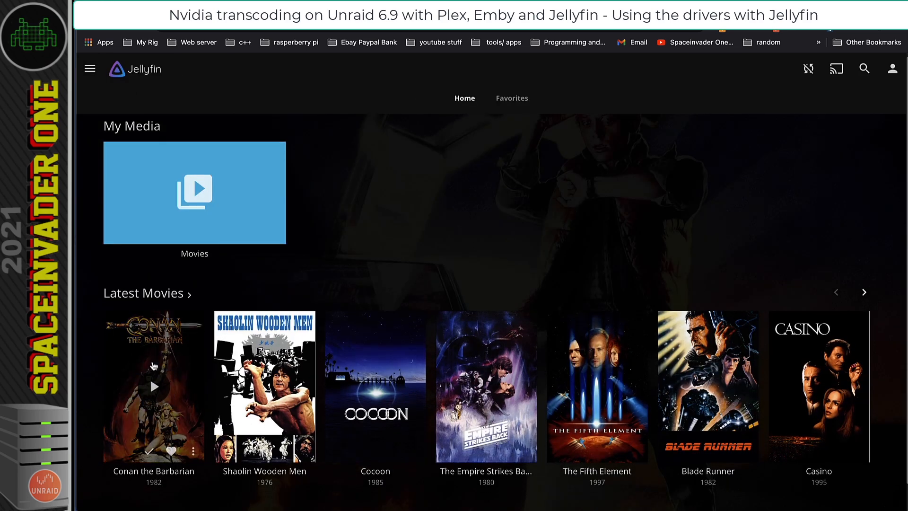
pyautogui.click(154, 384)
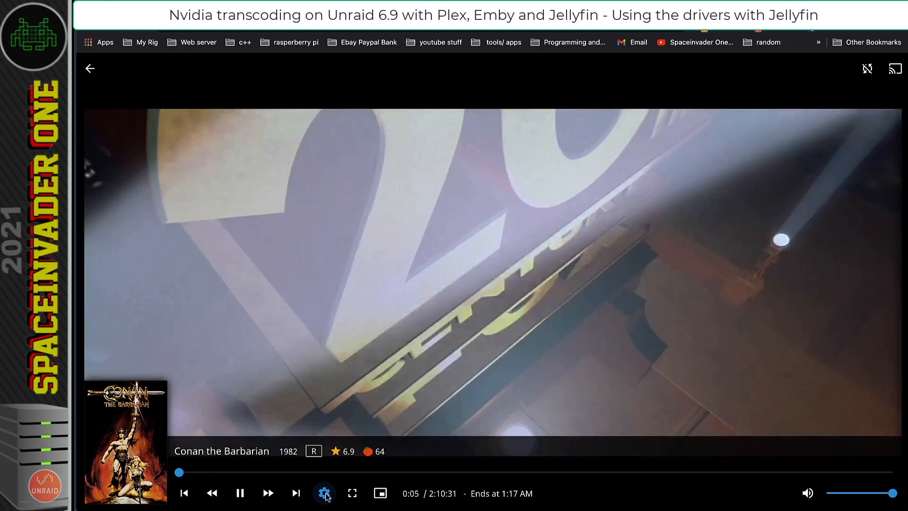
pyautogui.click(325, 494)
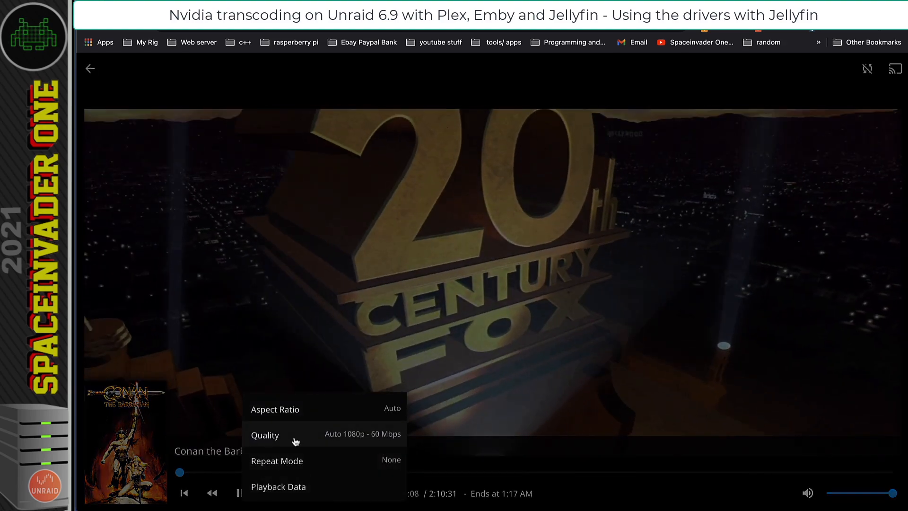
pyautogui.click(295, 440)
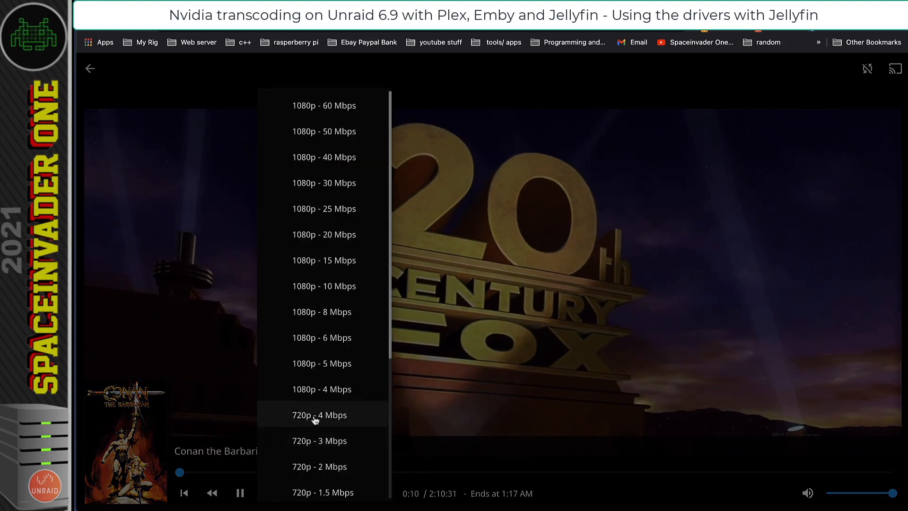
pyautogui.click(305, 416)
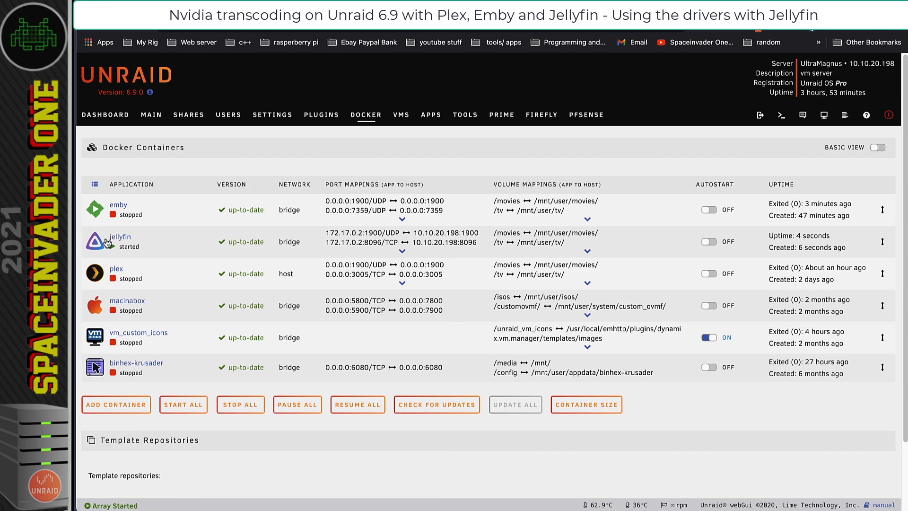
# Step: Launch the Jellyfin web interface from Unraid's Docker containers and open its admin dashboard
pyautogui.click(107, 242)
pyautogui.click(123, 265)
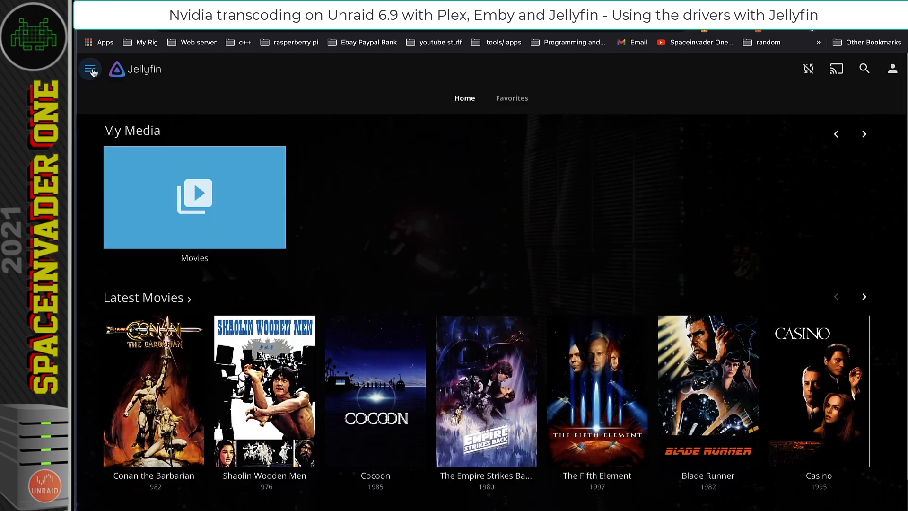
pyautogui.click(90, 70)
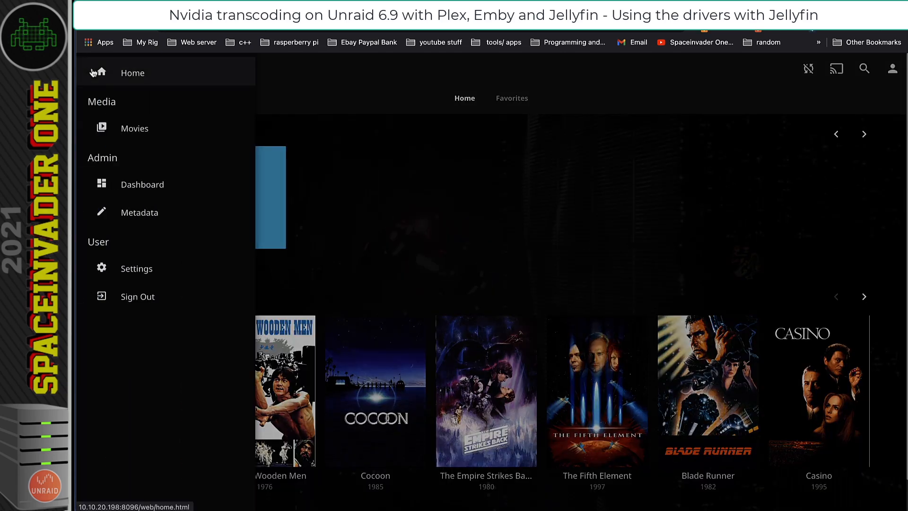
pyautogui.click(140, 191)
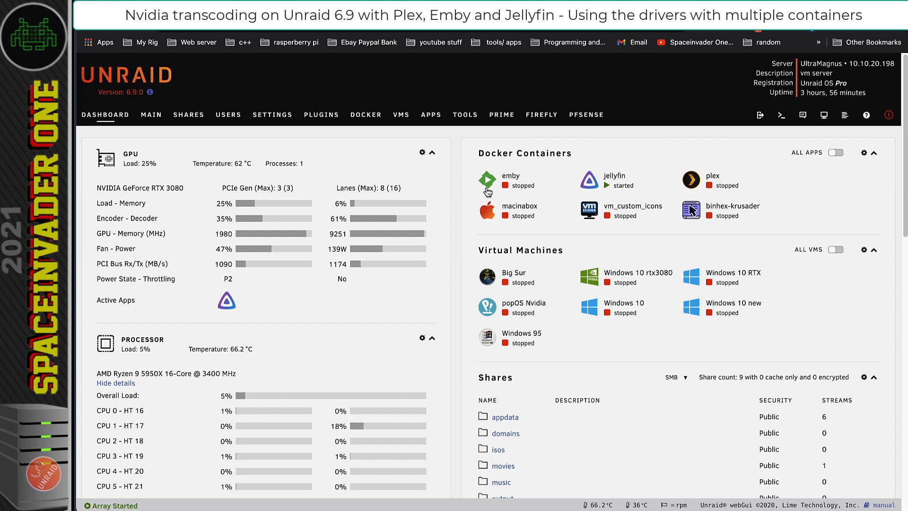
# Step: Start the Emby and Plex containers alongside Jellyfin, and switch away from the Emby playback page
pyautogui.click(487, 185)
pyautogui.click(508, 204)
pyautogui.click(692, 180)
pyautogui.click(707, 207)
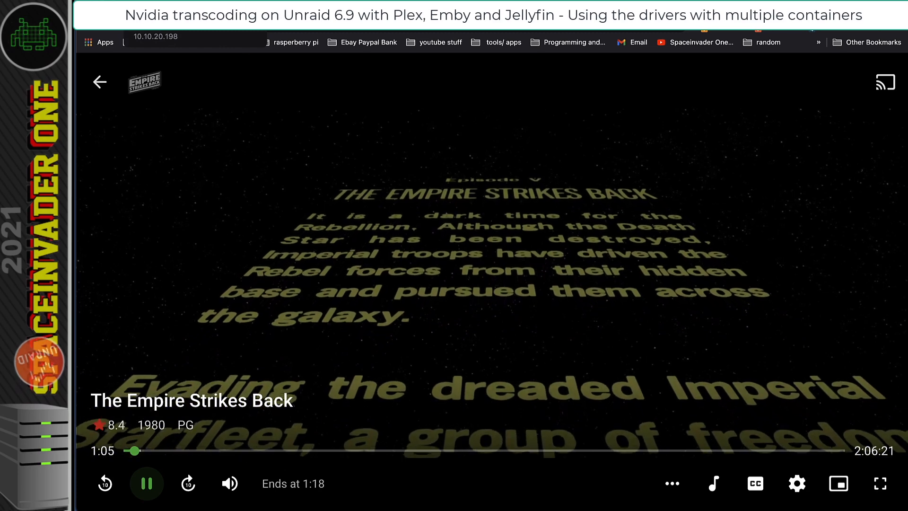
pyautogui.click(161, 9)
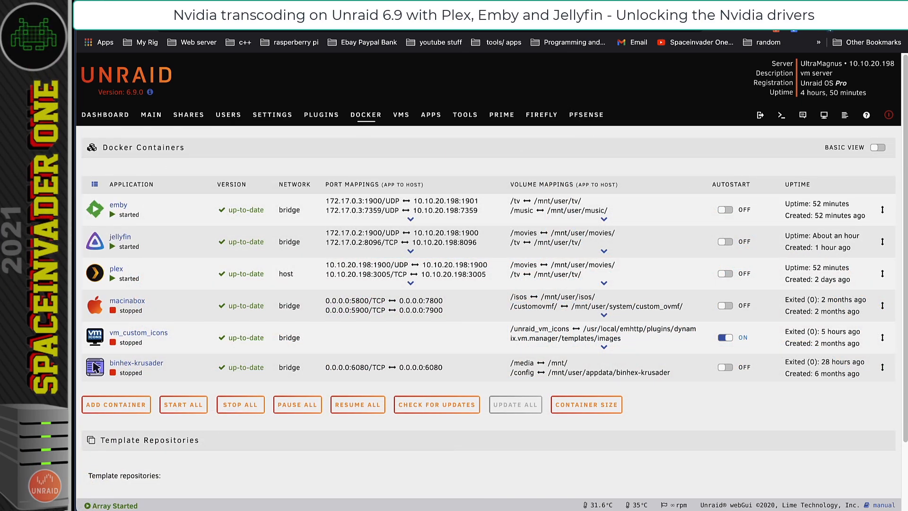
# Step: Stop the running Emby, Jellyfin and Plex containers
pyautogui.click(94, 211)
pyautogui.click(97, 249)
pyautogui.click(97, 249)
pyautogui.click(118, 332)
pyautogui.click(95, 272)
pyautogui.click(117, 330)
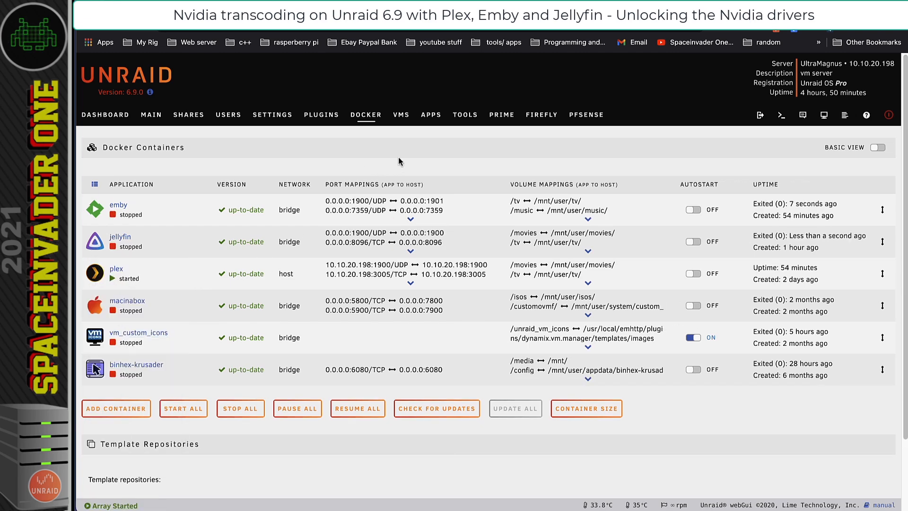
# Step: Search Community Applications for user scripts
pyautogui.click(432, 118)
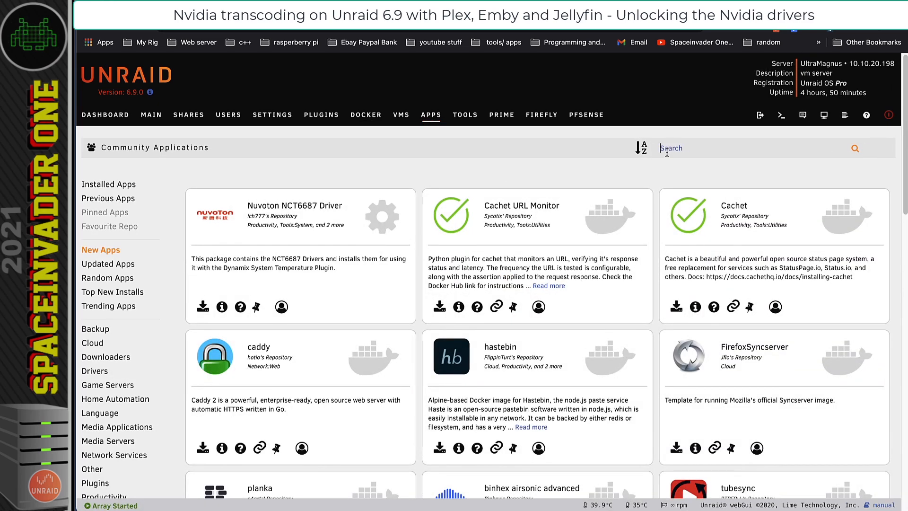
pyautogui.write('user')
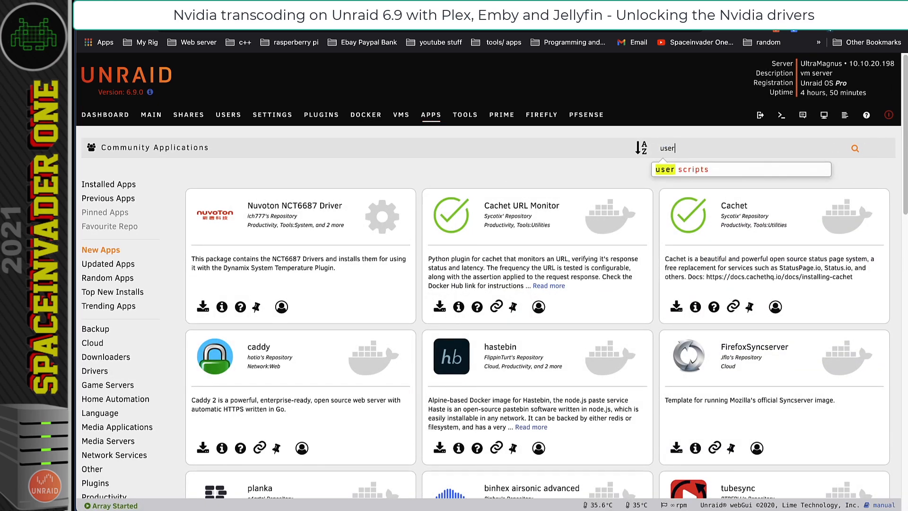
pyautogui.click(683, 171)
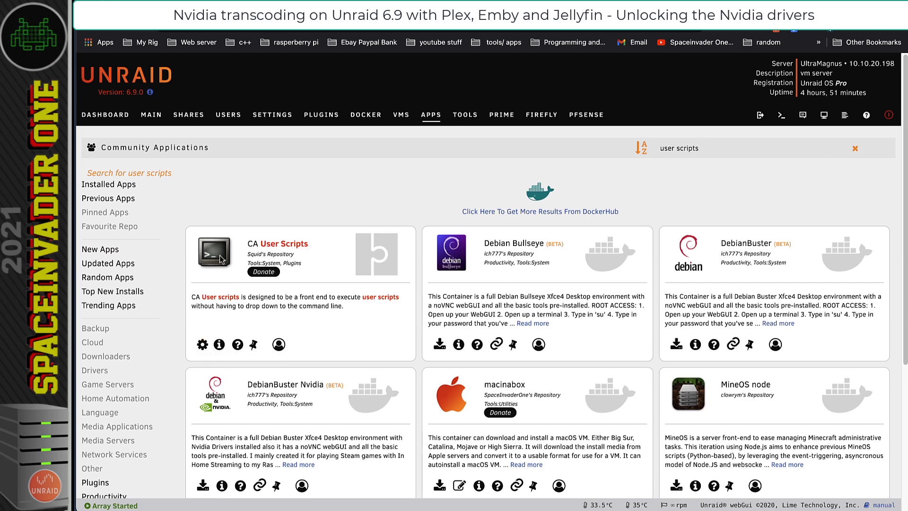
# Step: Add a new script named "unlock nvidia" in the User Scripts plugin and open it for editing
pyautogui.click(272, 115)
pyautogui.scroll(-3, 339, 208)
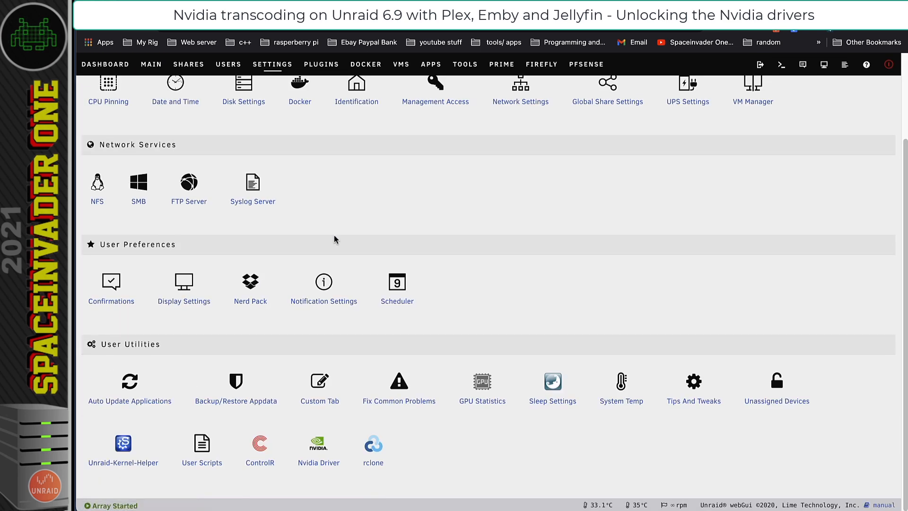
pyautogui.click(195, 465)
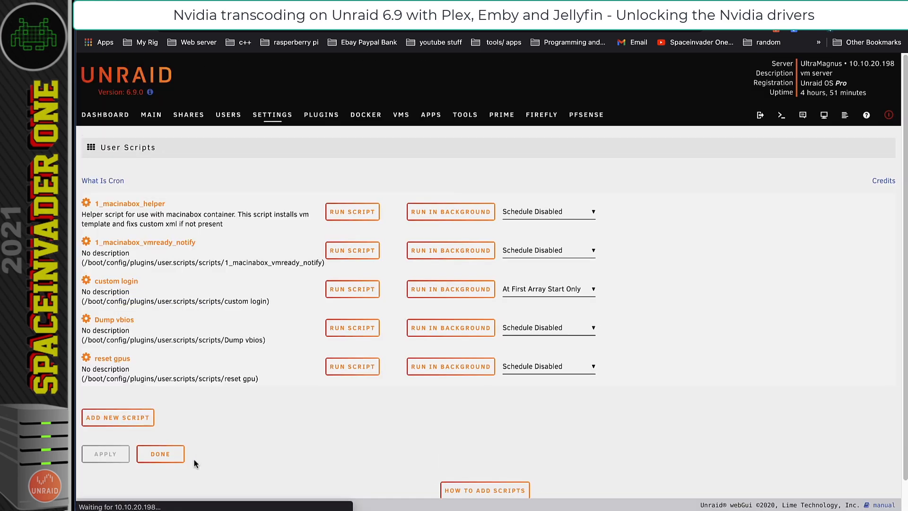
pyautogui.click(131, 422)
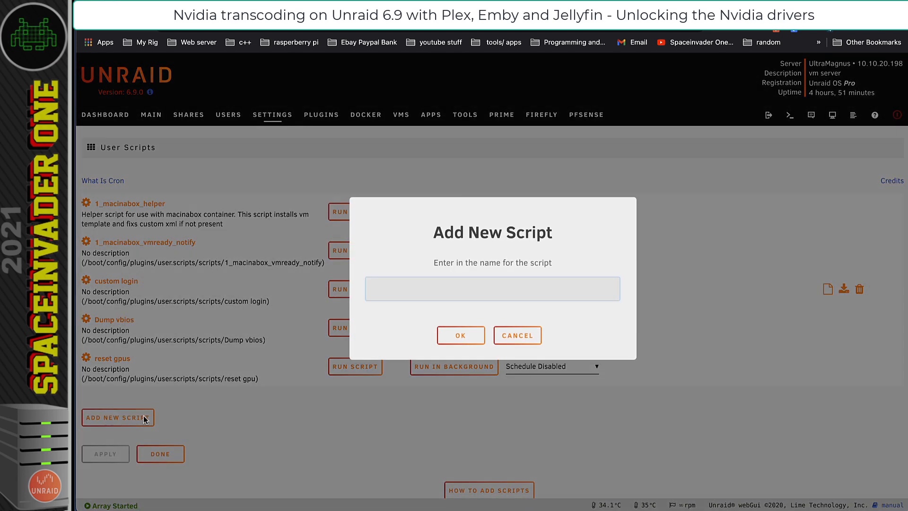
pyautogui.write('unlock nvidia')
pyautogui.click(451, 346)
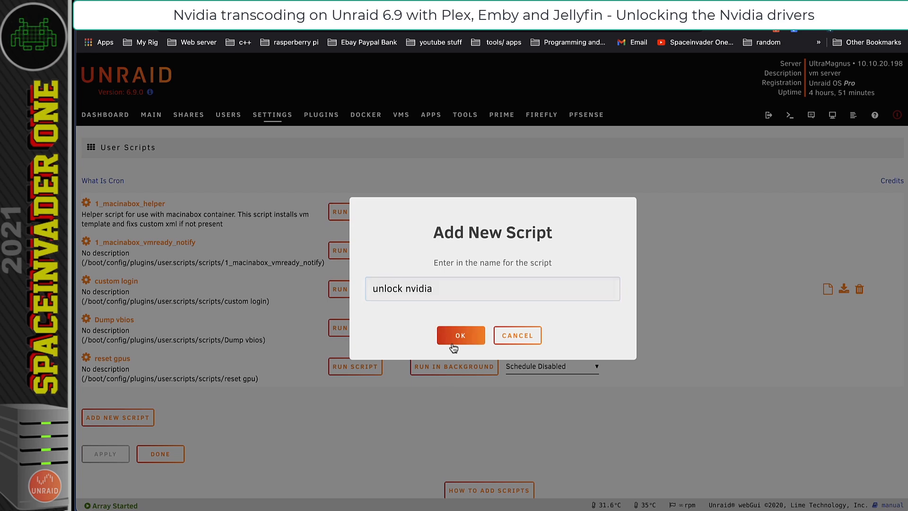
pyautogui.click(87, 399)
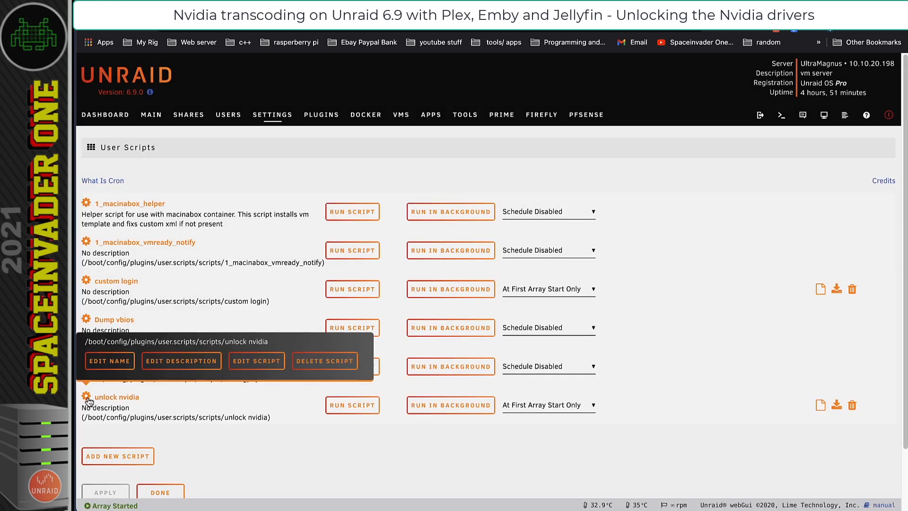
pyautogui.click(246, 367)
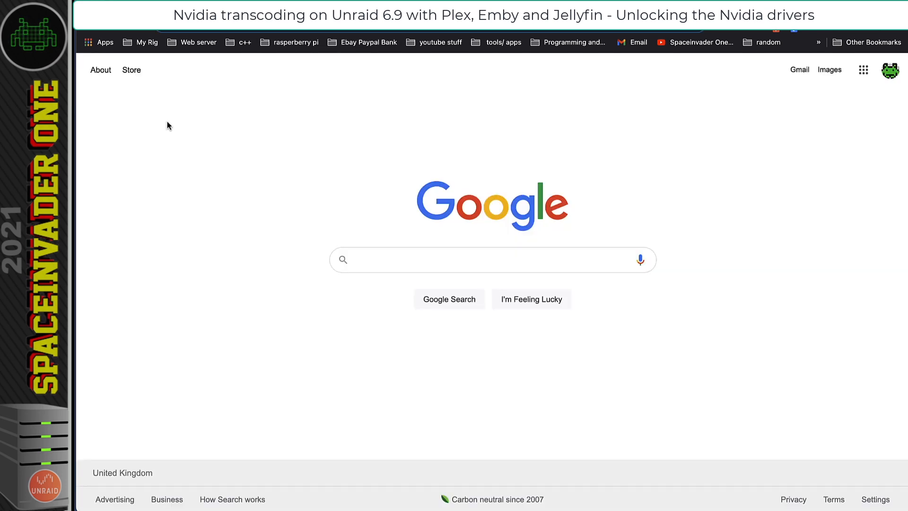
# Step: Open the unlocknvidia_unraid GitHub repository and copy the full raw text of unlocknvideaunraid.sh
pyautogui.rightClick(194, 30)
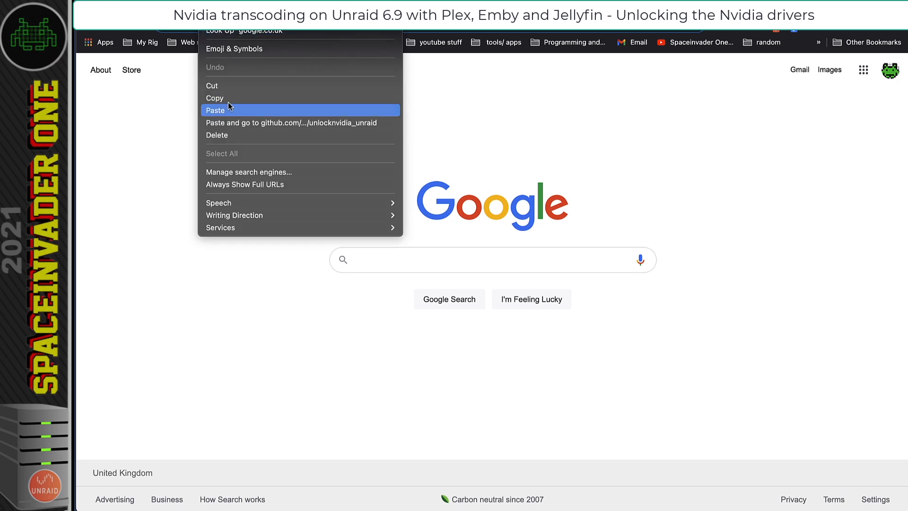
pyautogui.click(229, 122)
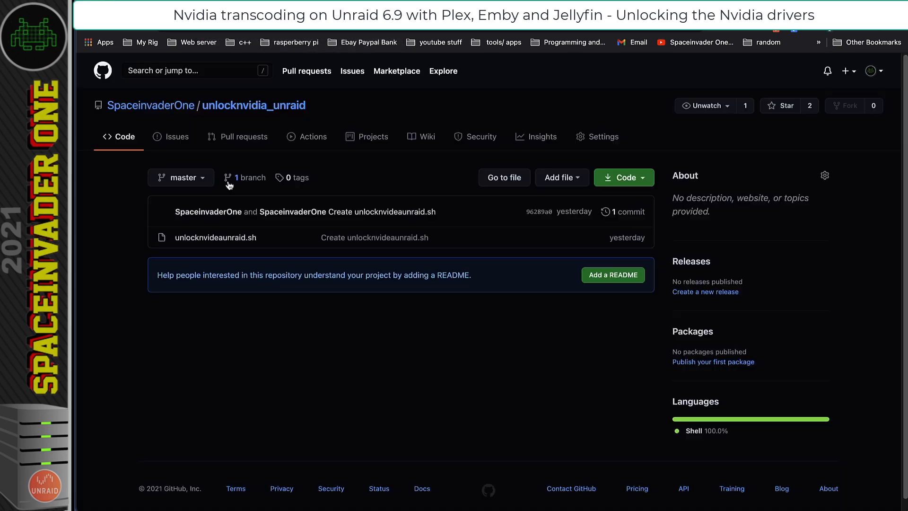
pyautogui.click(215, 238)
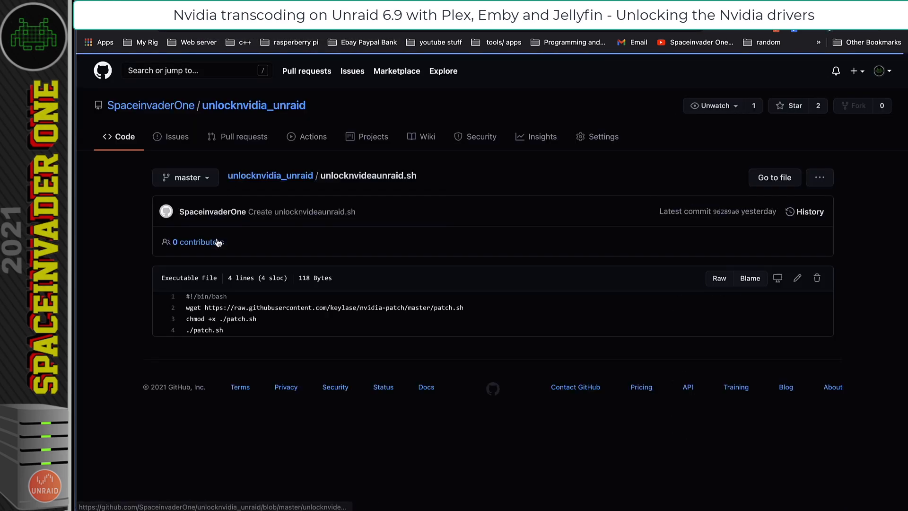
pyautogui.click(720, 281)
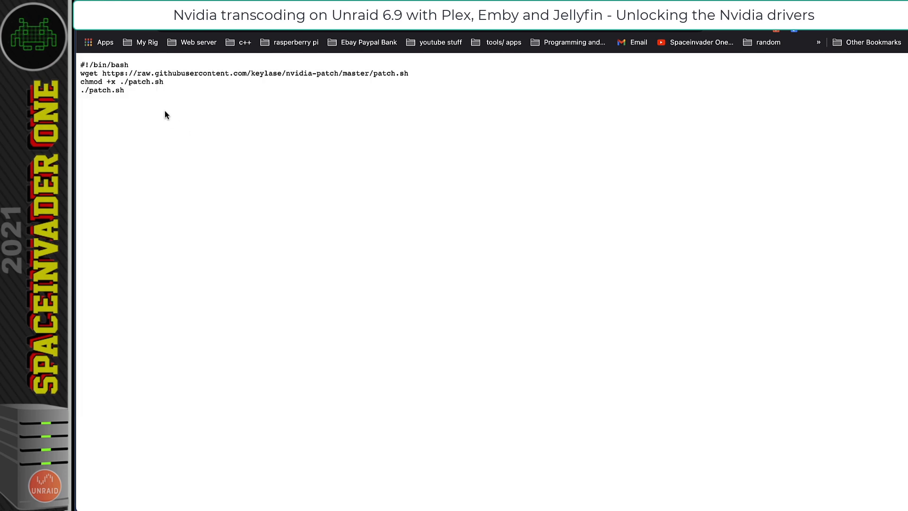
pyautogui.moveTo(134, 93); pyautogui.dragTo(80, 74)
pyautogui.rightClick(90, 65)
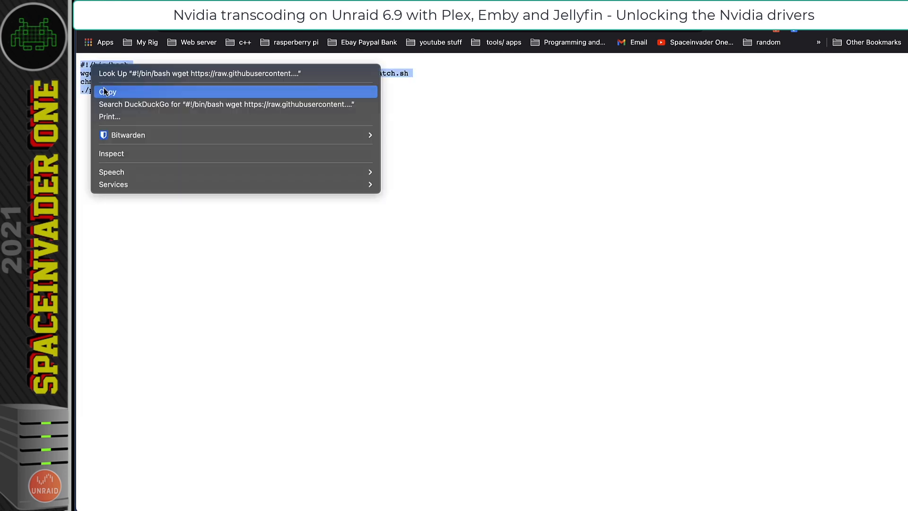
pyautogui.click(110, 91)
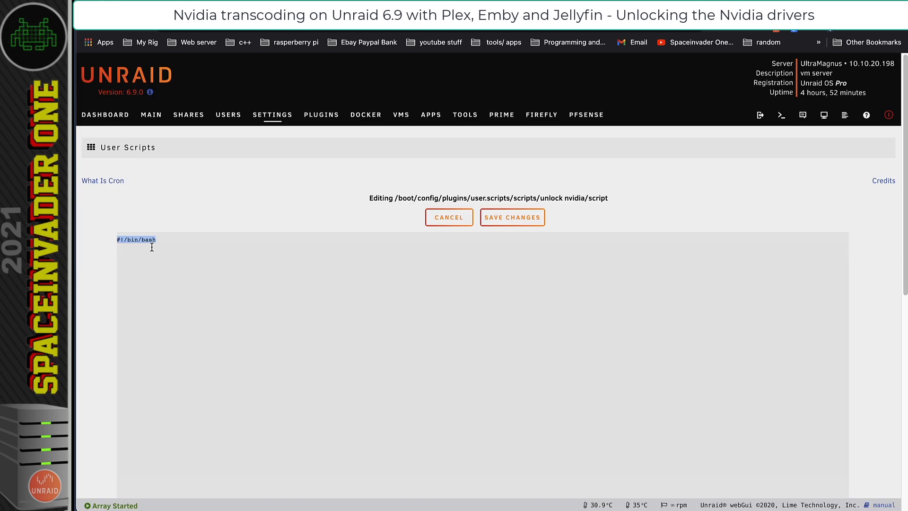
# Step: Replace the contents of the unlock nvidia script with the copied commands and save the changes
pyautogui.press('BackSpace')
pyautogui.rightClick(128, 243)
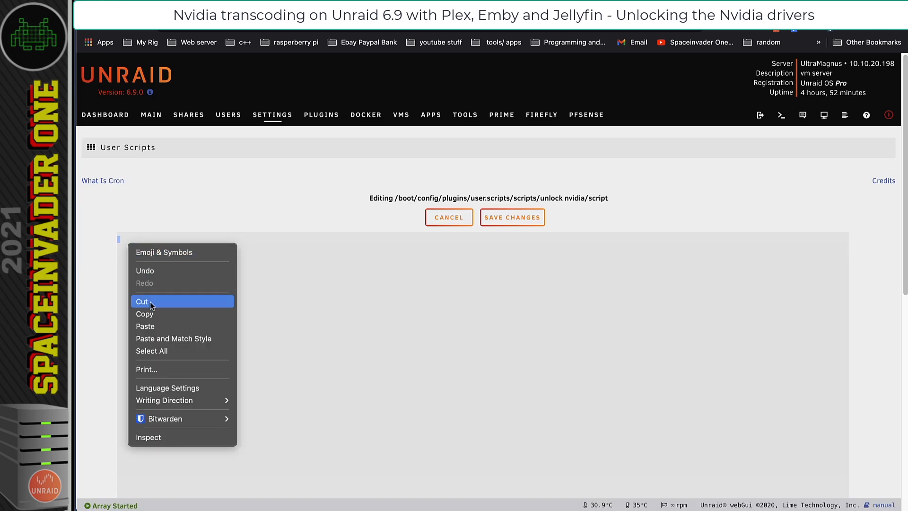
pyautogui.click(155, 326)
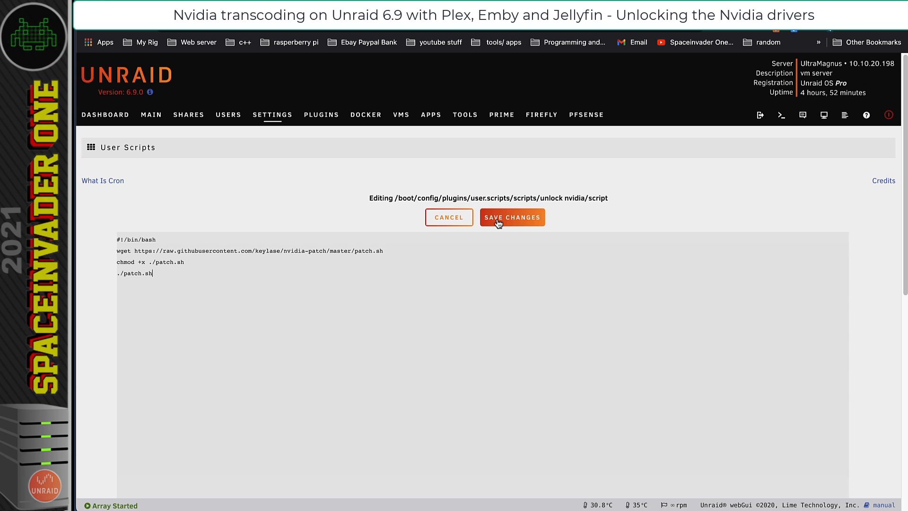
pyautogui.click(499, 219)
# Step: Schedule the unlock nvidia script to run At Startup of Array, apply the schedule and run the script
pyautogui.click(546, 406)
pyautogui.click(539, 467)
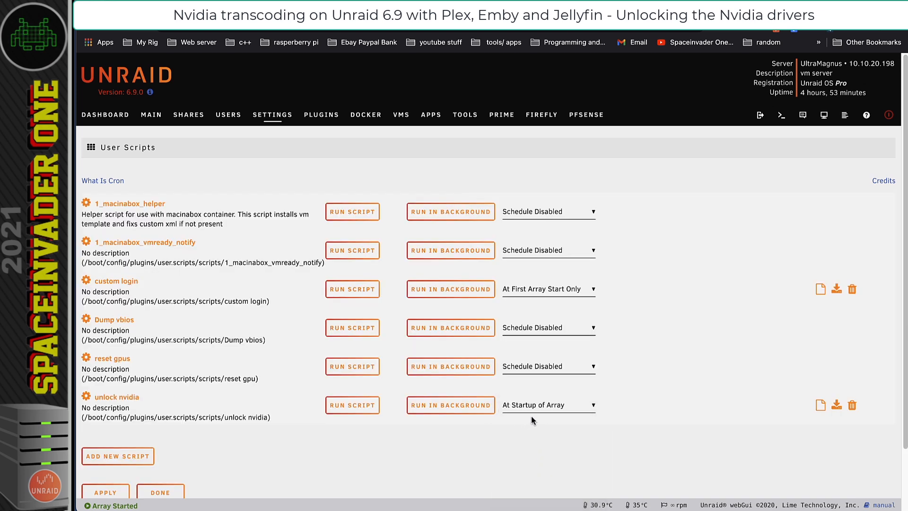
pyautogui.click(109, 492)
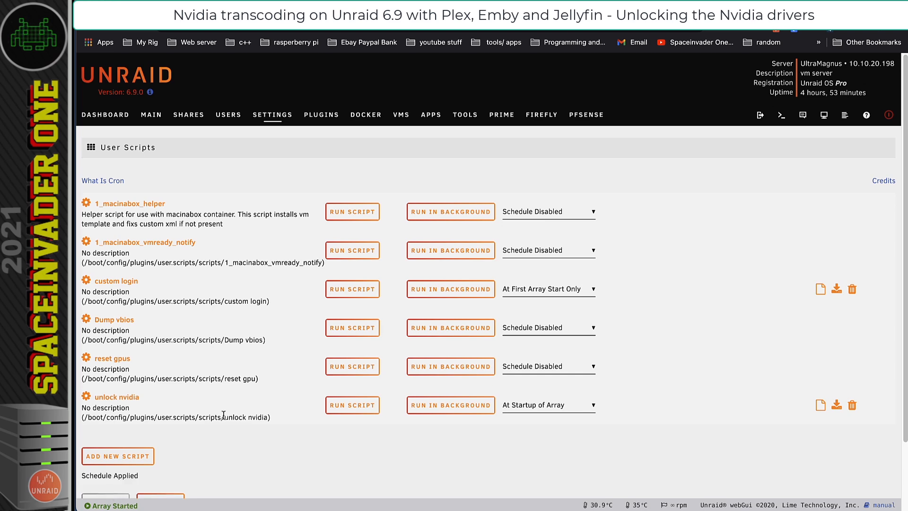
pyautogui.click(341, 407)
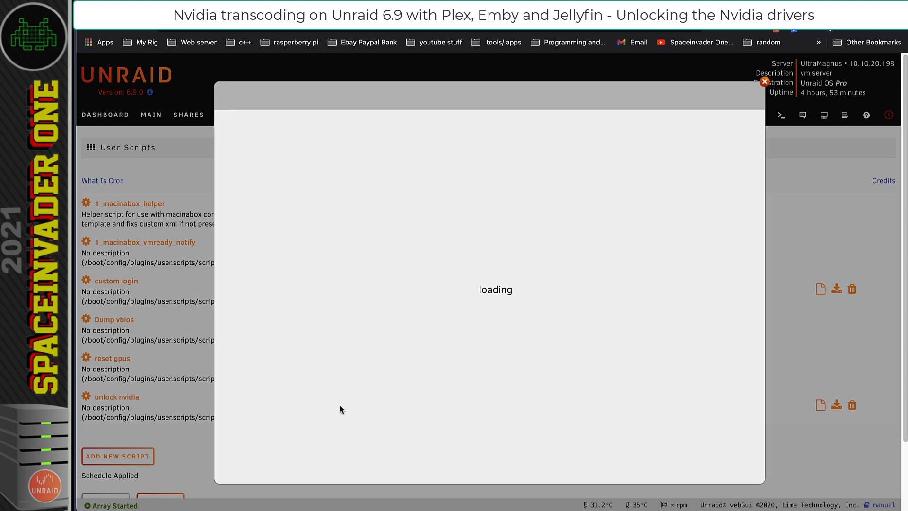